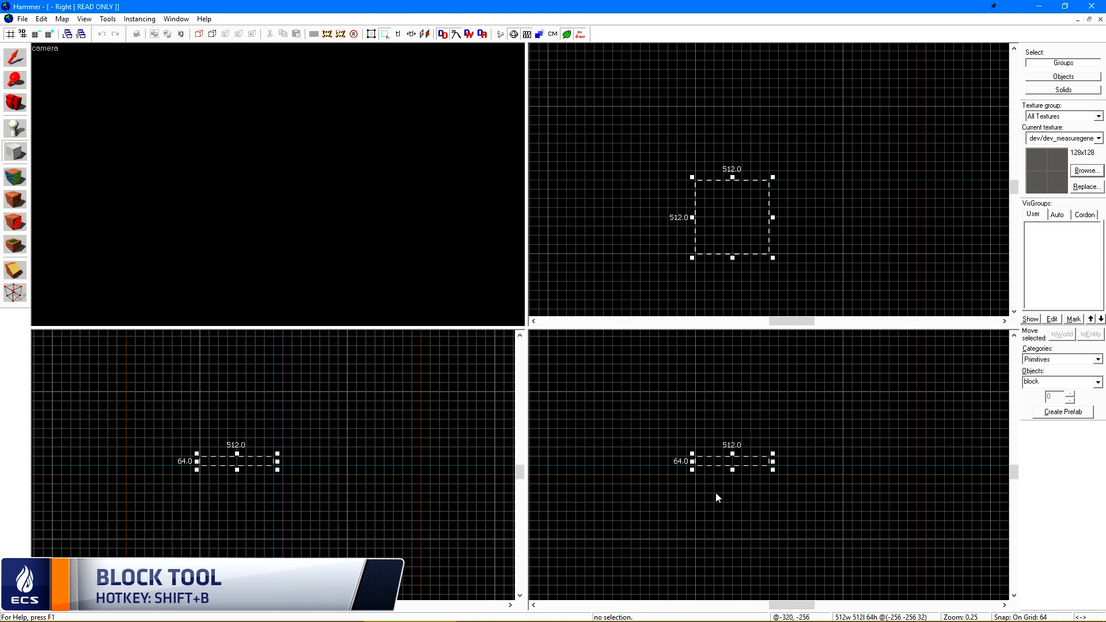
Set the grid to 16 and create a floor block of 512 × 512 × 16 units from the drawn outline
key(bracketleft)
key(bracketleft)
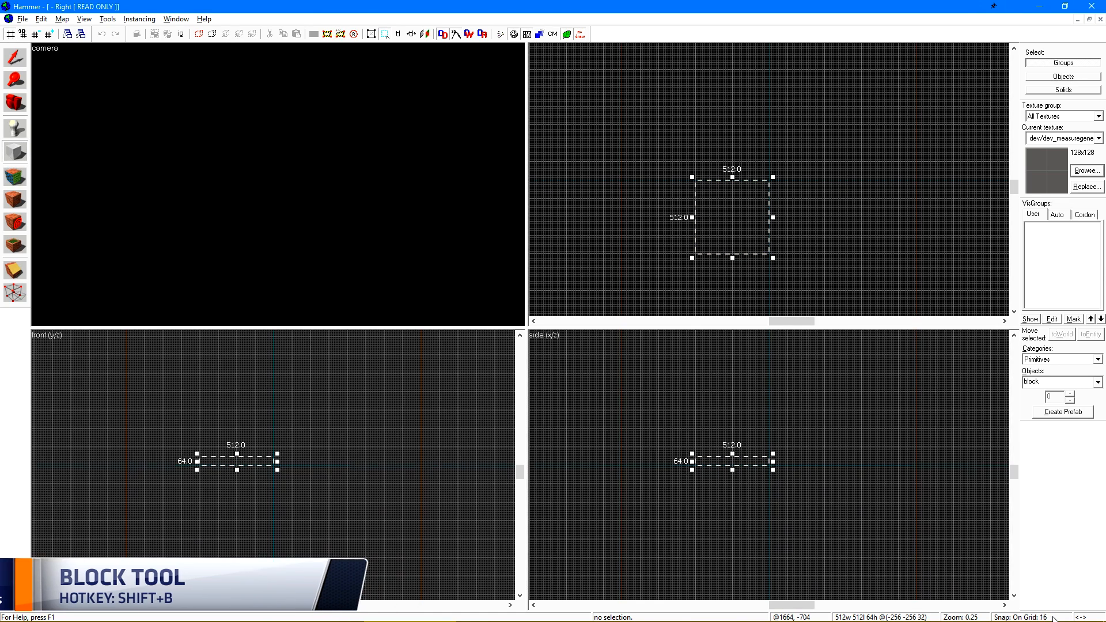
scroll(714, 489, up, 8)
key(Return)
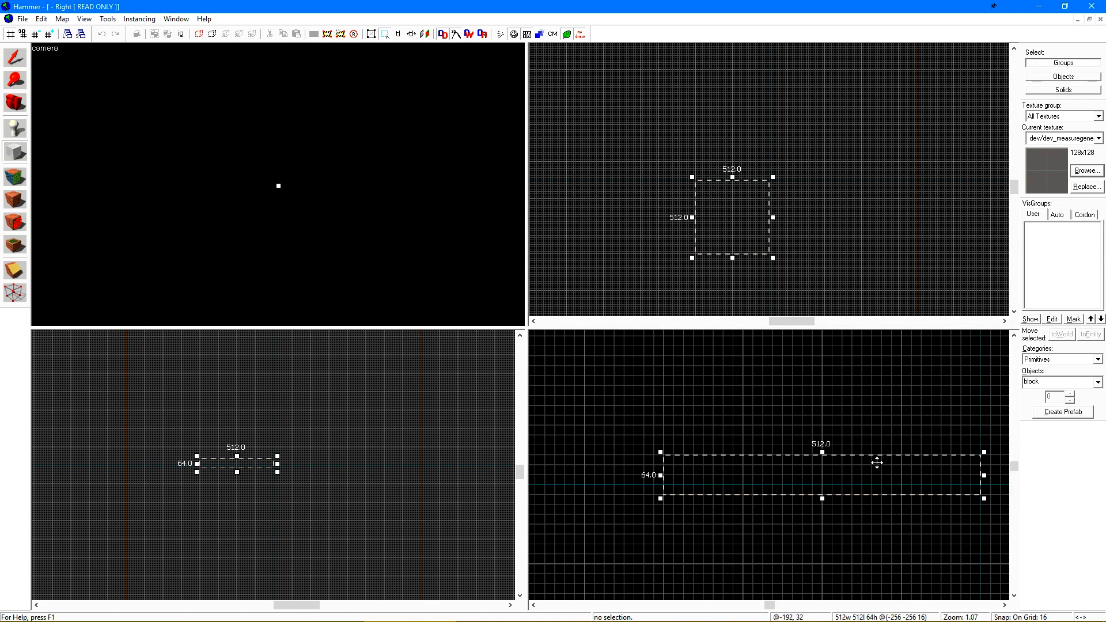
key(Return)
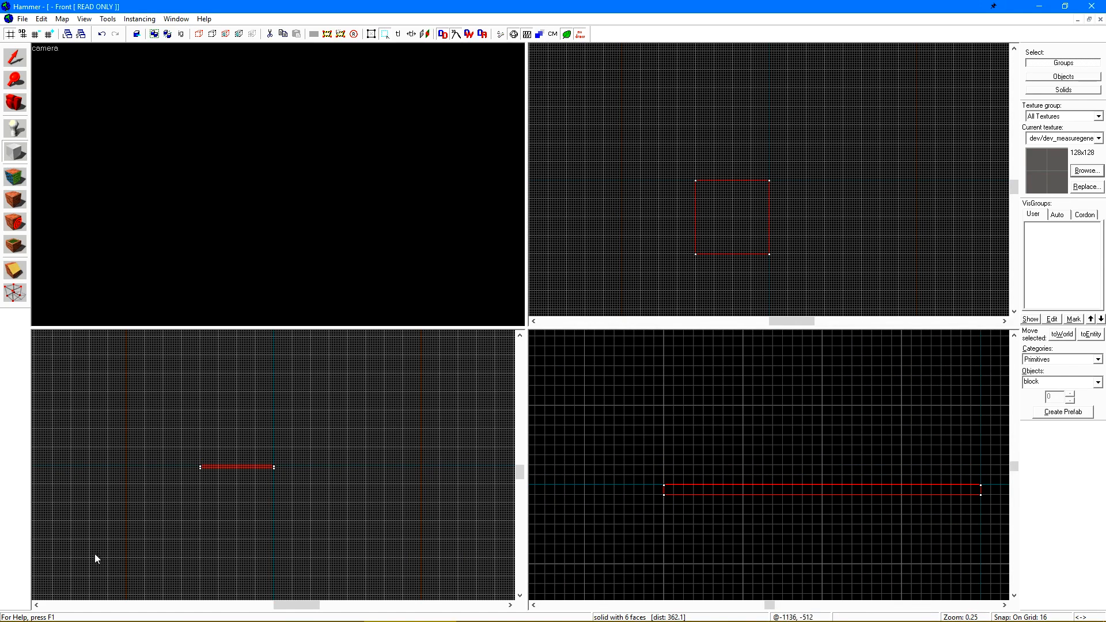
Switch to Photoshop to examine the map layout sketch in Blank.psd, move its window aside, and return to Hammer
click(224, 610)
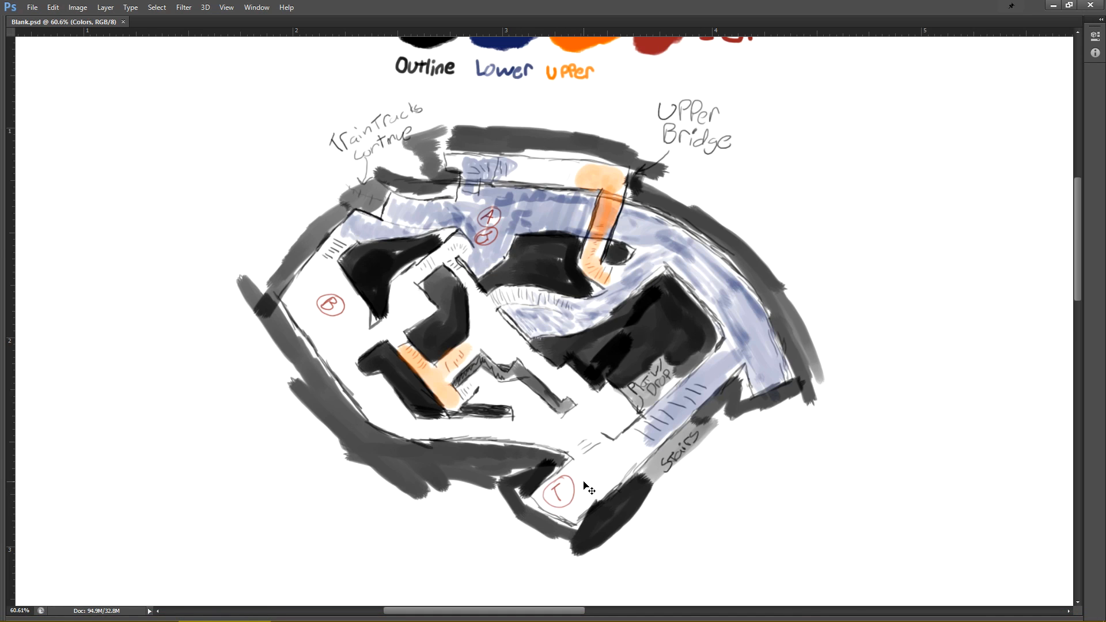
drag(633, 10, 1105, 190)
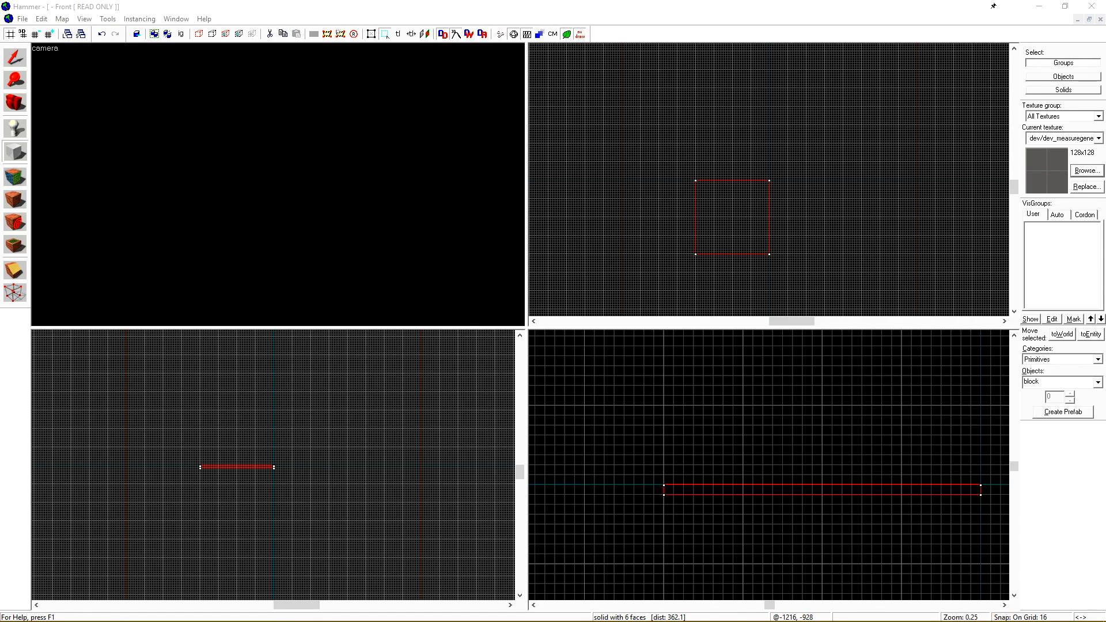
click(678, 6)
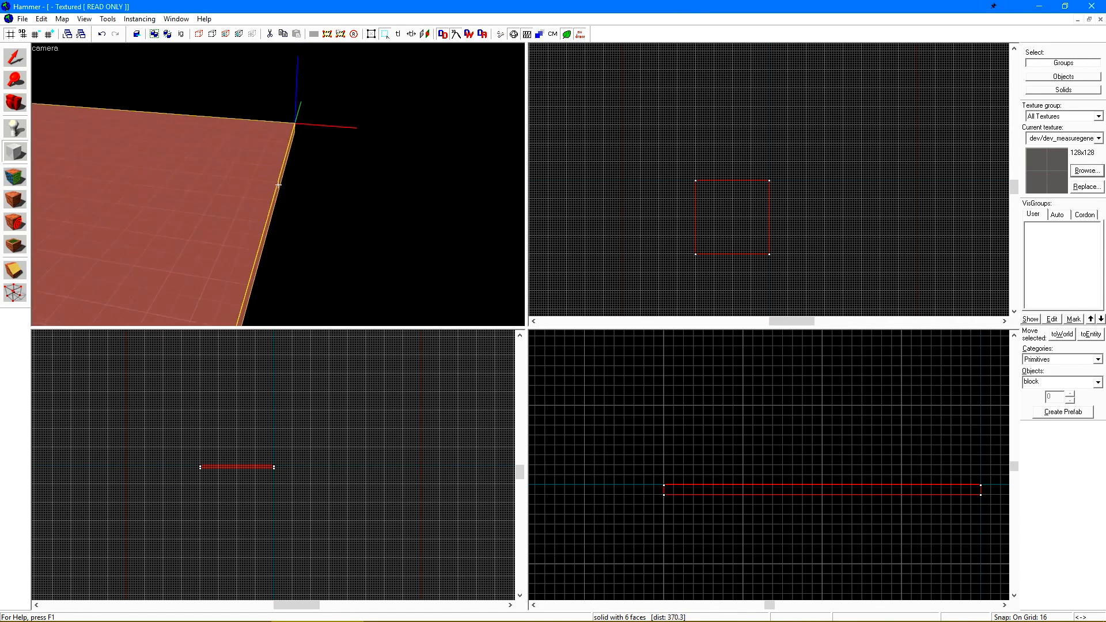
Place an info_player_terrorist entity in the middle of the floor block as a scale reference and adjust its position
scroll(278, 185, down, 5)
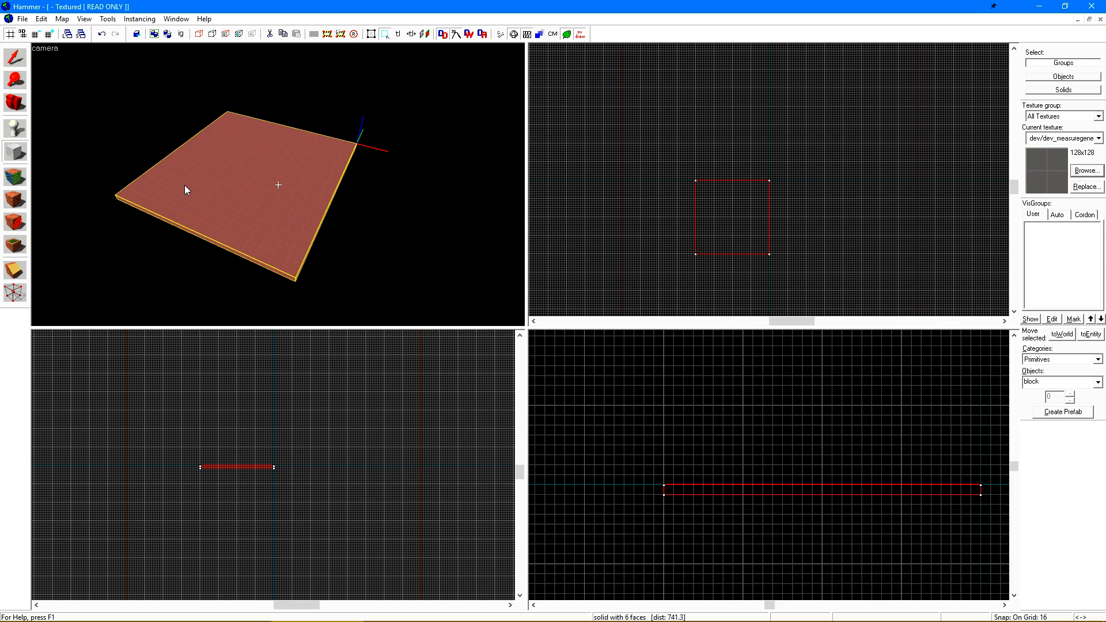
key(shift+s)
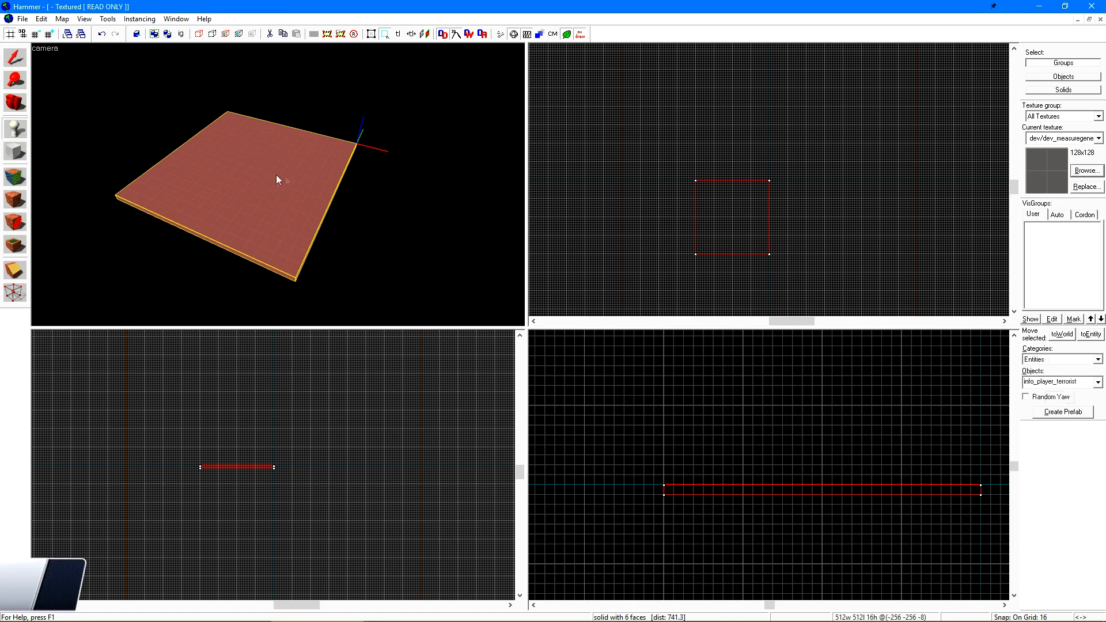
key(shift+e)
click(262, 168)
key(shift+s)
scroll(850, 463, up, 1)
scroll(852, 468, up, 1)
drag(835, 461, 808, 444)
key(Escape)
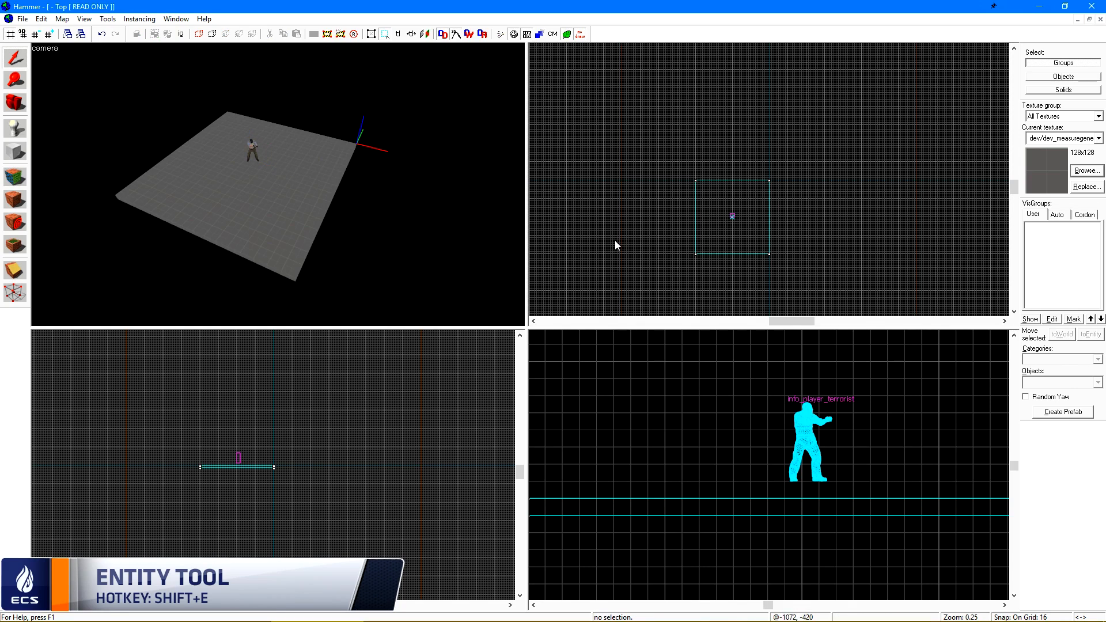
key(shift+b)
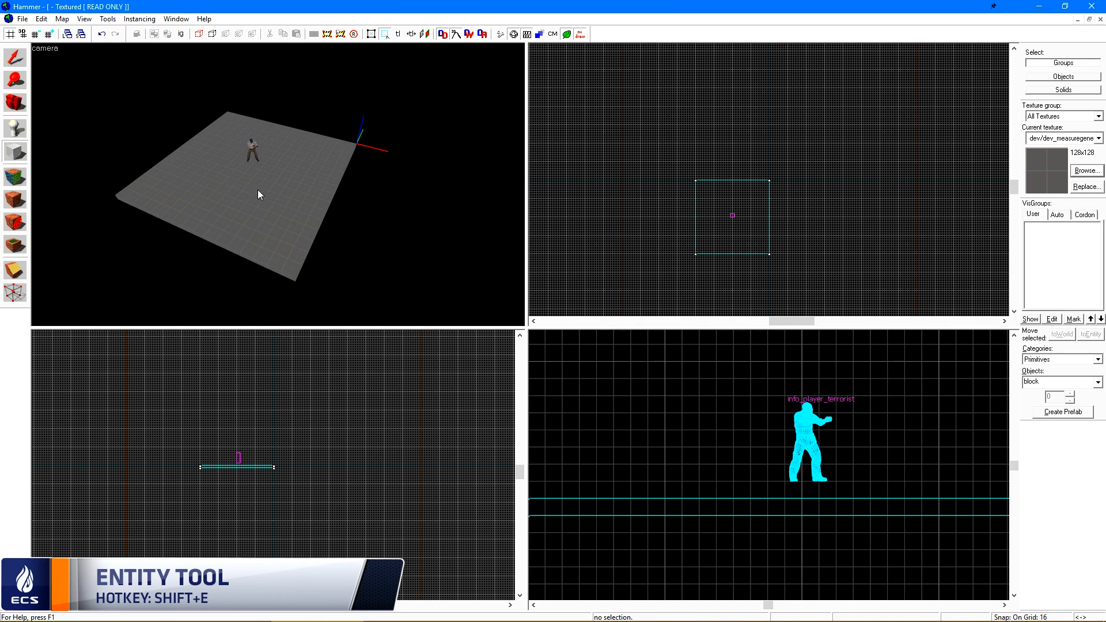
key(shift+s)
click(282, 206)
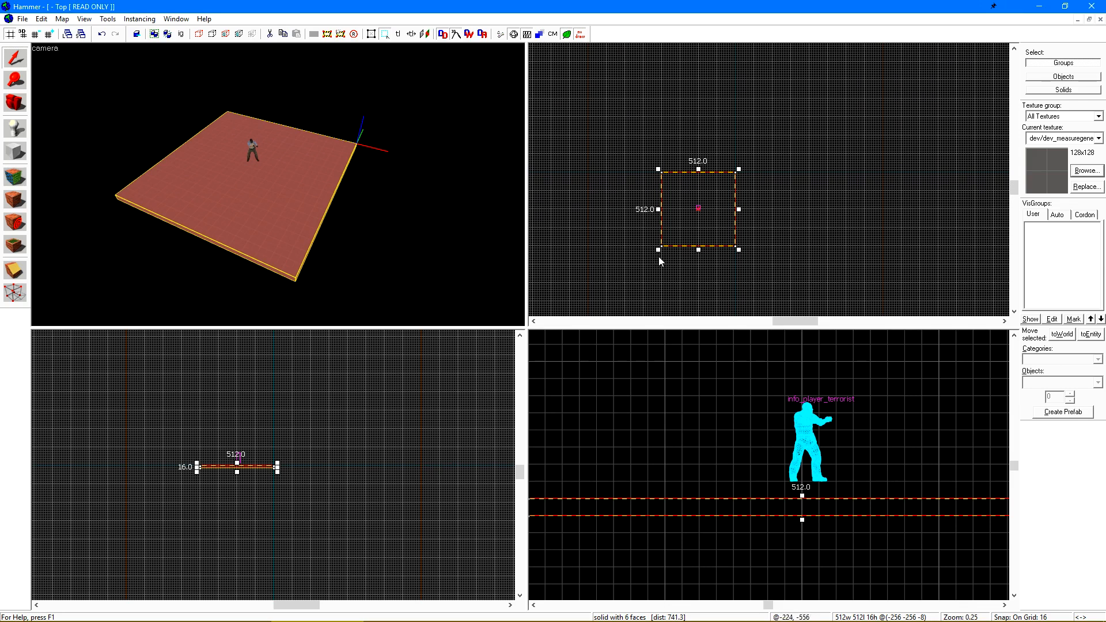
scroll(733, 216, up, 3)
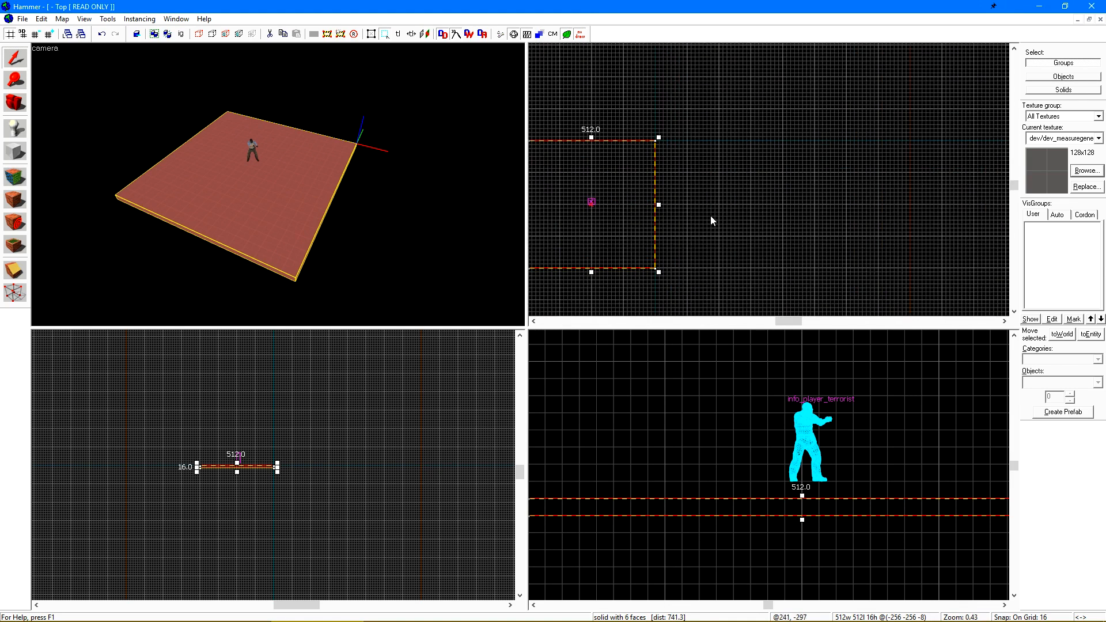
scroll(658, 205, up, 1)
click(287, 319)
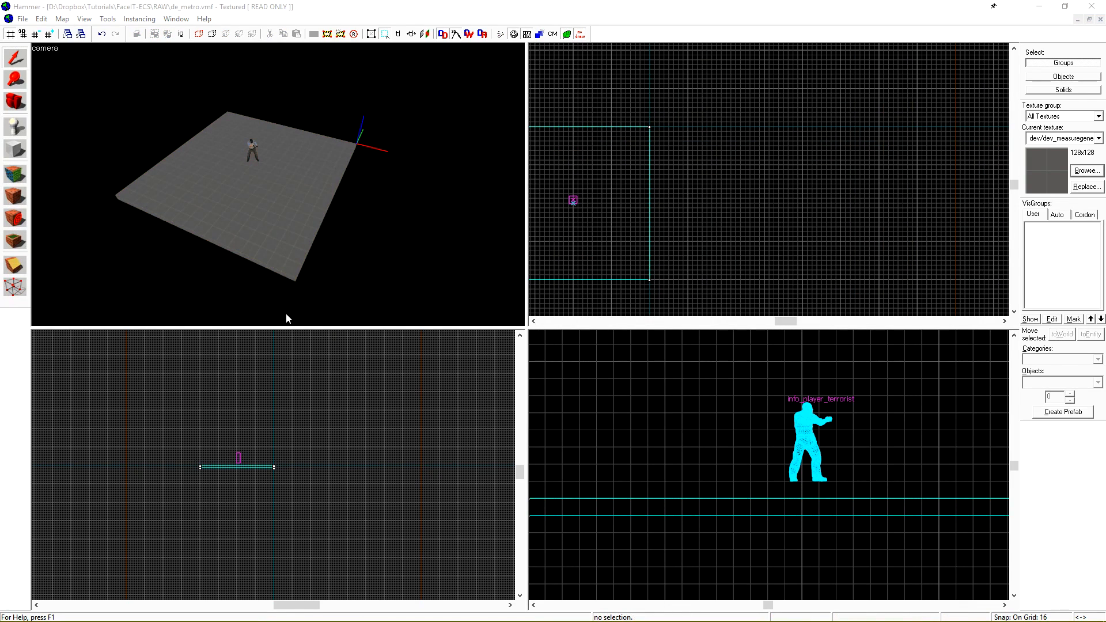
Save the map as de_metro.vmf in the RAW folder, overwriting the existing file
click(22, 19)
click(50, 80)
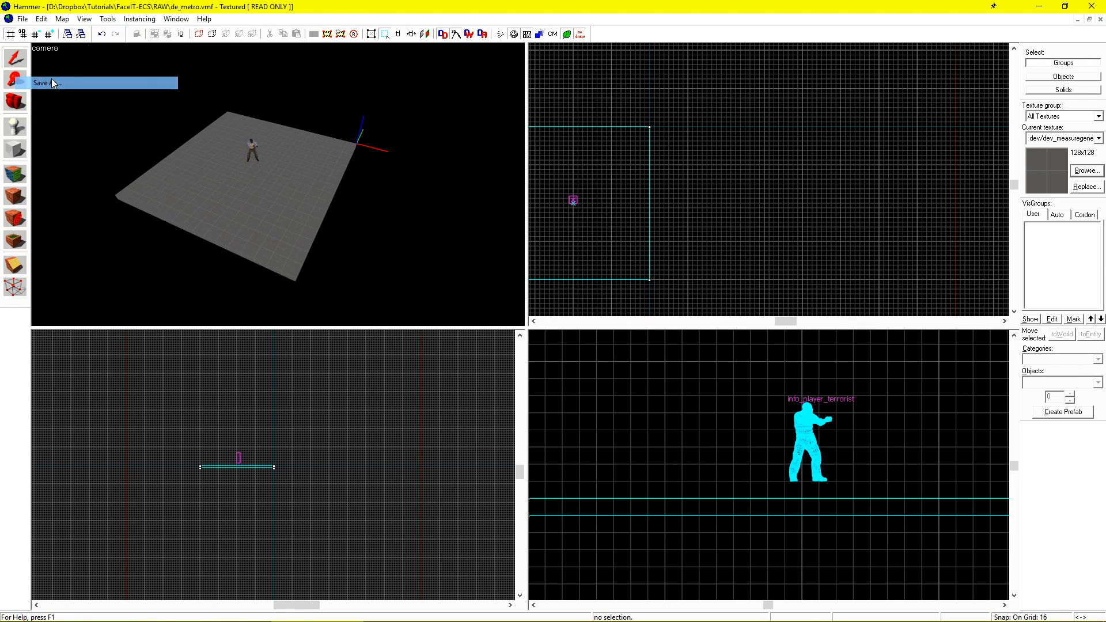
click(344, 228)
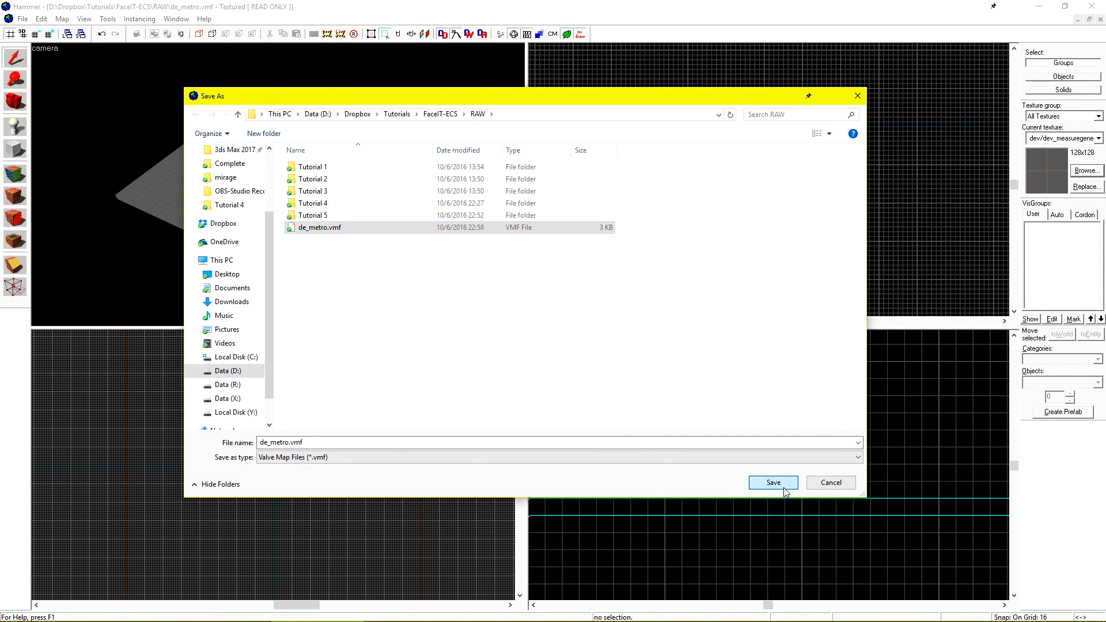
click(784, 484)
click(574, 358)
Duplicate the 512 × 512 floor block and place the copy flush against its +x side
click(289, 194)
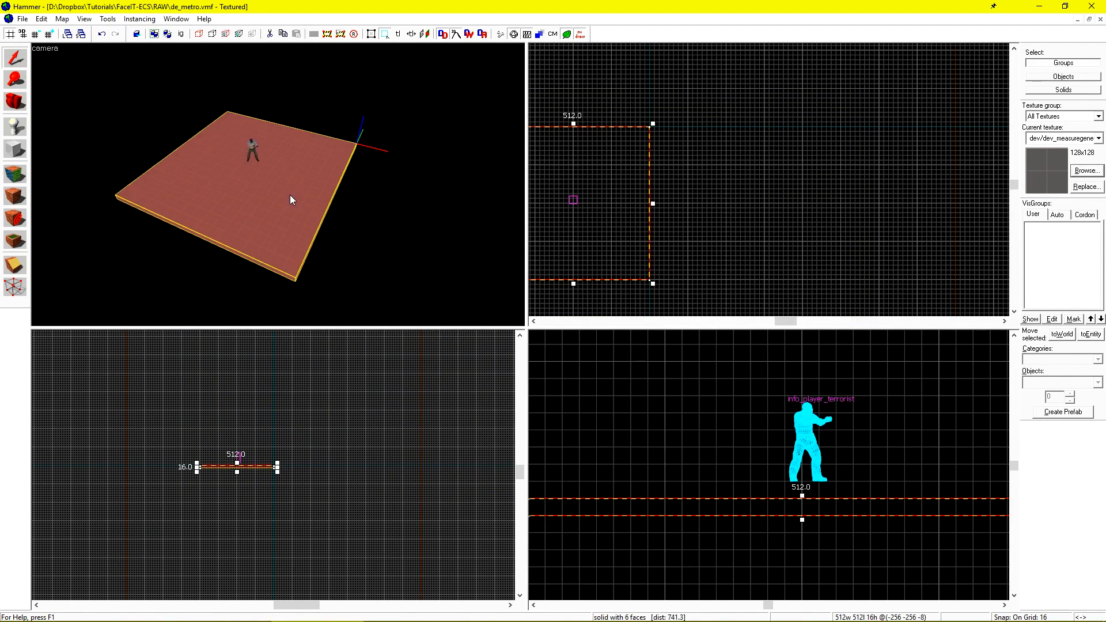
scroll(711, 193, down, 2)
middle_drag(805, 181, 788, 188)
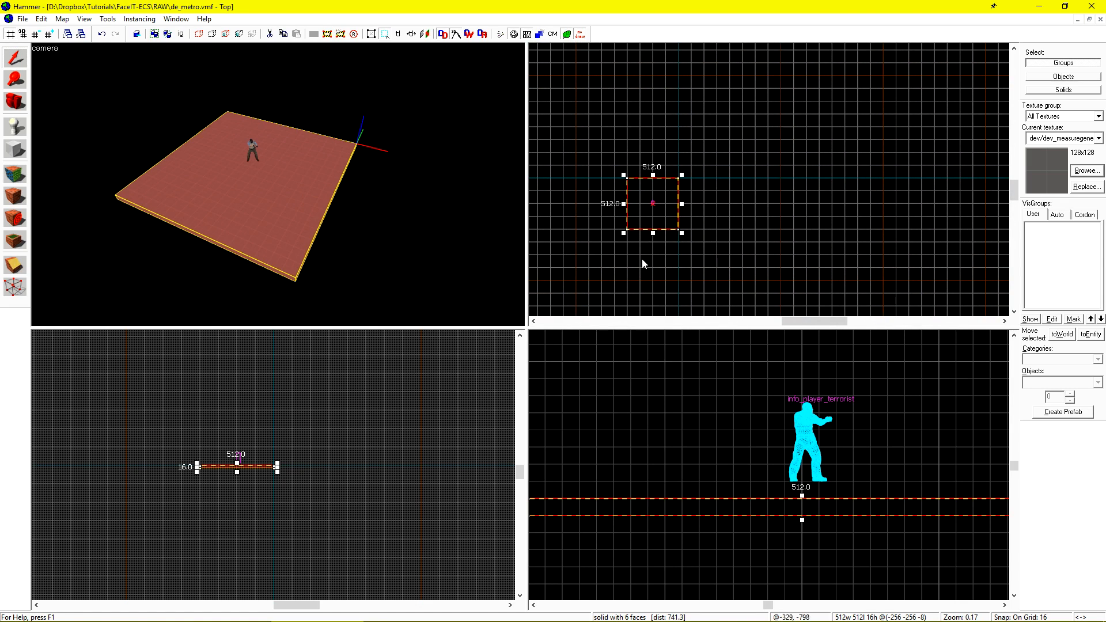
scroll(672, 219, up, 3)
shift+drag(631, 178, 737, 176)
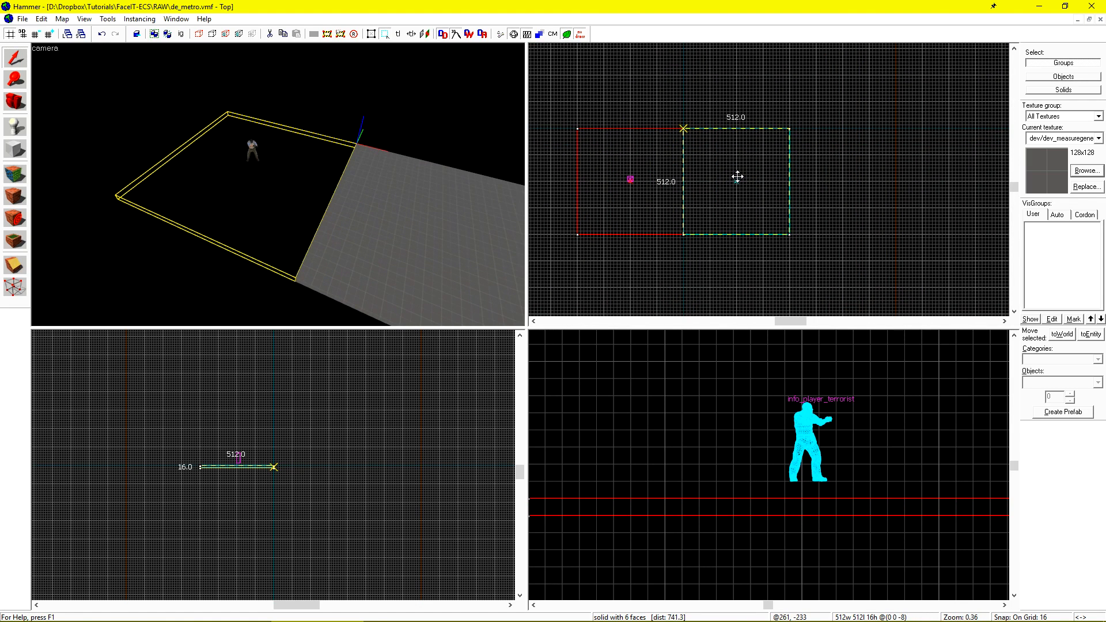
shift+drag(737, 176, 736, 175)
Resize the copied floor to 640 × 384 units by pulling in its +y edge and extending its +x edge
middle_drag(811, 201, 762, 264)
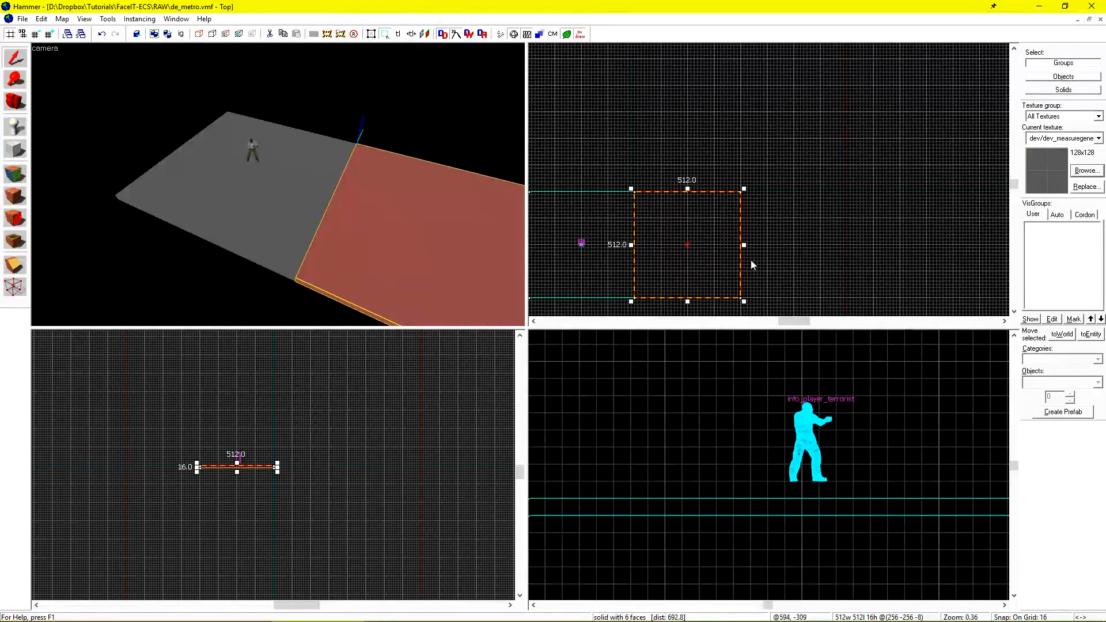
drag(687, 188, 699, 219)
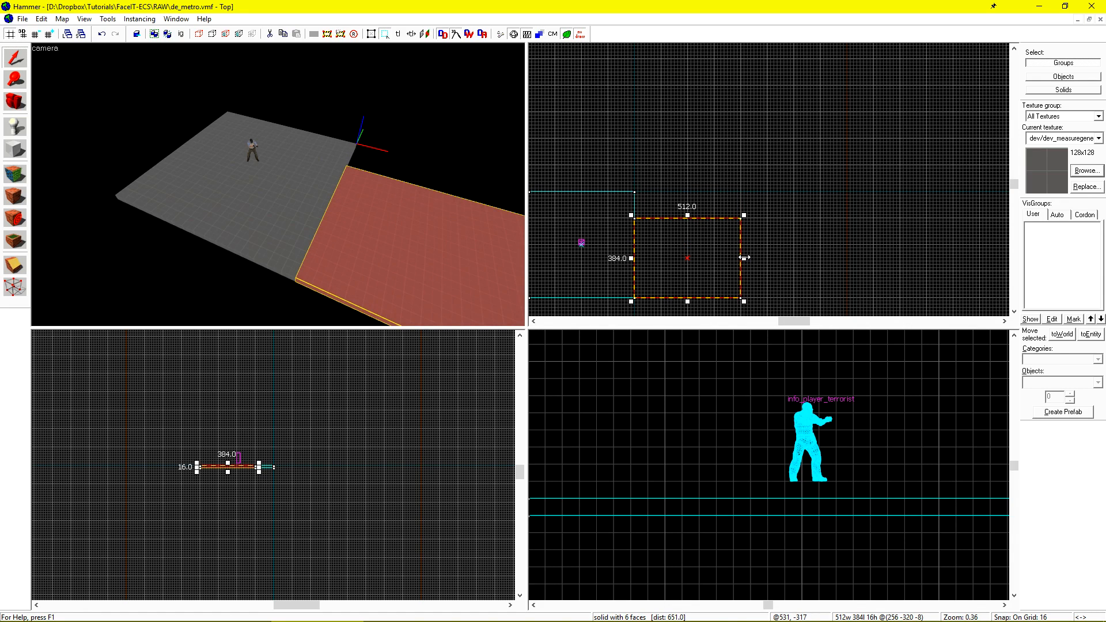
drag(743, 258, 770, 258)
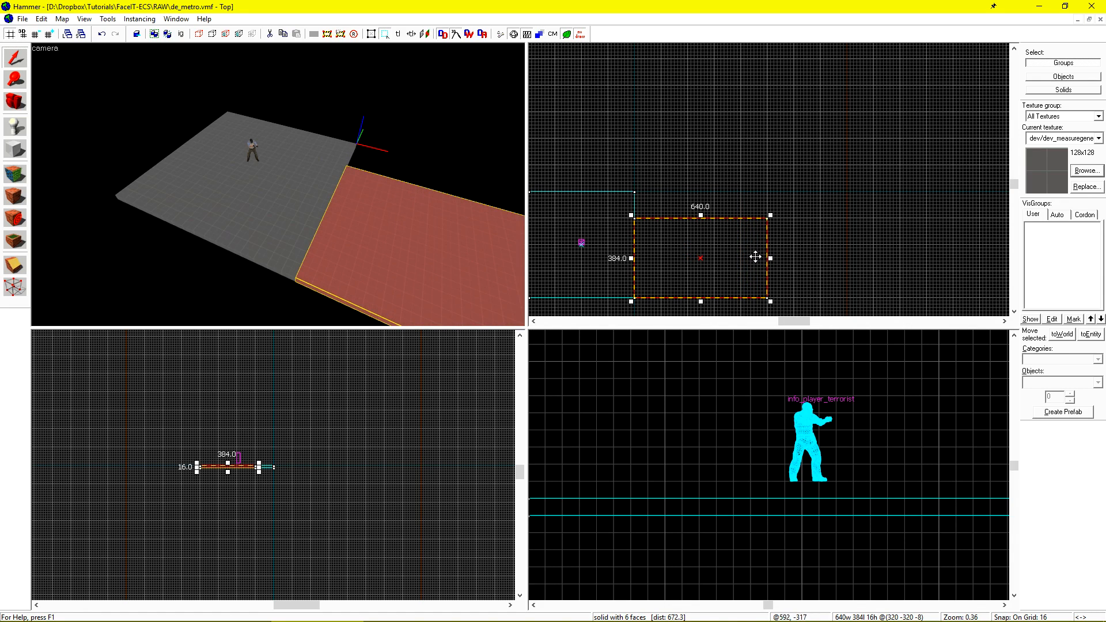
Duplicate the 640 × 384 floor, set the grid to 128, and place the copy well away along the +x direction
scroll(720, 122, down, 4)
scroll(126, 489, down, 2)
scroll(790, 177, down, 4)
scroll(791, 177, up, 2)
drag(567, 187, 659, 176)
scroll(680, 184, up, 3)
scroll(679, 183, up, 2)
key(bracketright)
key(bracketright)
key(bracketright)
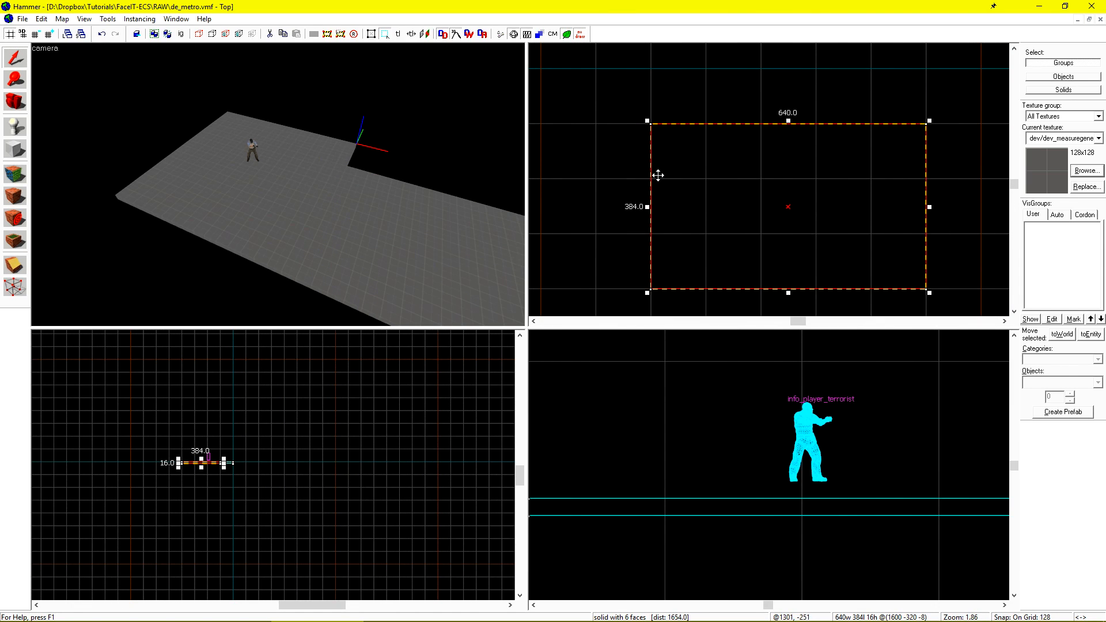
scroll(739, 115, down, 7)
drag(766, 134, 876, 131)
Lower the distant floor copy by three grid units of 128
scroll(184, 469, up, 5)
key(Down)
key(Down)
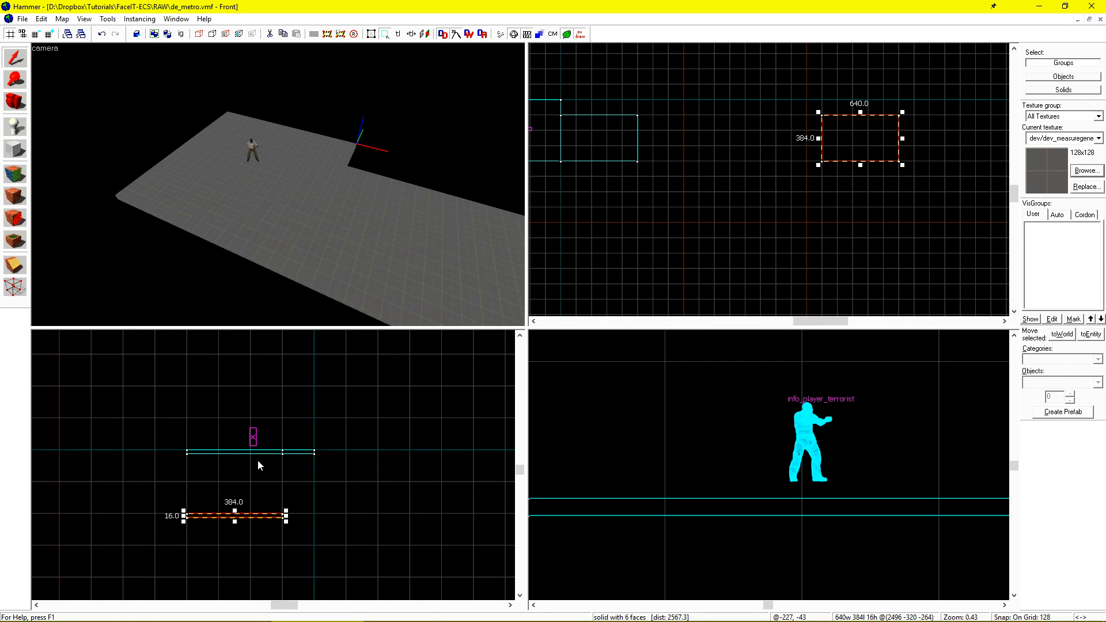
key(Down)
key(Escape)
Set the grid to 64 and create a thin floor block spanning the gap between the 640 × 384 floor and its distant copy
key(z)
key(z)
click(278, 197)
key(bracketleft)
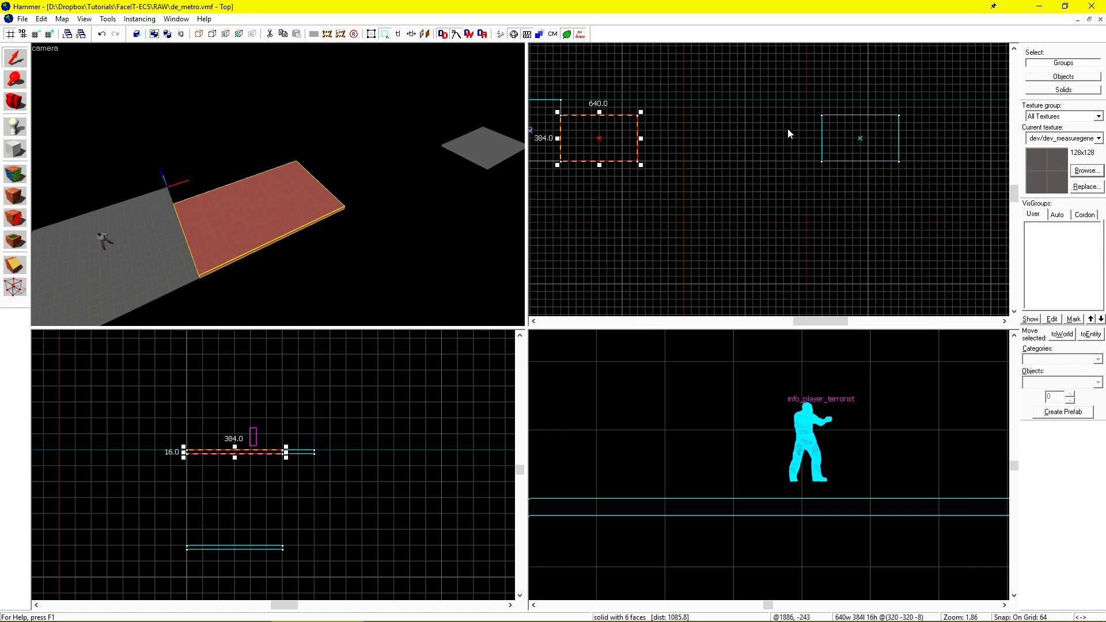
key(shift+b)
drag(832, 123, 646, 171)
key(Return)
Lower the connecting block's far-end vertices by six grid units of 64, forming a ramp down to the lower floor
key(shift+v)
scroll(732, 478, down, 8)
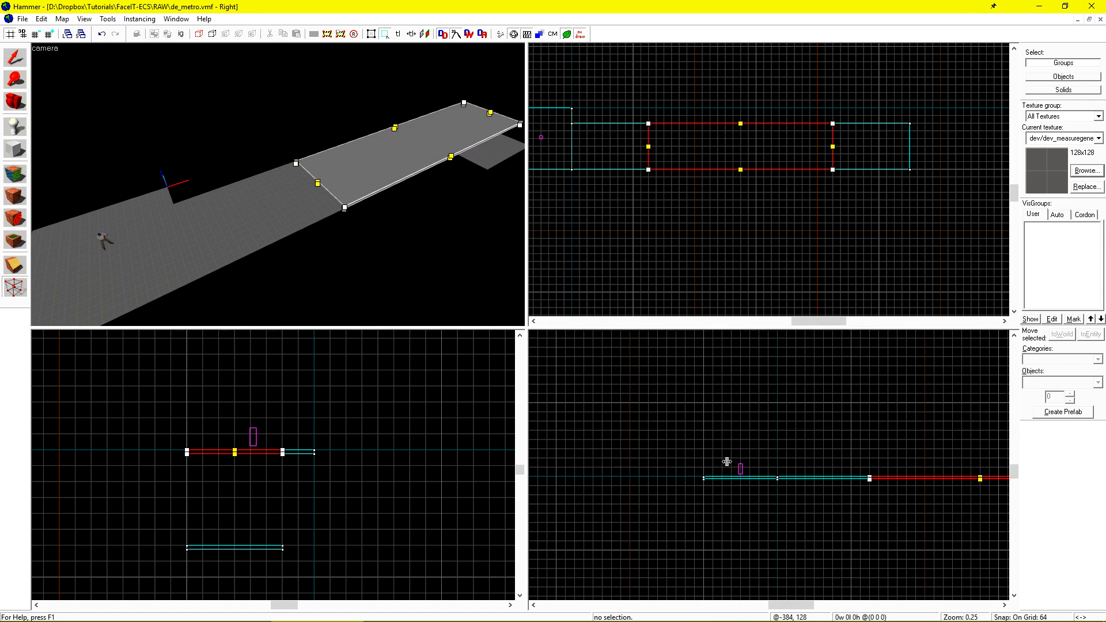
middle_drag(972, 501, 859, 482)
drag(793, 408, 845, 465)
scroll(813, 462, up, 3)
key(Down)
key(Down)
key(Down)
key(Down)
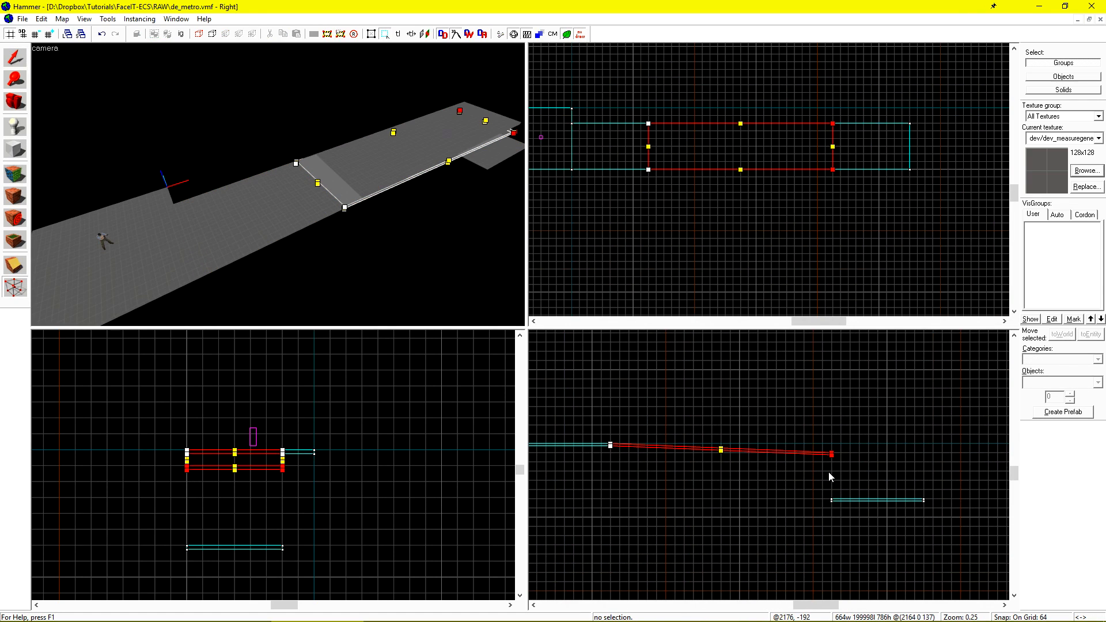
key(Down)
key(Down)
key(shift+s)
key(shift+e)
click(380, 172)
key(Delete)
Shorten the ramp by shifting its lower-end vertices together with the lower floor four grid units of 64 toward the upper floor
key(shift+s)
click(418, 172)
ctrl+click(478, 141)
scroll(867, 244, down, 4)
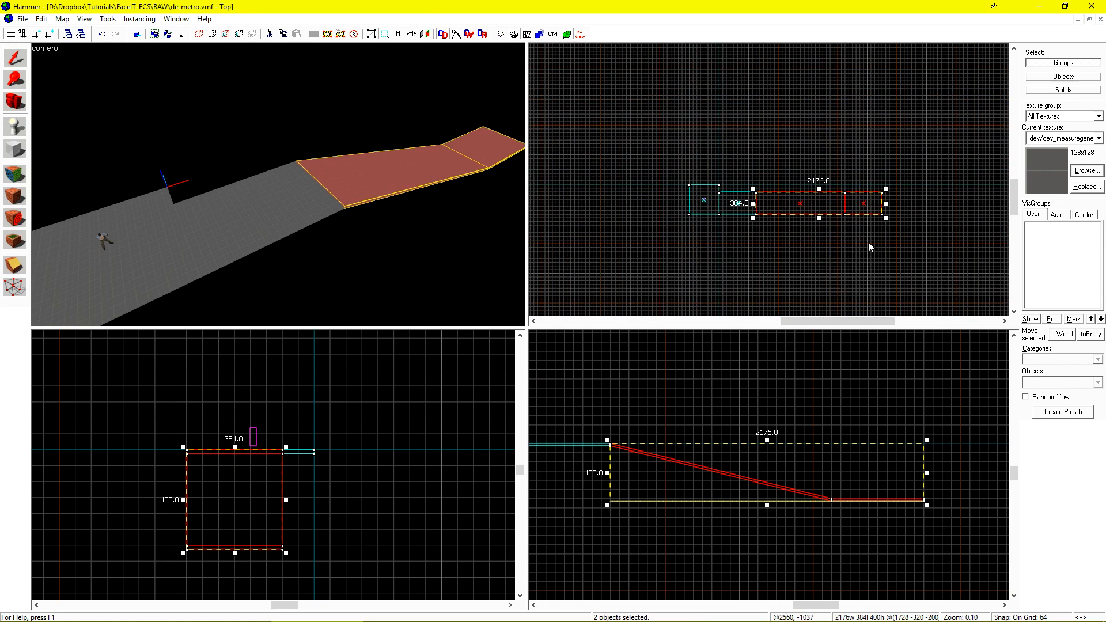
scroll(866, 239, up, 3)
key(shift+v)
drag(793, 136, 984, 230)
key(Left)
key(Left)
key(Left)
key(Left)
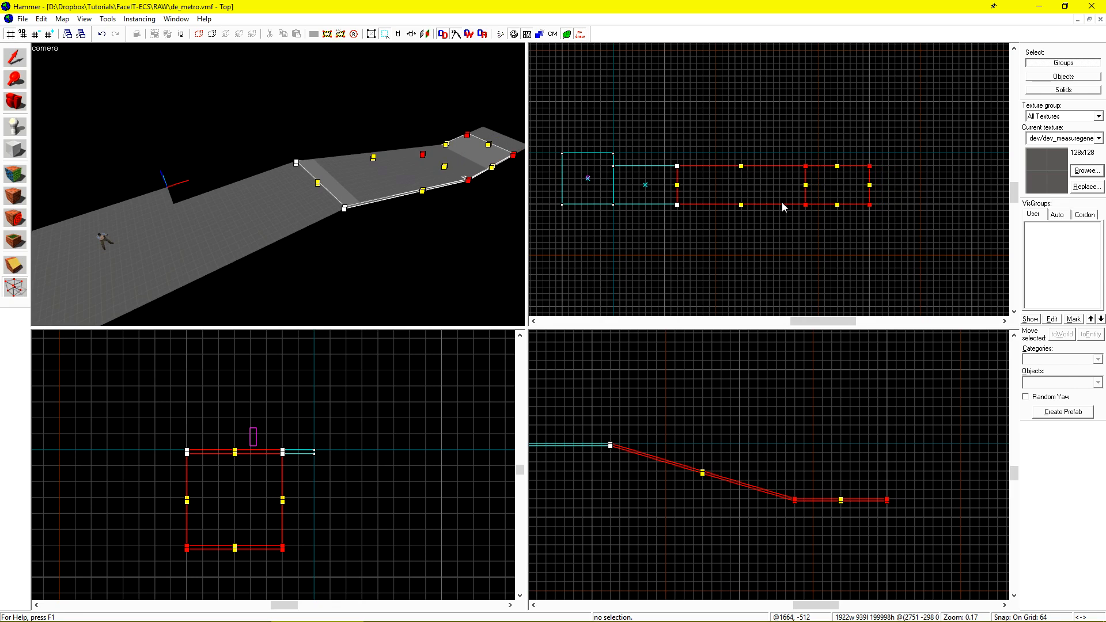
key(shift+s)
key(Escape)
Set the grid to 32 and create a 224 × 320 × 16 block against the +y edge of the upper 640 × 384 floor
key(w)
key(a)
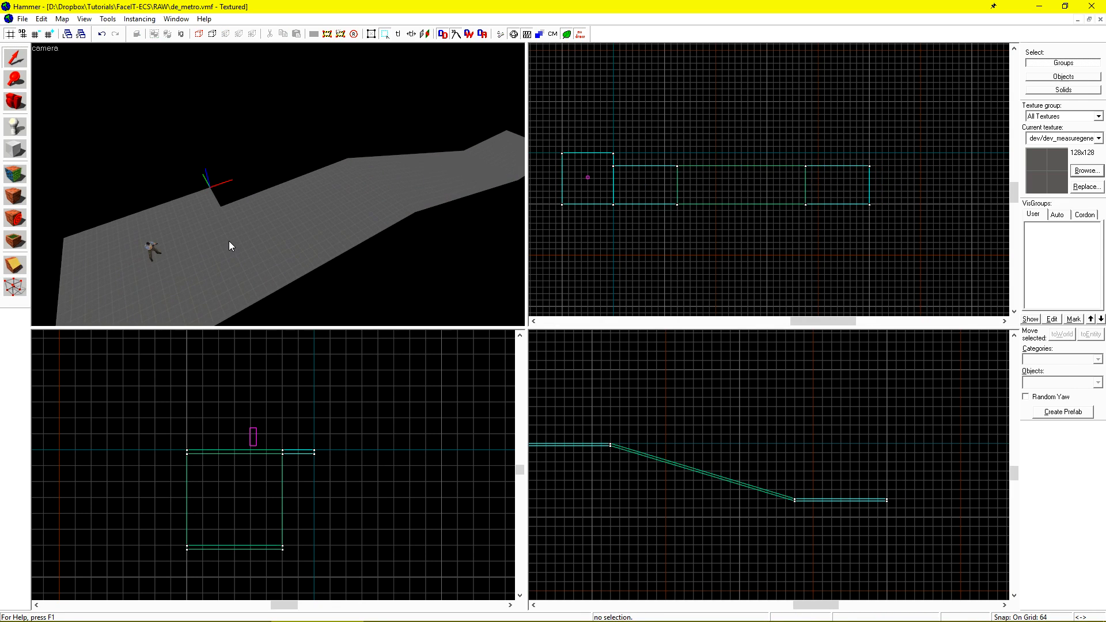
click(296, 215)
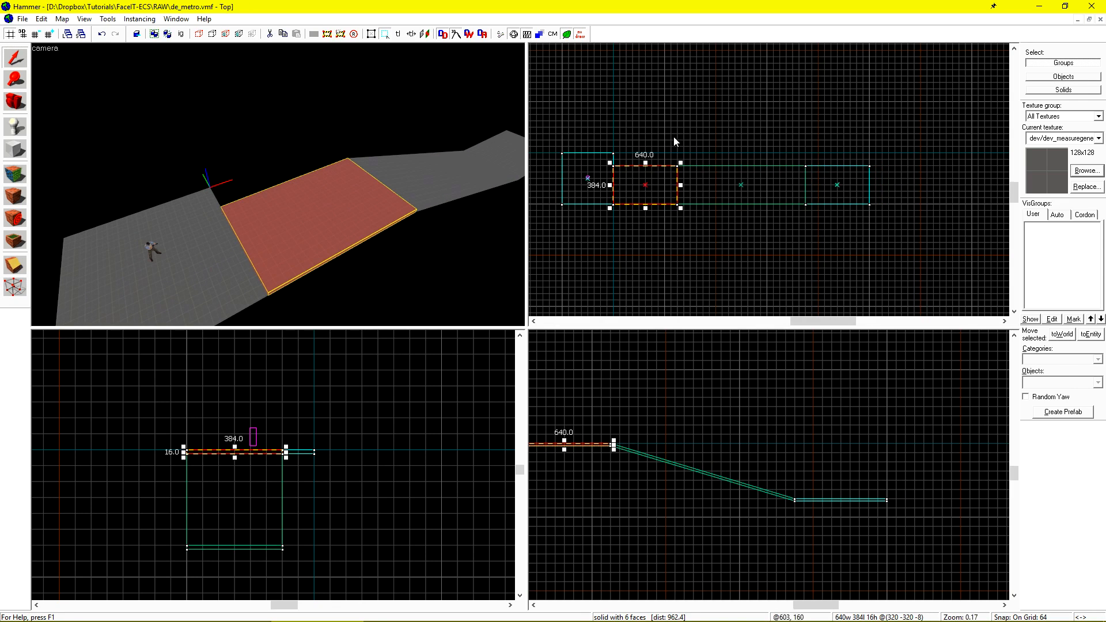
key(shift+b)
scroll(674, 141, up, 5)
scroll(709, 218, up, 5)
key([)
scroll(724, 255, down, 4)
drag(720, 244, 822, 107)
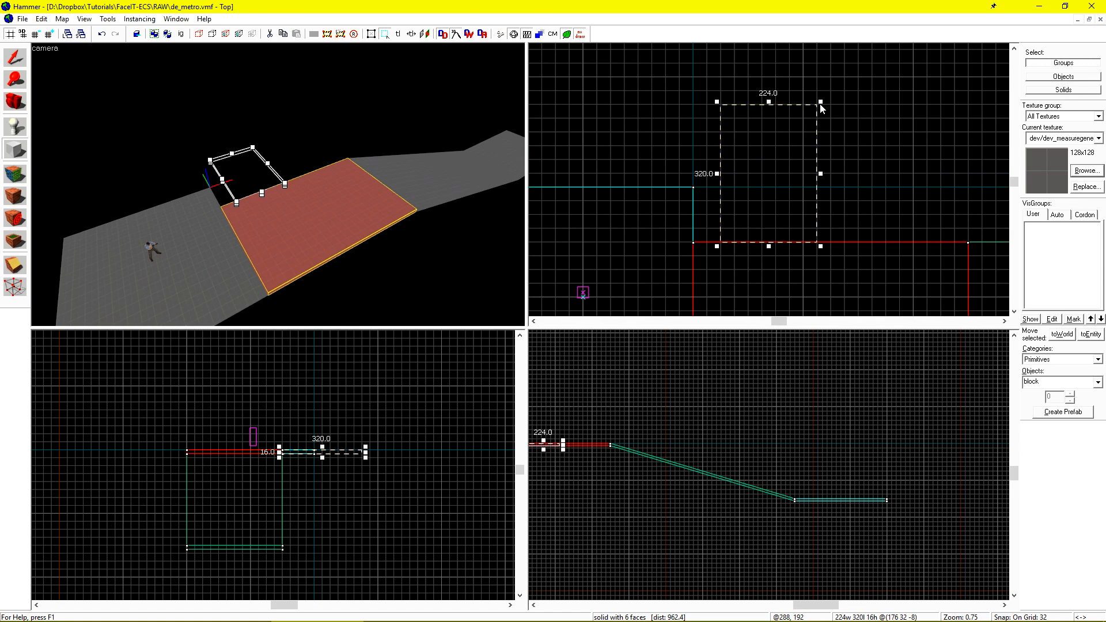
key(Return)
Raise the new block's far-edge vertices by four grid units of 32 to form an upward ramp
key(shift+v)
scroll(379, 464, up, 1)
drag(348, 432, 390, 476)
key(Up)
key(Up)
key(Up)
key(Up)
key(shift+s)
key(Escape)
Create a raised block beside the upward ramp, matching its length and height and reaching the end of the upper floor
key(z)
key(w)
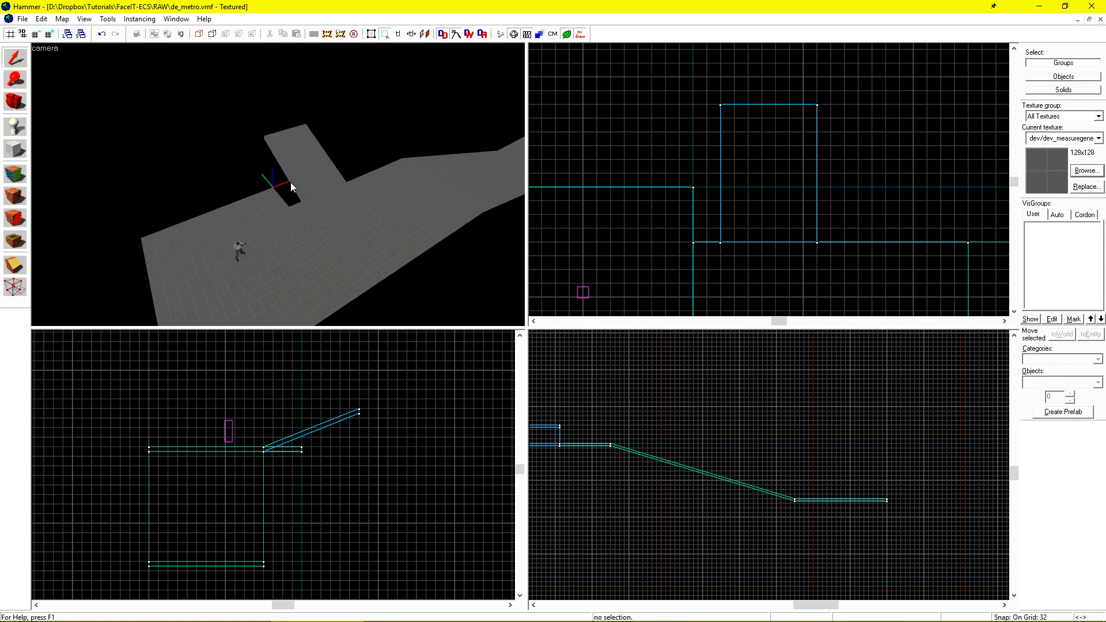
key(a)
key(z)
scroll(685, 235, down, 3)
scroll(747, 140, up, 2)
key(shift+b)
mouse_move(688, 168)
mouse_down()
mouse_move(782, 101)
mouse_move(767, 259)
mouse_up()
drag(717, 212, 797, 247)
drag(850, 191, 900, 144)
key(Return)
key(shift+s)
key(Escape)
Extend the raised block and upper floor 64 units toward the downward ramp, shifting the ramp's top-edge vertices along with them
key(z)
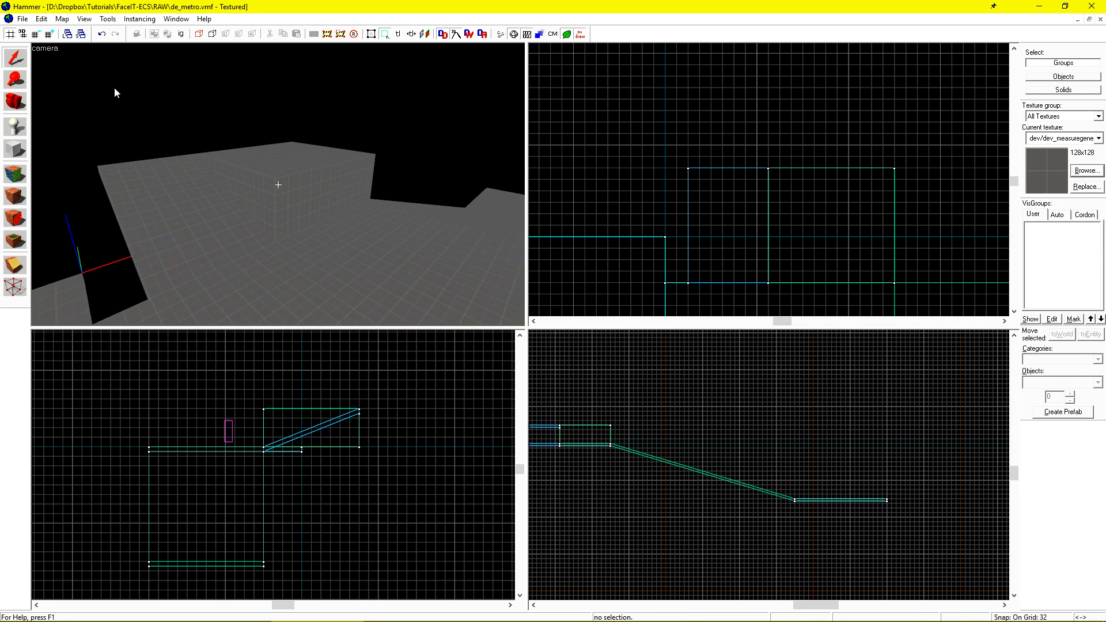
click(278, 184)
ctrl+click(278, 184)
ctrl+click(277, 184)
key(z)
scroll(802, 83, down, 5)
key(shift+v)
drag(803, 91, 859, 264)
key(Right)
key(Right)
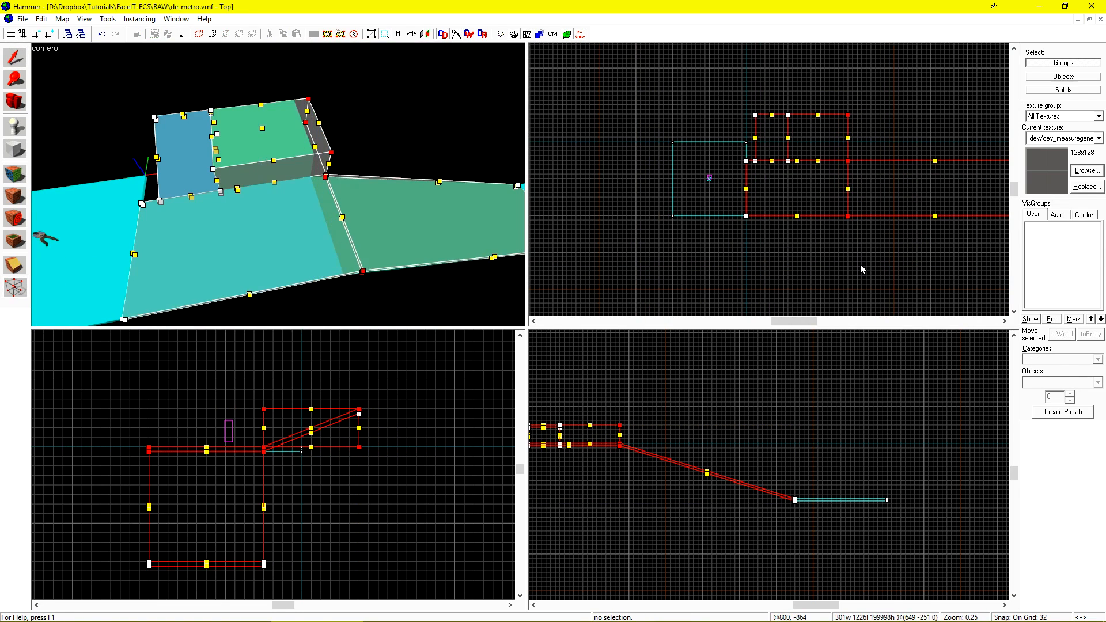
Lengthen the upward ramp and the raised block by moving their far-edge vertices out 64 units in +y
click(277, 184)
key(shift+v)
drag(887, 135, 743, 171)
key(Up)
key(Up)
Place a second player entity on the floor beside the raised block and narrow that floor by 64 units from its -y edge
click(370, 240)
click(360, 230)
scroll(823, 253, up, 3)
drag(787, 261, 786, 244)
key(Escape)
key(z)
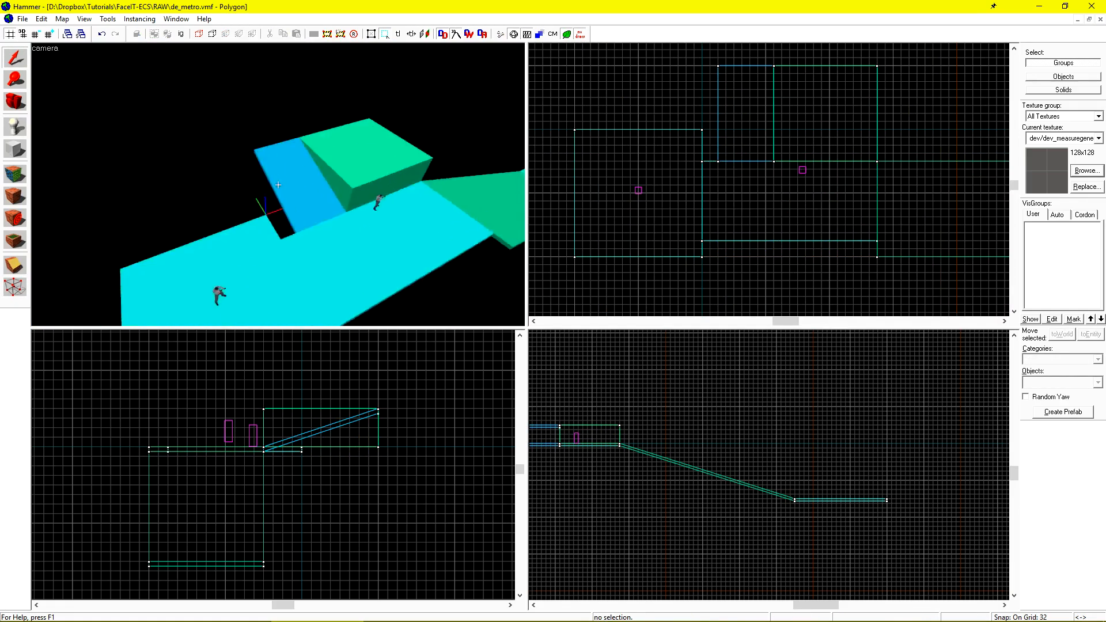
Copy the floor beyond the ramp and raised block, raise it to their top height, and widen it toward -x
click(278, 185)
key(z)
scroll(830, 173, down, 1)
shift+drag(852, 230, 852, 151)
scroll(583, 460, up, 4)
key([)
drag(598, 429, 598, 396)
drag(806, 151, 709, 156)
Copy the wide upper floor beyond its +y edge and resize the copy into a corridor 320 units wide and 768 long
key(z)
scroll(781, 140, down, 1)
key(z)
key(z)
scroll(797, 287, down, 3)
scroll(818, 216, up, 3)
shift+drag(807, 236, 806, 157)
drag(649, 130, 782, 50)
scroll(806, 104, up, 1)
key(z)
click(278, 185)
key(z)
drag(829, 199, 813, 199)
scroll(858, 285, up, 8)
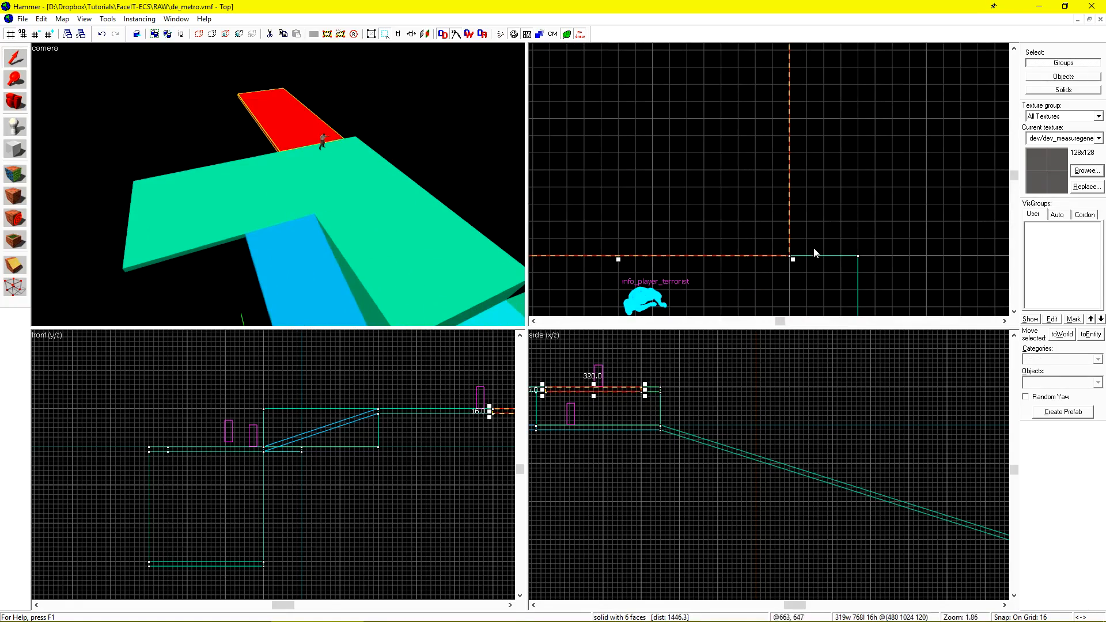
Create a narrow floor block about 576 units long along the corridor's -x side, starting from its far end
key(z)
key(z)
scroll(766, 173, down, 6)
key(shift+b)
drag(759, 77, 710, 285)
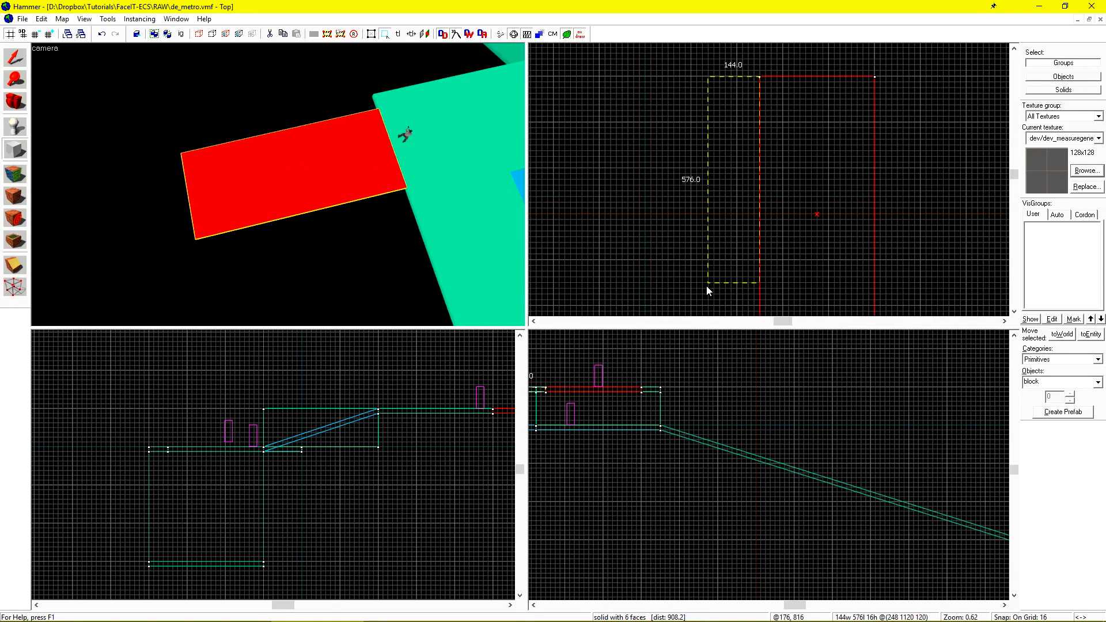
key(Return)
Create a second corridor floor beyond the first in +y, offset so it starts at the narrow side block's outer edge
scroll(754, 129, down, 5)
scroll(829, 80, up, 2)
key(shift+b)
drag(684, 227, 748, 71)
key(Return)
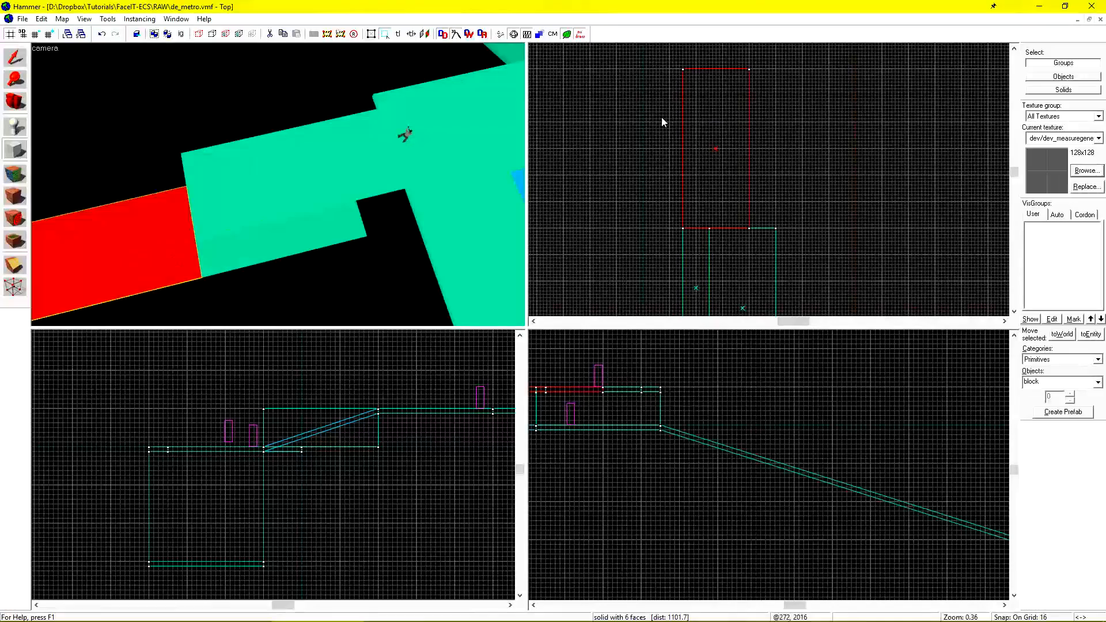
key(shift+e)
click(172, 230)
key(shift+s)
key(z)
key(z)
key(Delete)
Move the shared edge vertices of the corridor floors and the second corridor's far-edge vertices 128 units toward -y
scroll(806, 173, down, 4)
key(shift+v)
drag(768, 179, 835, 200)
key(Down)
key(Down)
key(Down)
key(Down)
key(Down)
key(Down)
key(Down)
key(Down)
drag(753, 123, 841, 152)
key(Down)
key(Down)
key(Down)
key(Down)
key(Down)
key(Down)
key(Down)
key(Down)
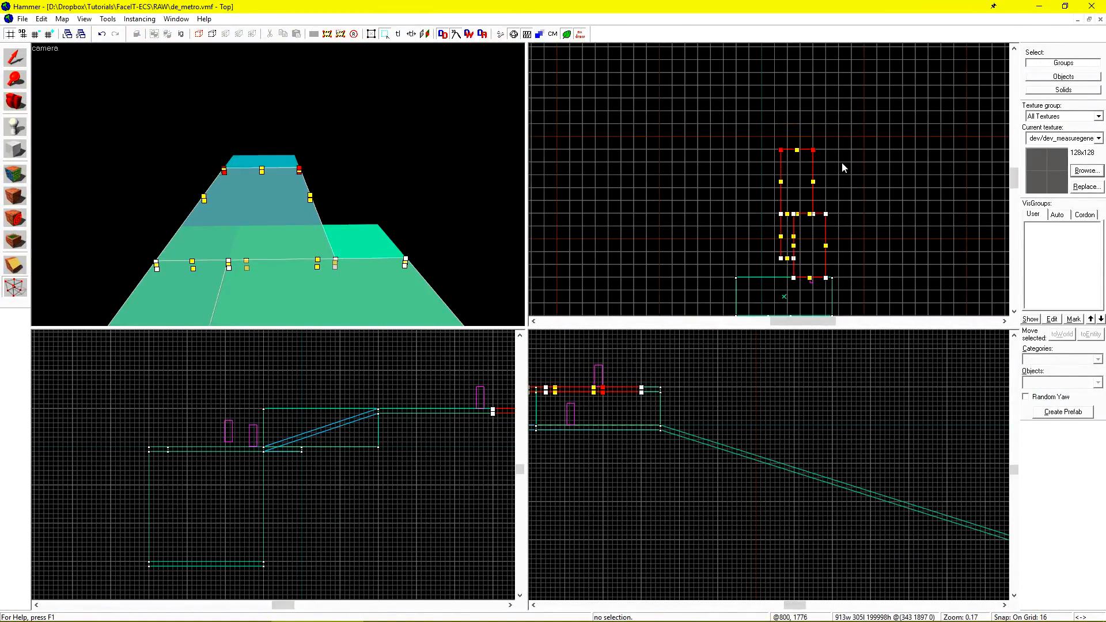
Copy the second corridor floor past its far end and resize the copy to 640 units wide and 1152 long
scroll(816, 161, up, 6)
key(shift+s)
click(750, 251)
shift+drag(750, 251, 746, 98)
key(Right)
scroll(792, 288, down, 5)
drag(750, 246, 702, 246)
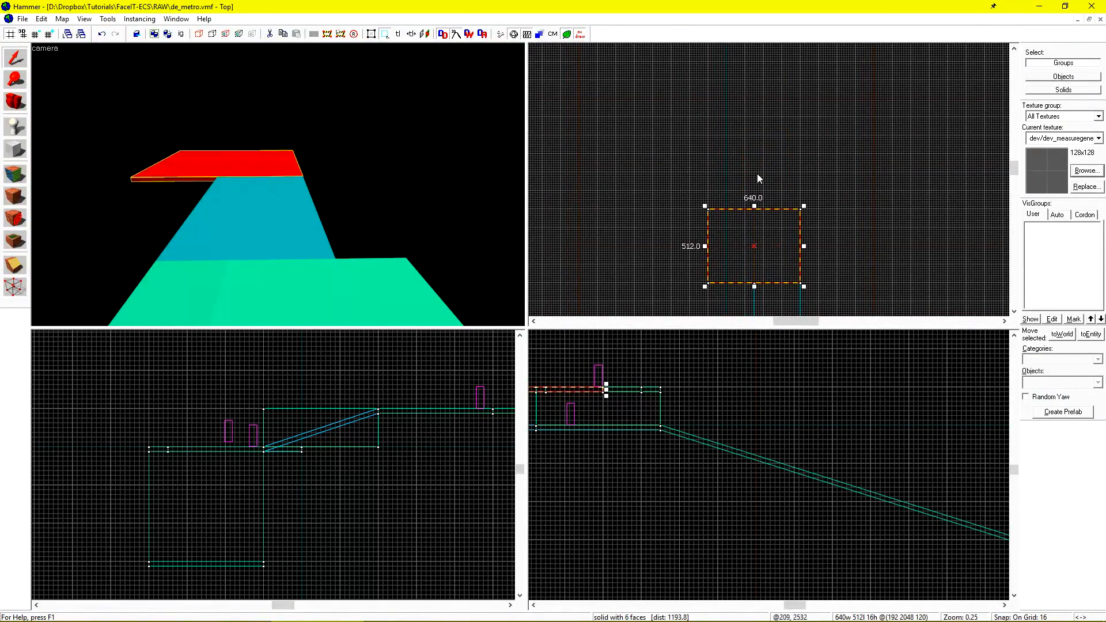
scroll(757, 63, up, 2)
drag(756, 270, 775, 138)
key(z)
key(z)
Place a player entity on the large end floor and clip off the floor's two -x corners diagonally
key(shift+e)
click(237, 167)
key(shift+x)
scroll(726, 261, up, 5)
drag(634, 163, 642, 155)
scroll(648, 168, down, 6)
scroll(690, 111, up, 3)
key(Return)
key(shift+s)
scroll(683, 129, down, 3)
scroll(644, 196, up, 6)
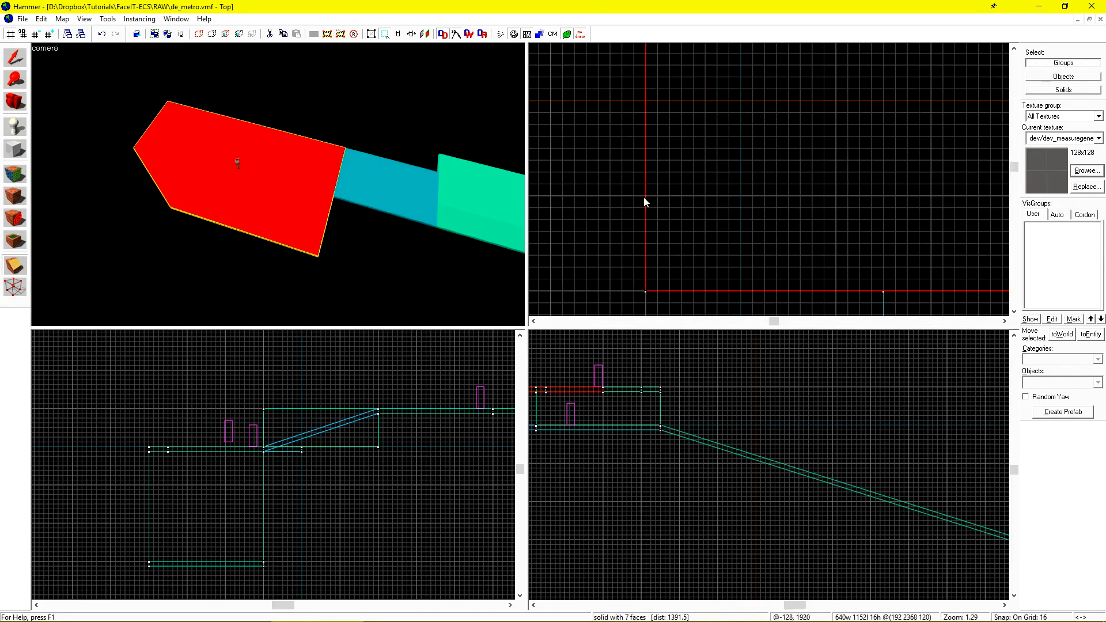
key(shift+v)
scroll(720, 201, down, 3)
Create a block 256 units wide against the large floor's -x side and lower its outer vertices 128 units to form a downward ramp
key(shift+b)
mouse_move(743, 171)
mouse_down()
mouse_move(622, 285)
mouse_move(577, 279)
mouse_move(621, 156)
mouse_move(536, 244)
mouse_move(538, 230)
mouse_up()
key(Return)
key(shift+v)
scroll(622, 156, down, 3)
scroll(232, 386, down, 8)
scroll(747, 395, down, 9)
scroll(317, 384, up, 1)
scroll(684, 397, up, 13)
key(Down)
key(Down)
key(Down)
key(Down)
key(Down)
key(Down)
key(Down)
key(Down)
key(shift+s)
Create a landing floor 256 units wide at the foot of the new downward ramp, extending toward -x
key(shift+b)
middle_drag(537, 231, 720, 230)
drag(719, 198, 682, 211)
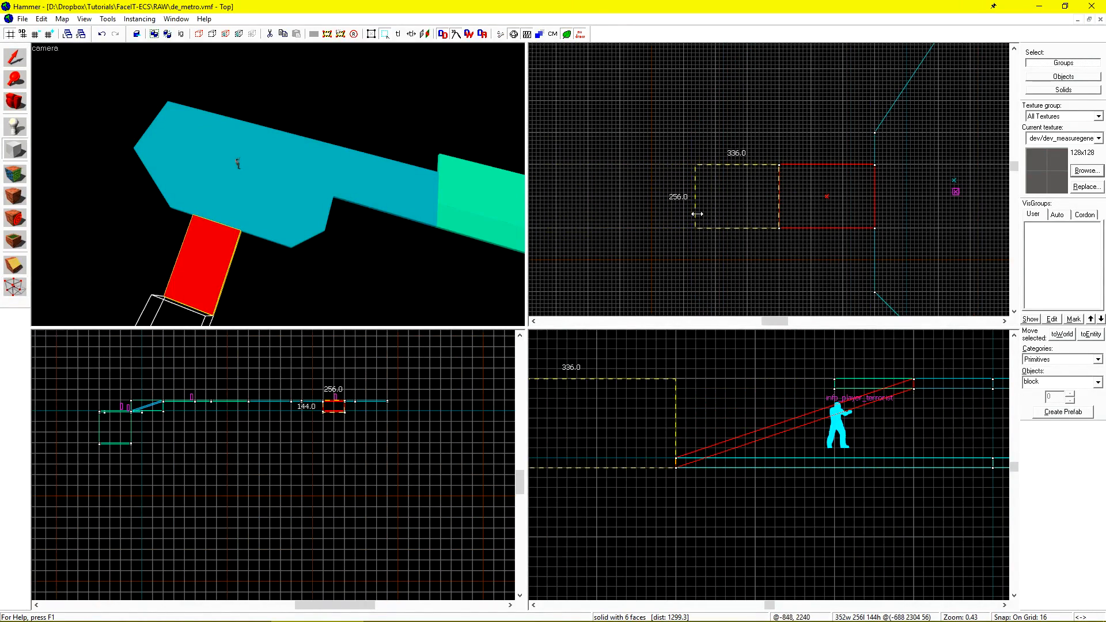
drag(682, 211, 715, 211)
scroll(600, 373, down, 1)
middle_drag(600, 373, 741, 408)
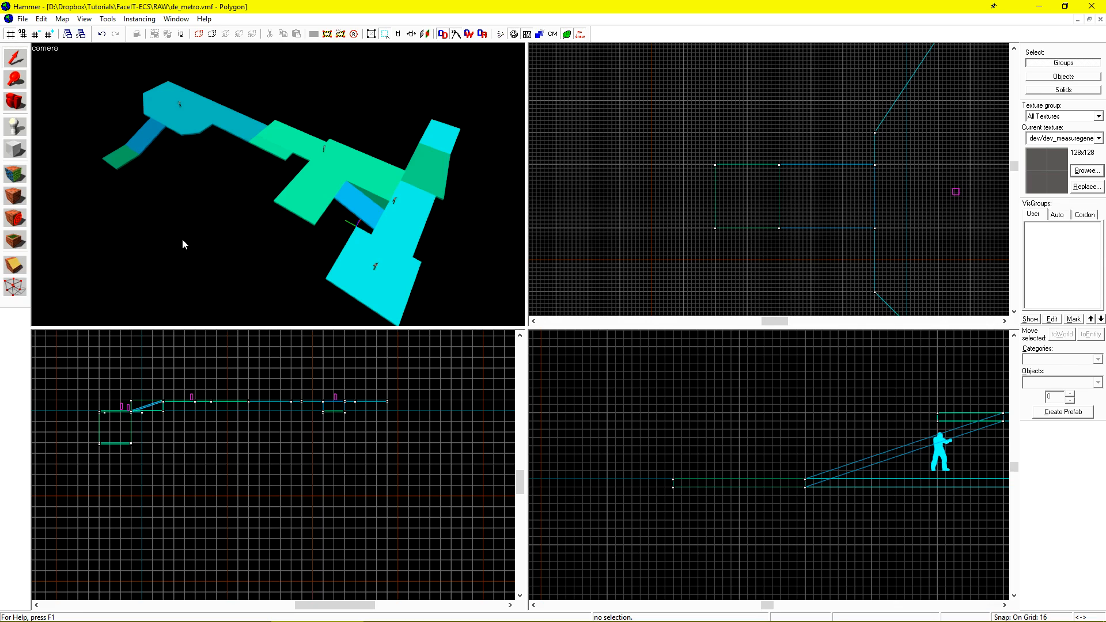
Place a new point entity on the starting floor near the existing player entity
key(w)
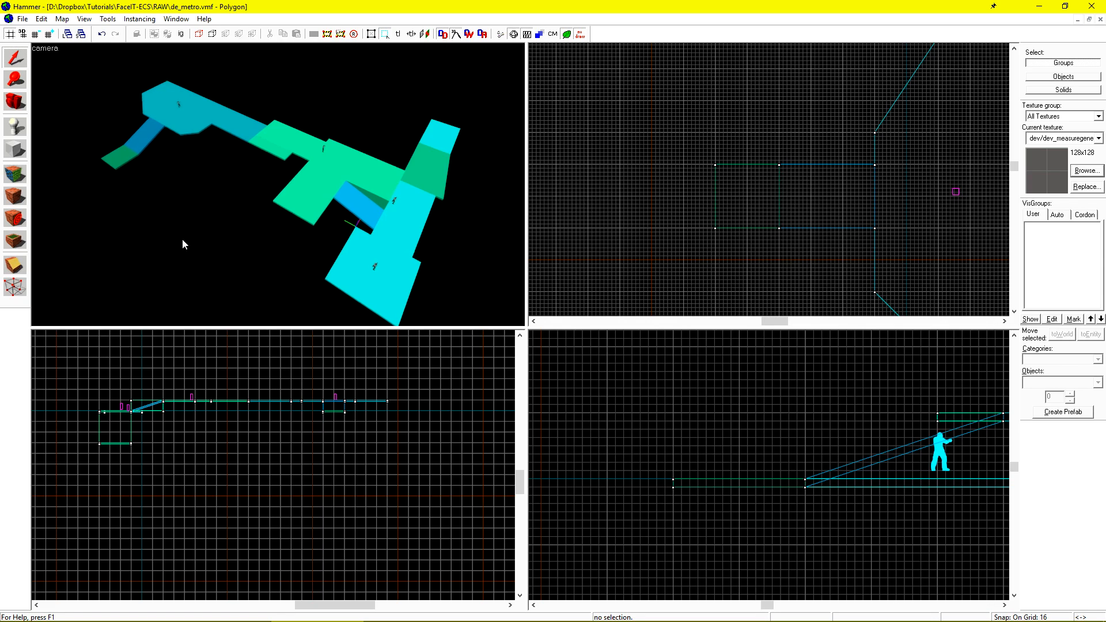
key(z)
key(z)
click(22, 128)
click(273, 203)
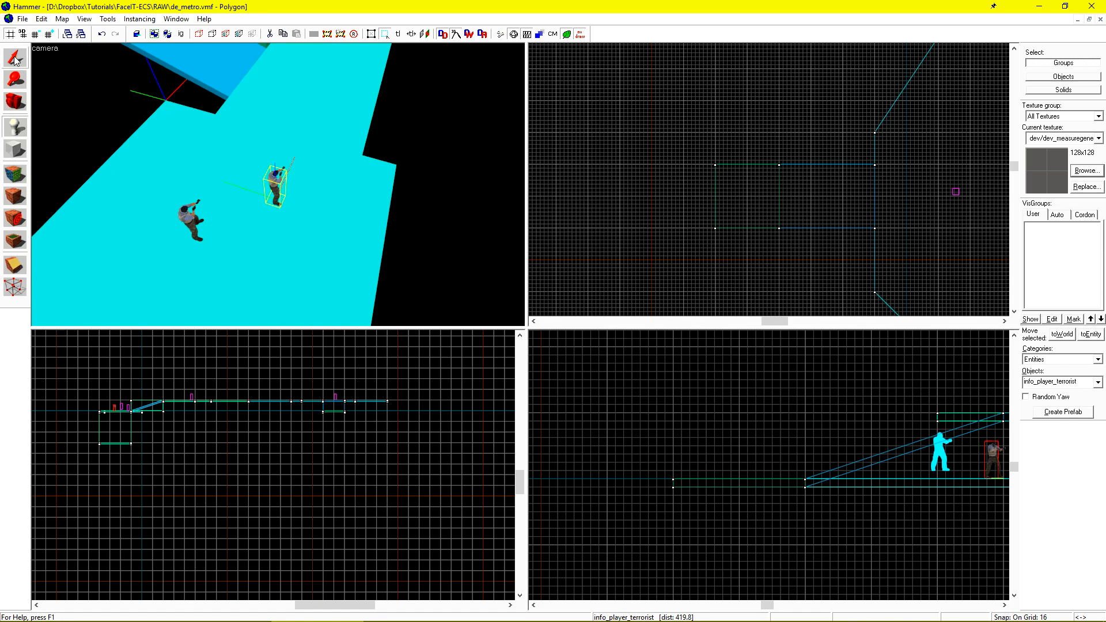
Change the new entity's class to light_environment and apply a pitch of -75
click(16, 59)
double_click(273, 183)
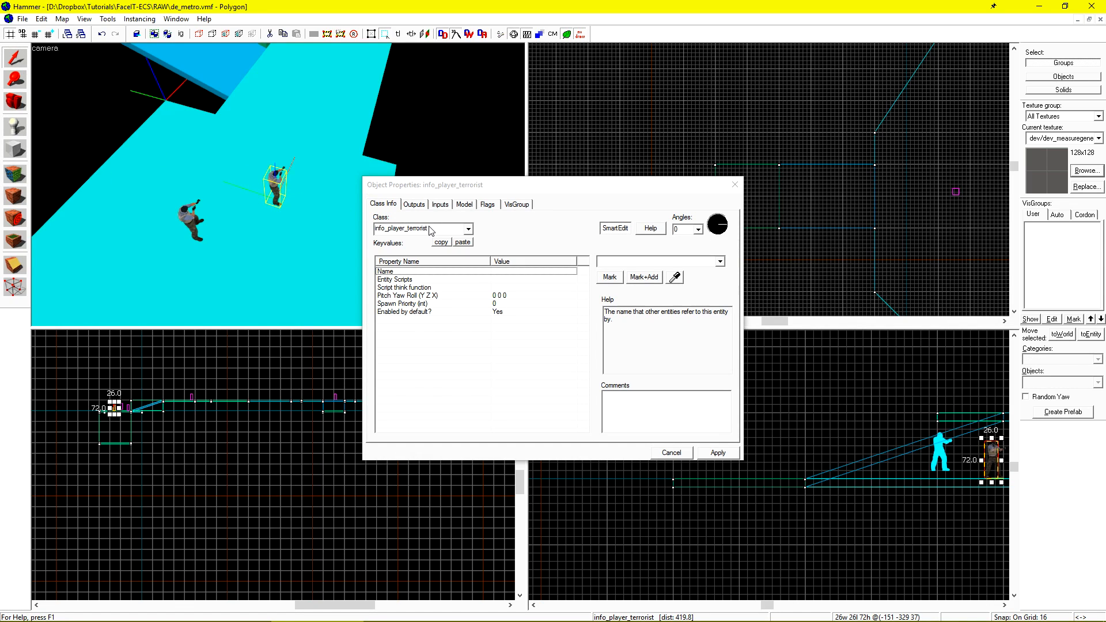
click(437, 230)
text(light_)
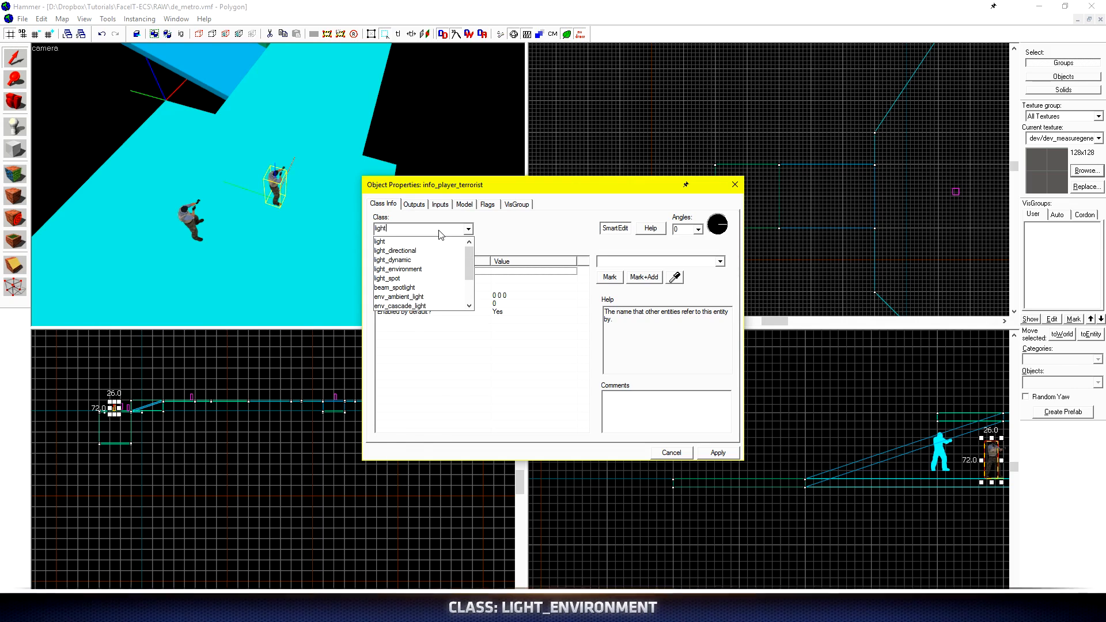
key(Down)
key(Down)
key(Down)
key(Return)
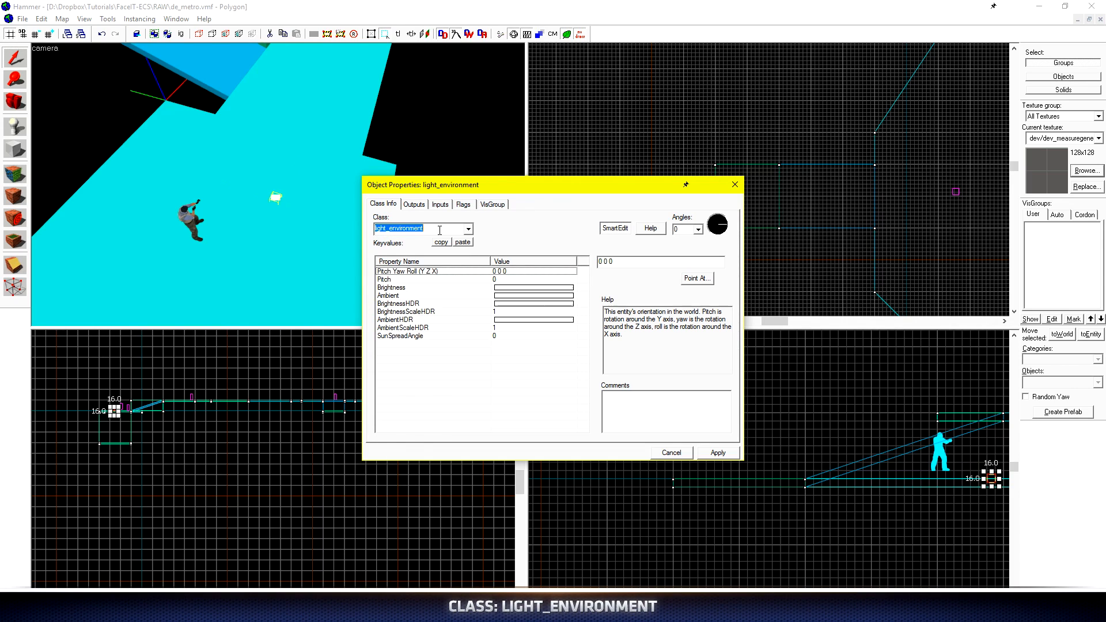
click(464, 280)
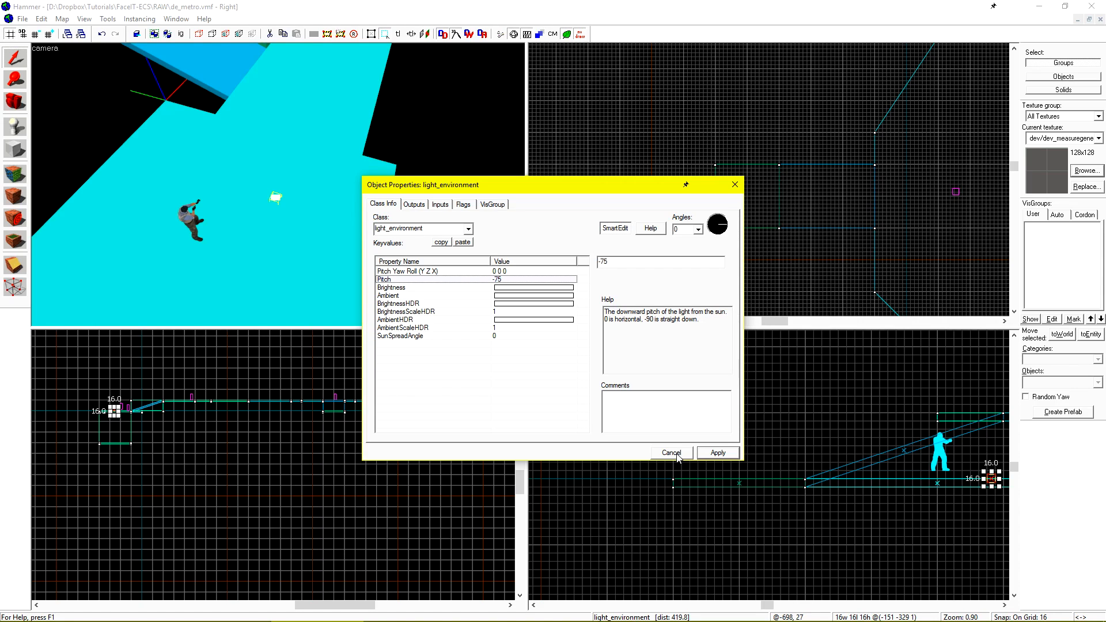
click(714, 453)
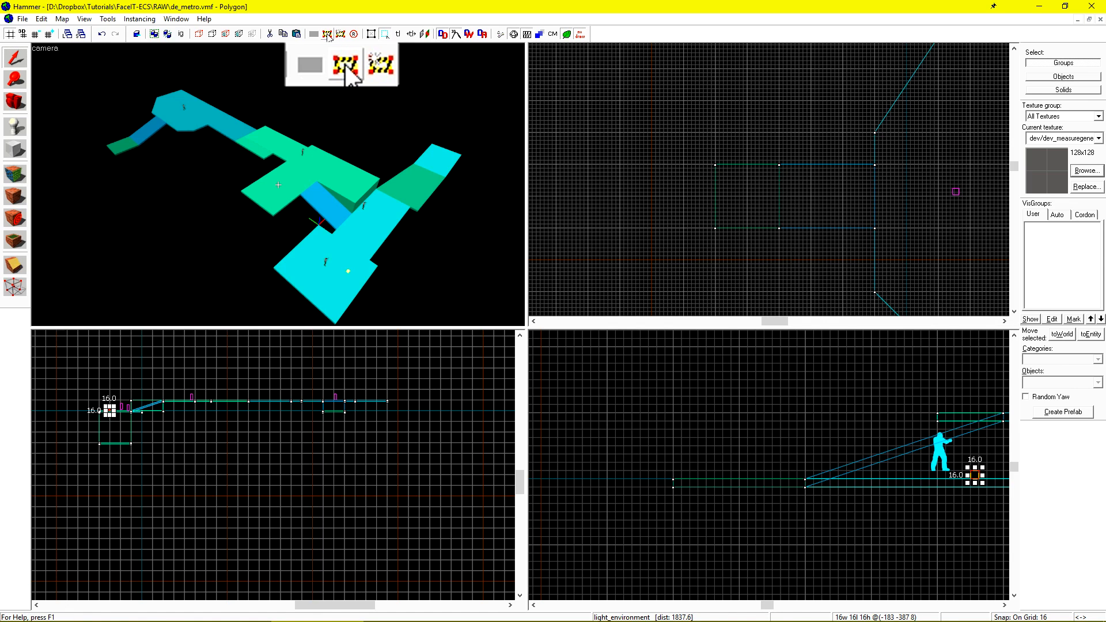
Define cordon bounds of about 5776 by 5424 by 1536 units around the whole layout and enable the cordon
click(345, 68)
scroll(686, 168, down, 6)
drag(665, 135, 759, 216)
scroll(735, 476, down, 3)
drag(855, 431, 840, 365)
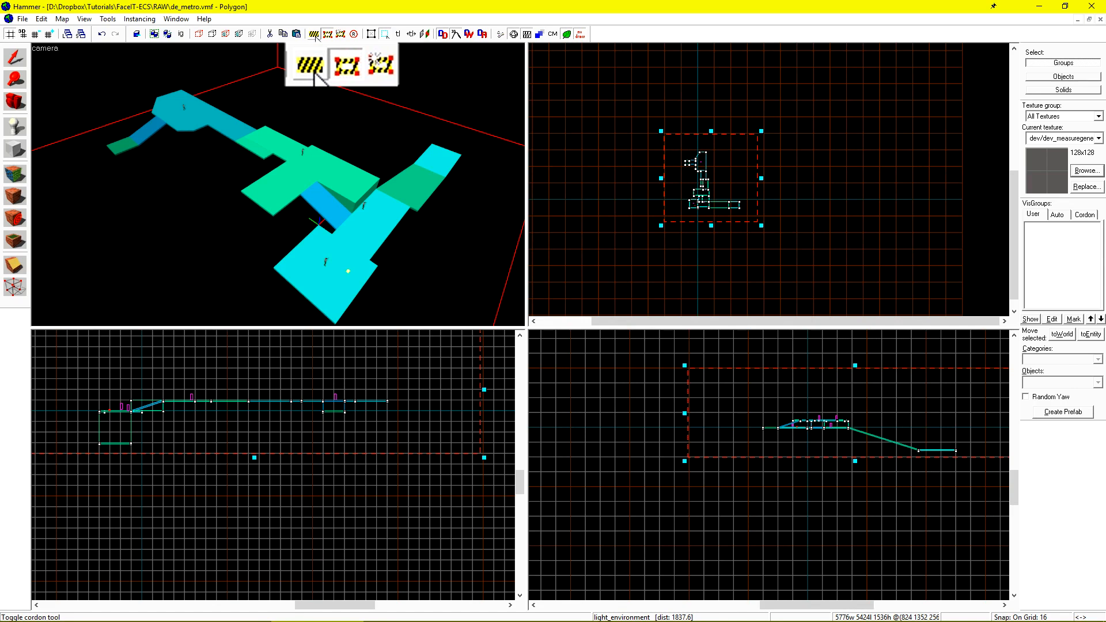
click(315, 35)
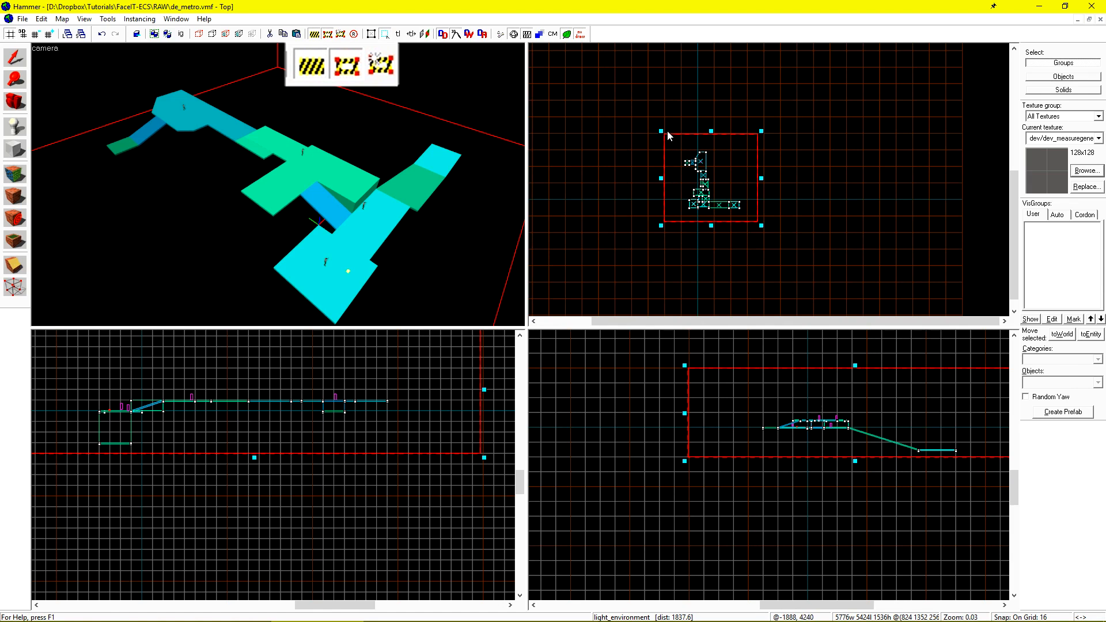
click(25, 63)
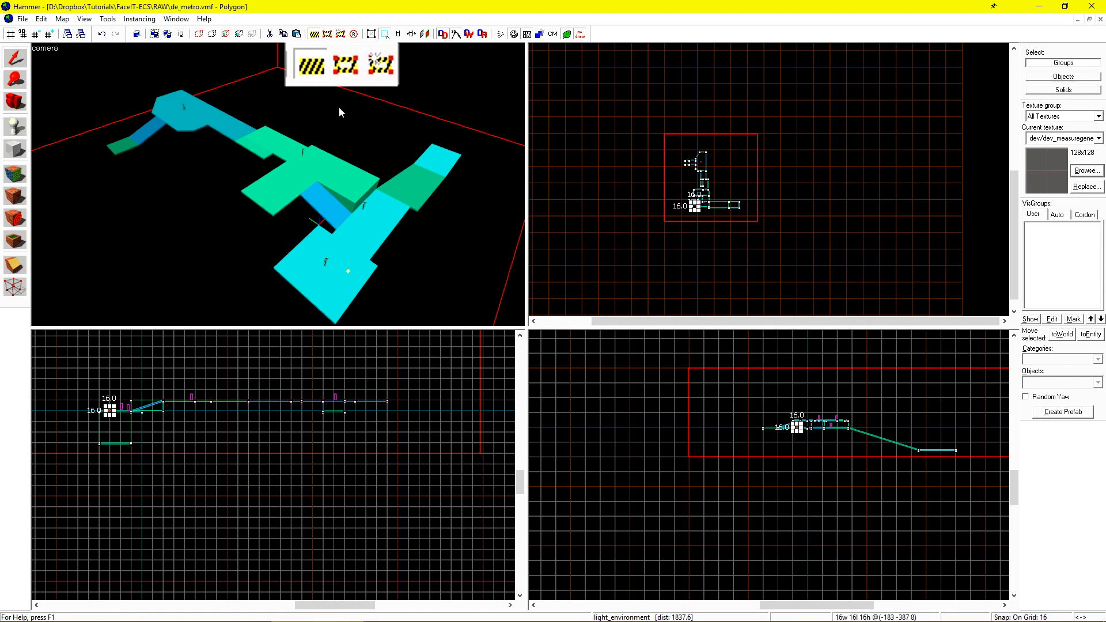
Copy the large clipped floor in +y to a spot outside the cordon bounds
click(340, 110)
key(z)
key(w)
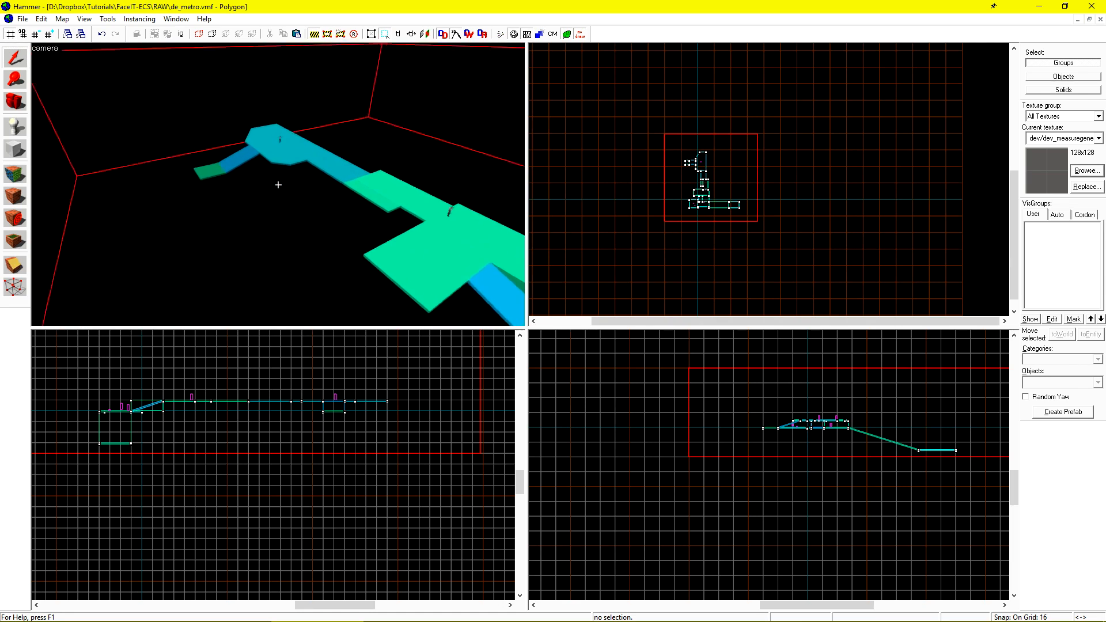
key(a)
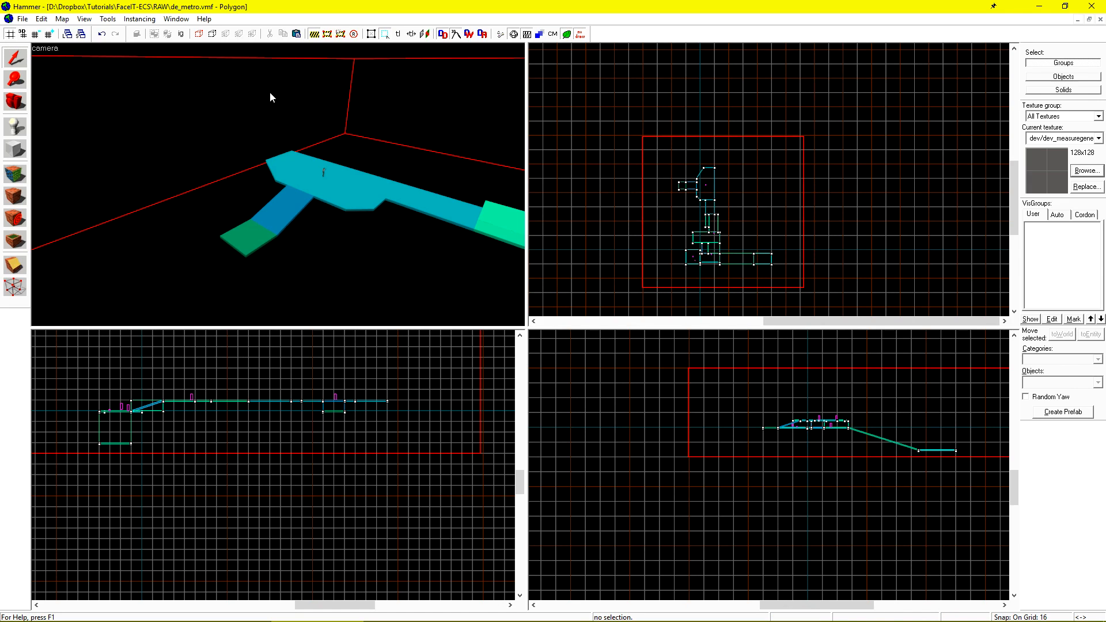
click(297, 167)
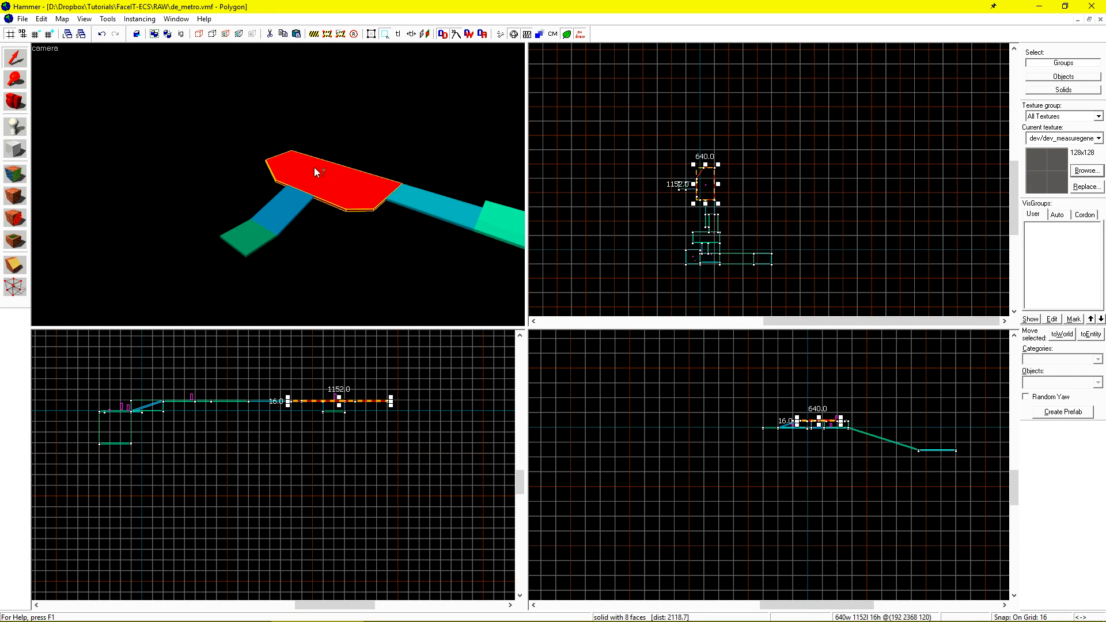
mouse_move(710, 173)
shift+mouse_down()
mouse_move(710, 77)
mouse_move(707, 94)
shift+mouse_up()
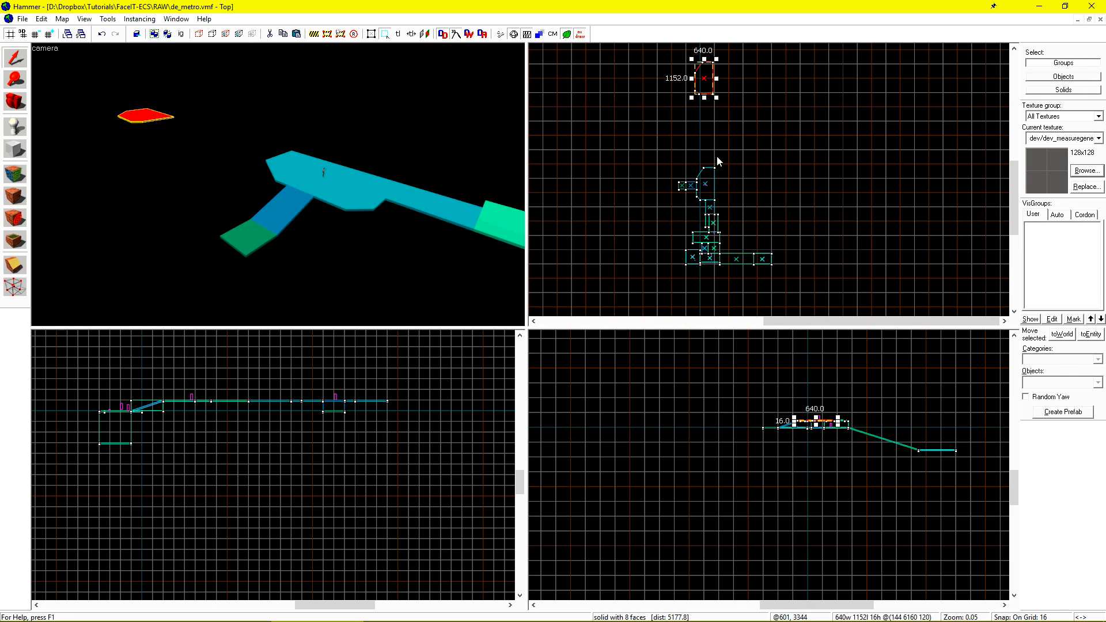
Enable the cordon, switch it off to compare the floor copy outside the bounds, and re-enable it
click(313, 34)
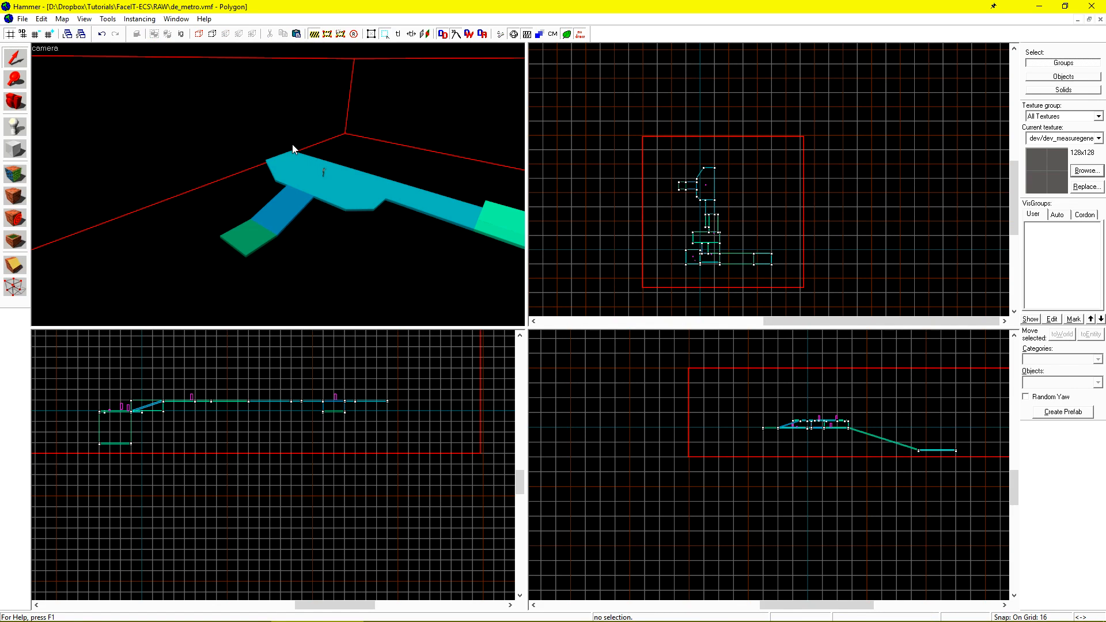
click(313, 34)
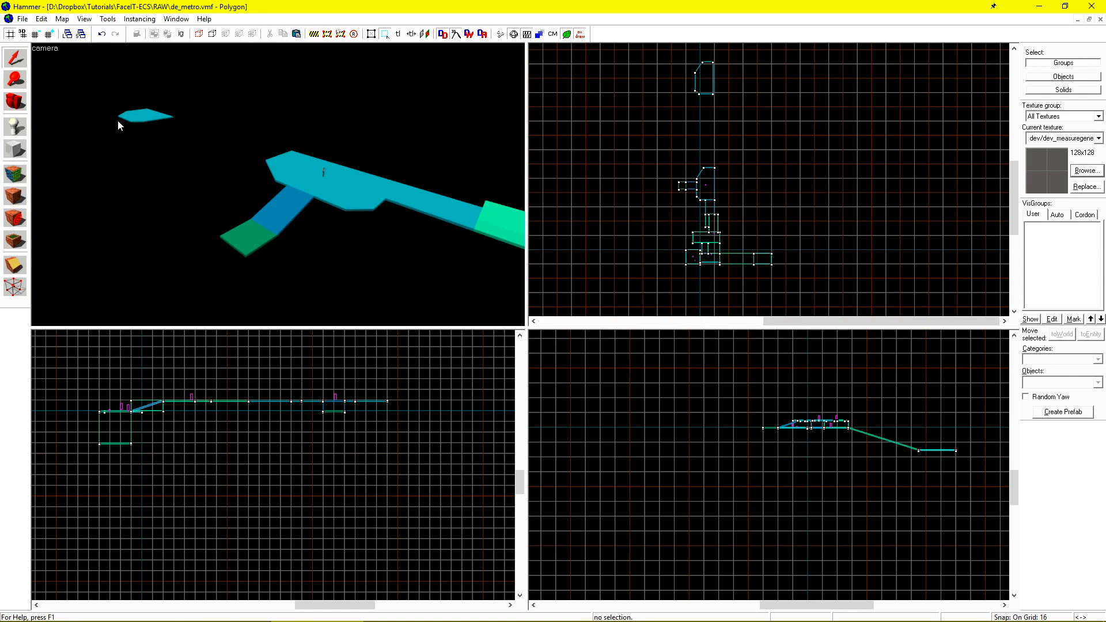
click(315, 34)
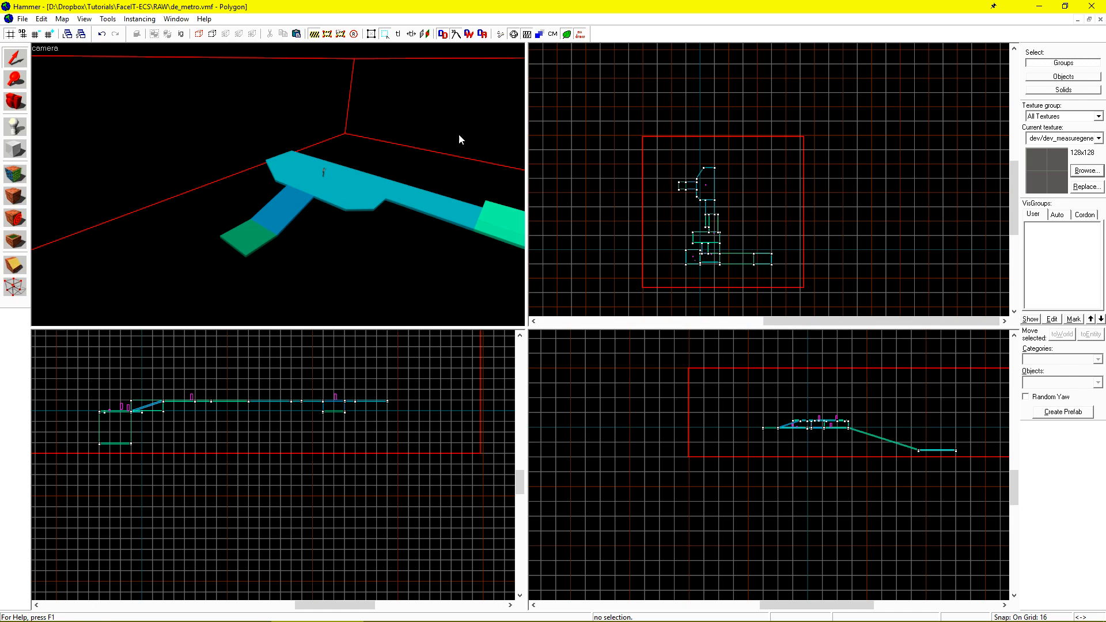
Compile the map with the "Full compile - HDR only" configuration and launch Counter-Strike: Global Offensive
click(501, 35)
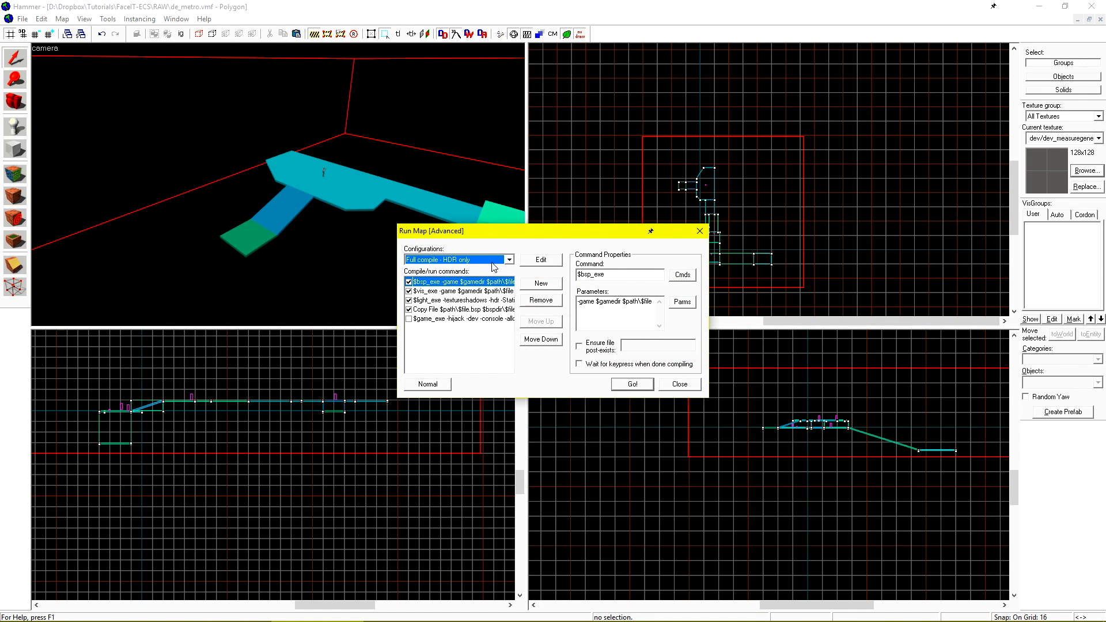
click(639, 386)
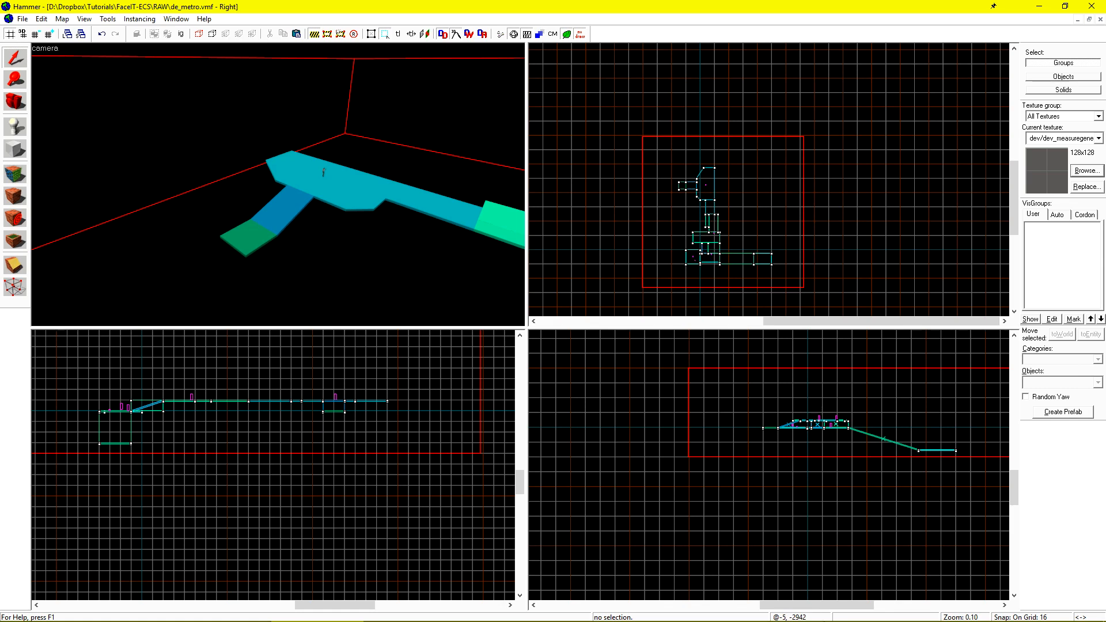
right_click(972, 610)
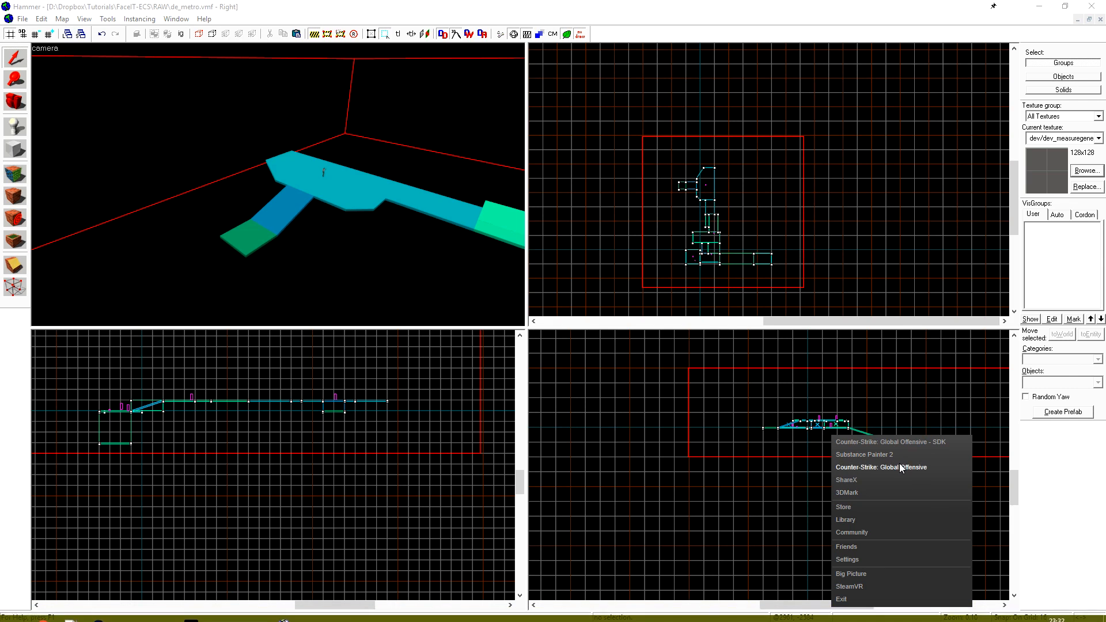
click(881, 466)
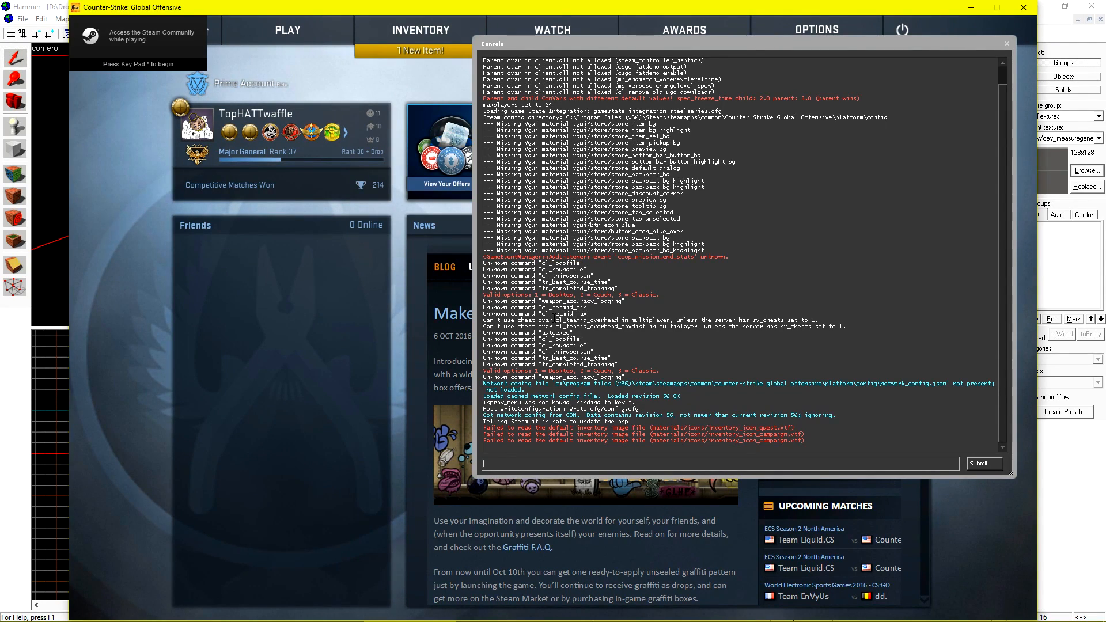
Load the map with the console command "map de_metro" and join the Terrorists
text(map)
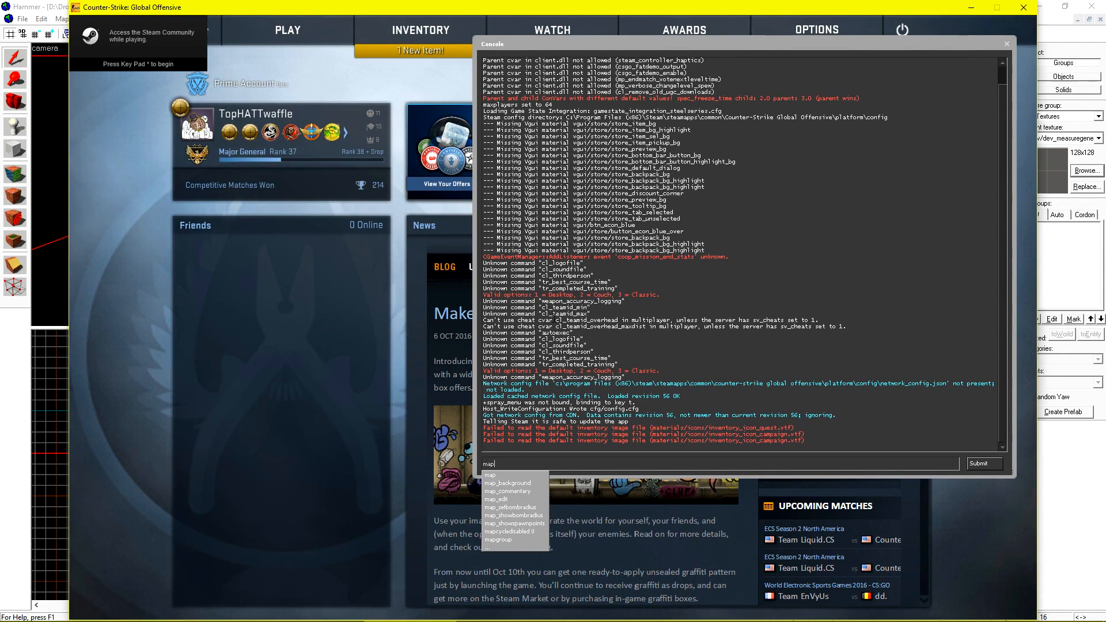
text( de_metro)
key(Return)
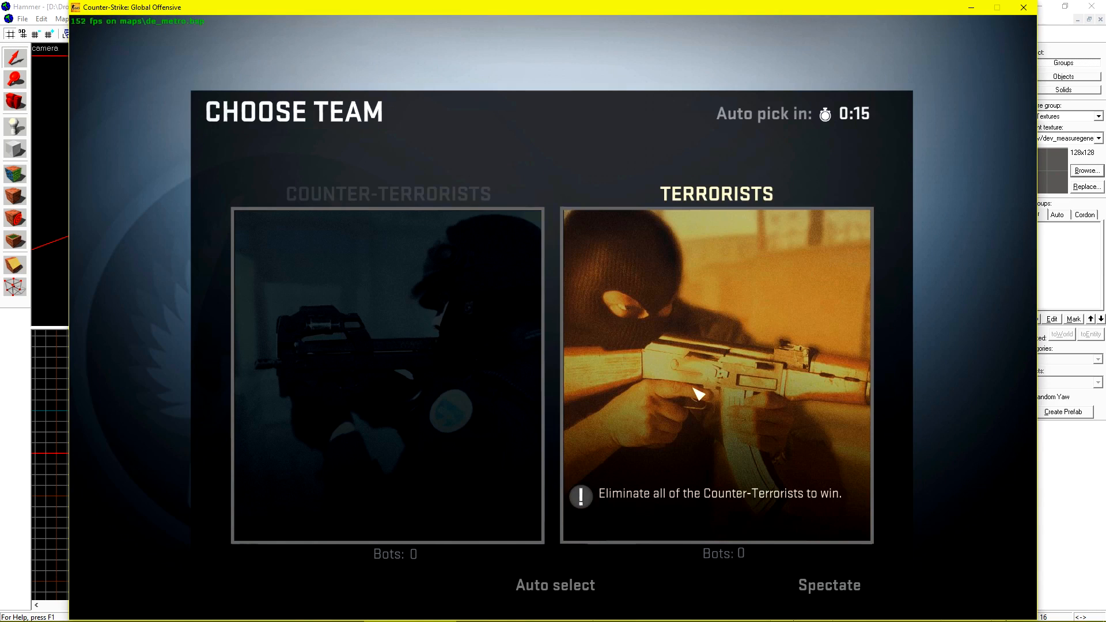
click(698, 394)
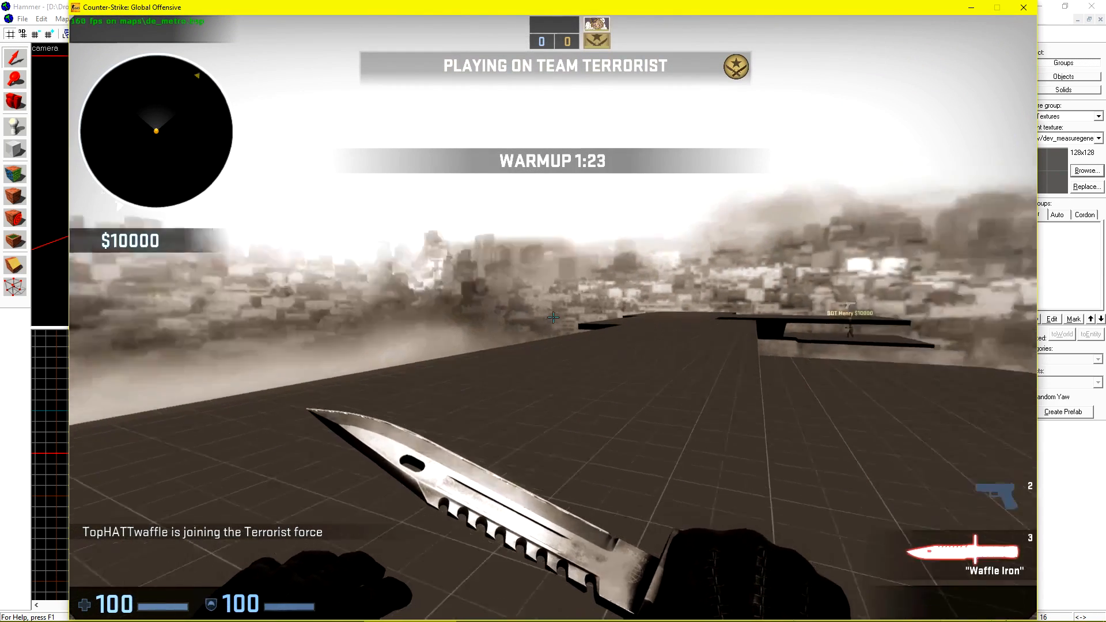
Run the quick-testing bind that ends warmup and kicks the bots, and walk around the blocked-out layout
key(w)
key(2)
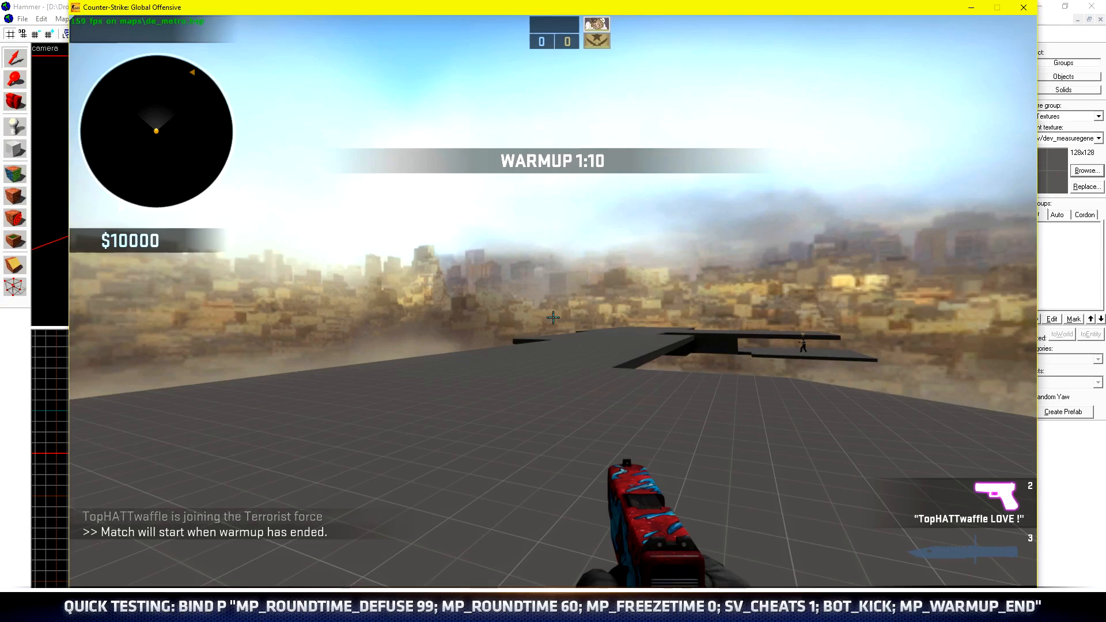
key(p)
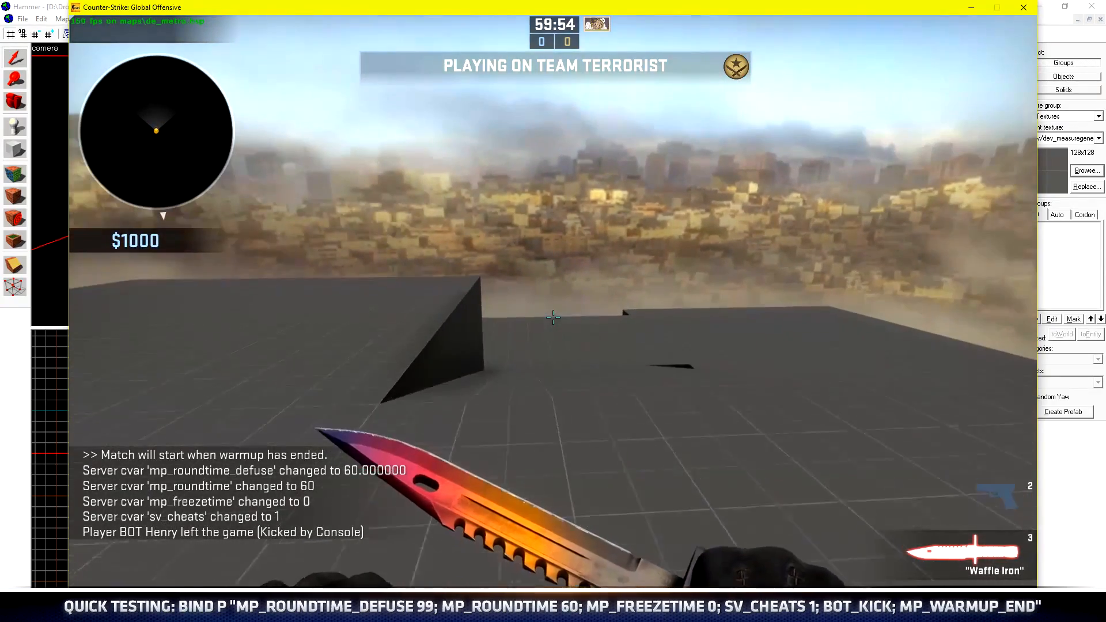
key(w)
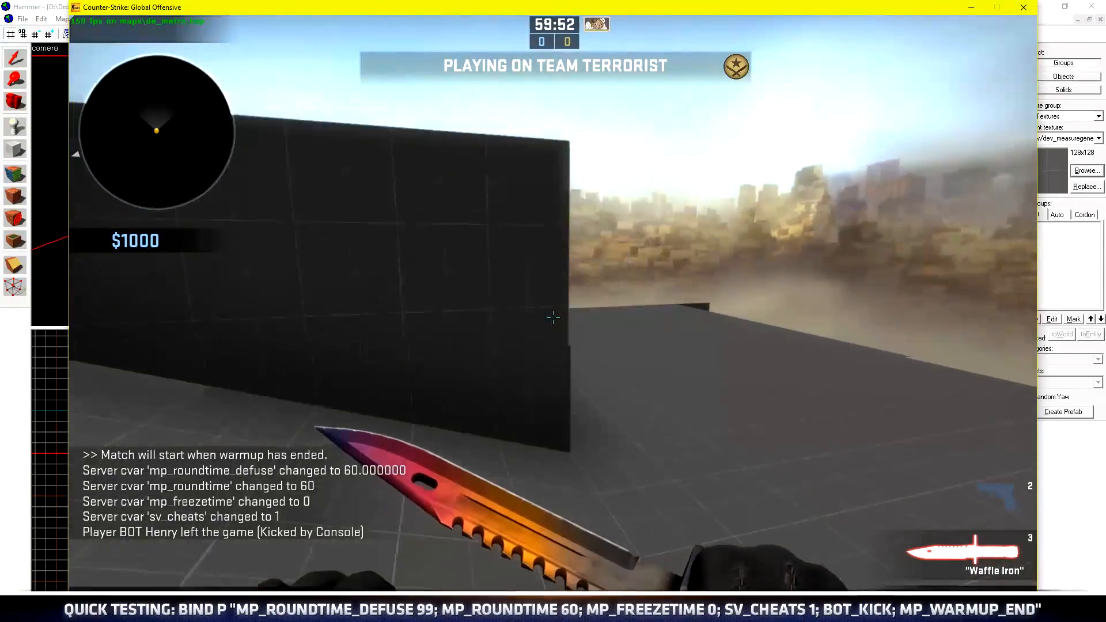
Walk across the blocked-out floors and corridor to the wide floor section at the far end to judge its scale
key(w)
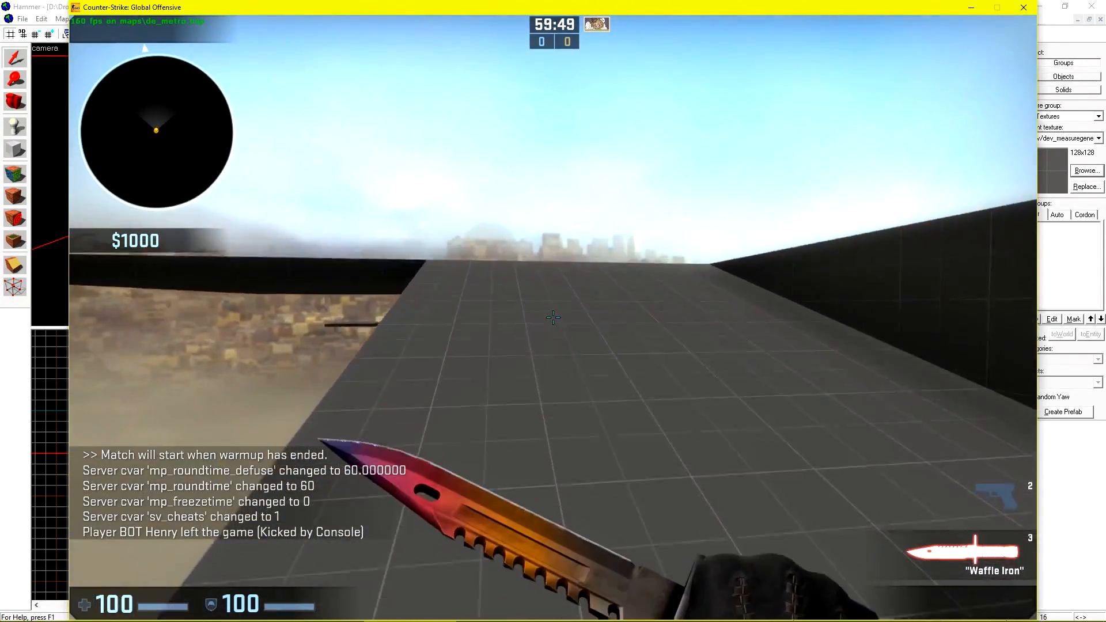
key(w)
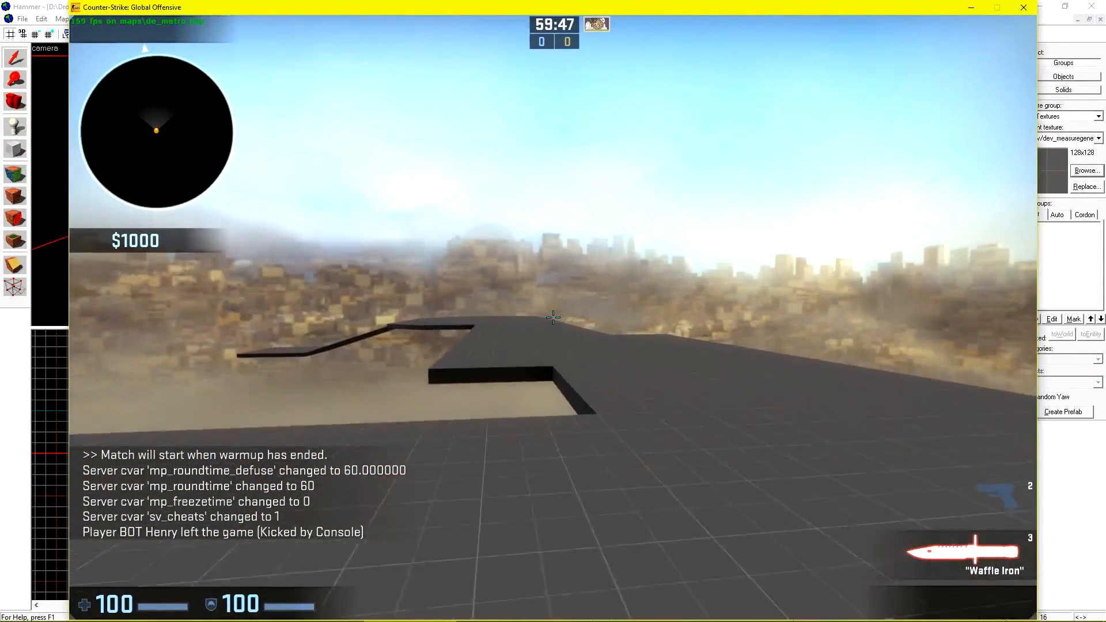
key(w)
key(w)
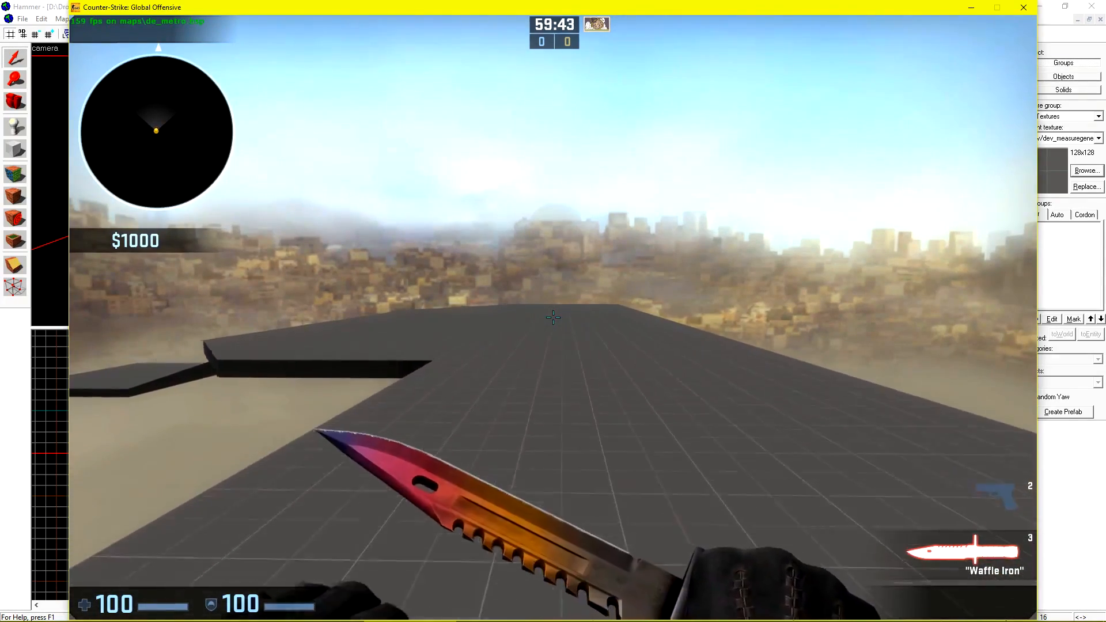
key(w)
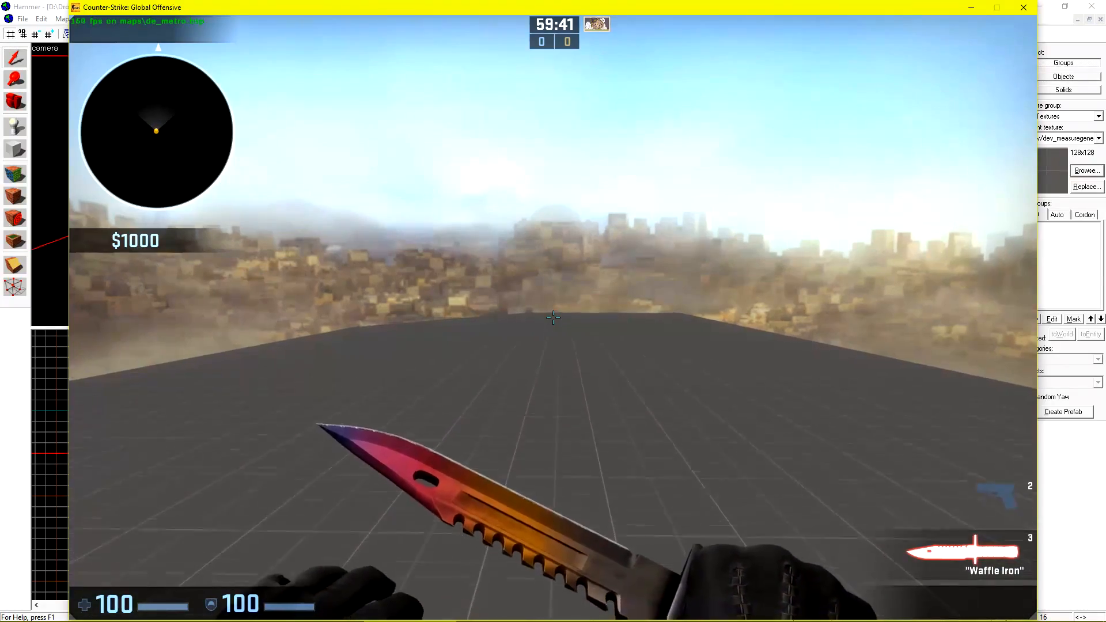
key(w)
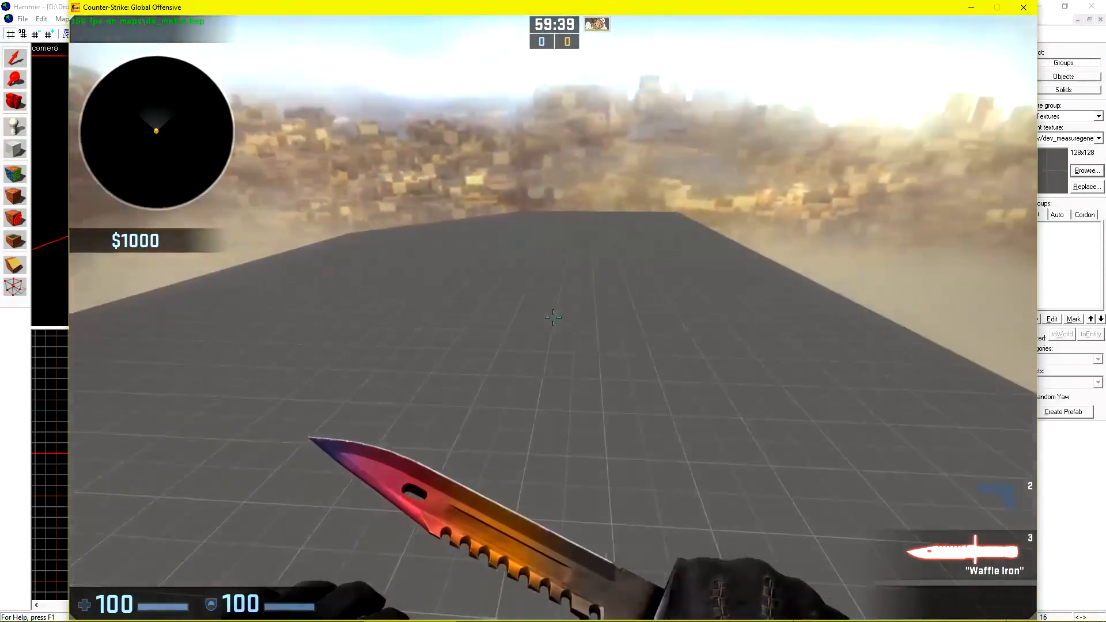
key(w)
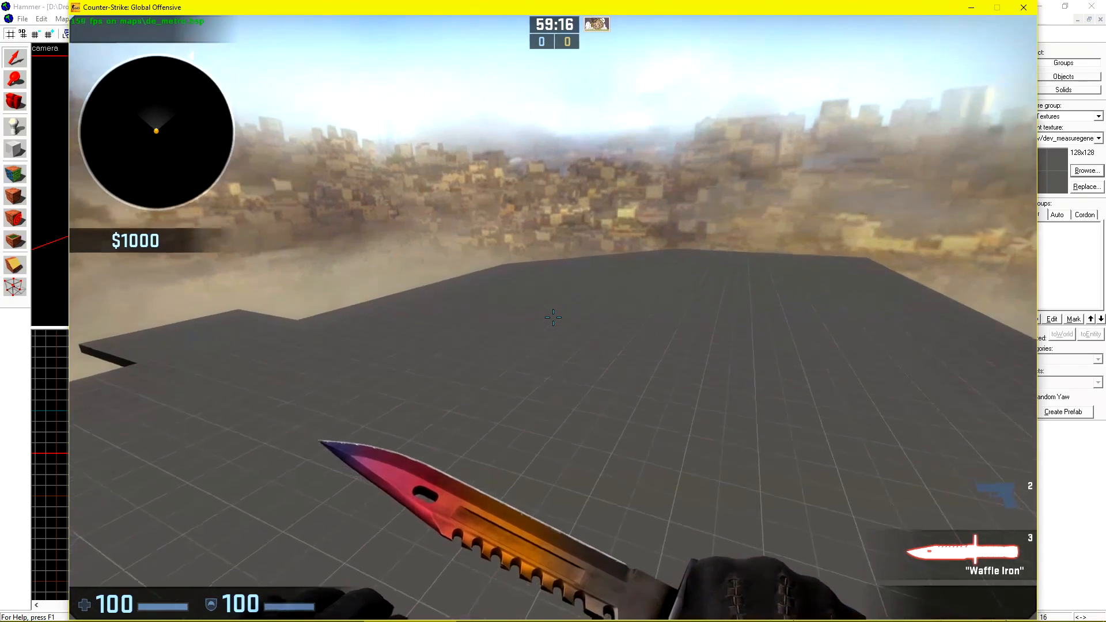
Fly above the map in noclip and examine the proportions of the whole floor layout from several sides
key(s)
key(w)
key(w)
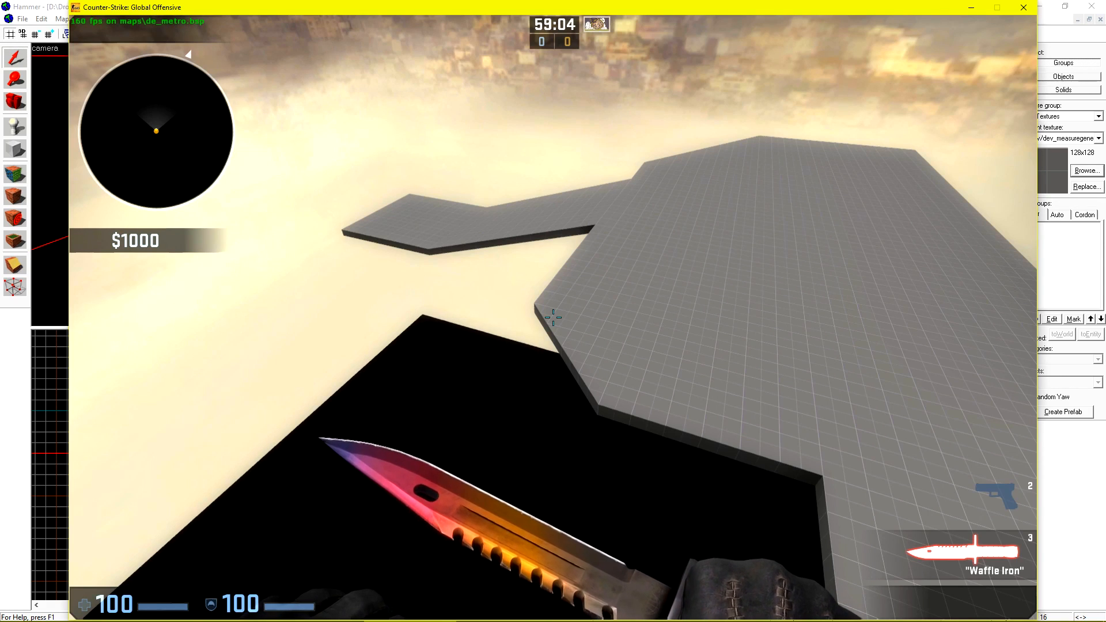
key(s)
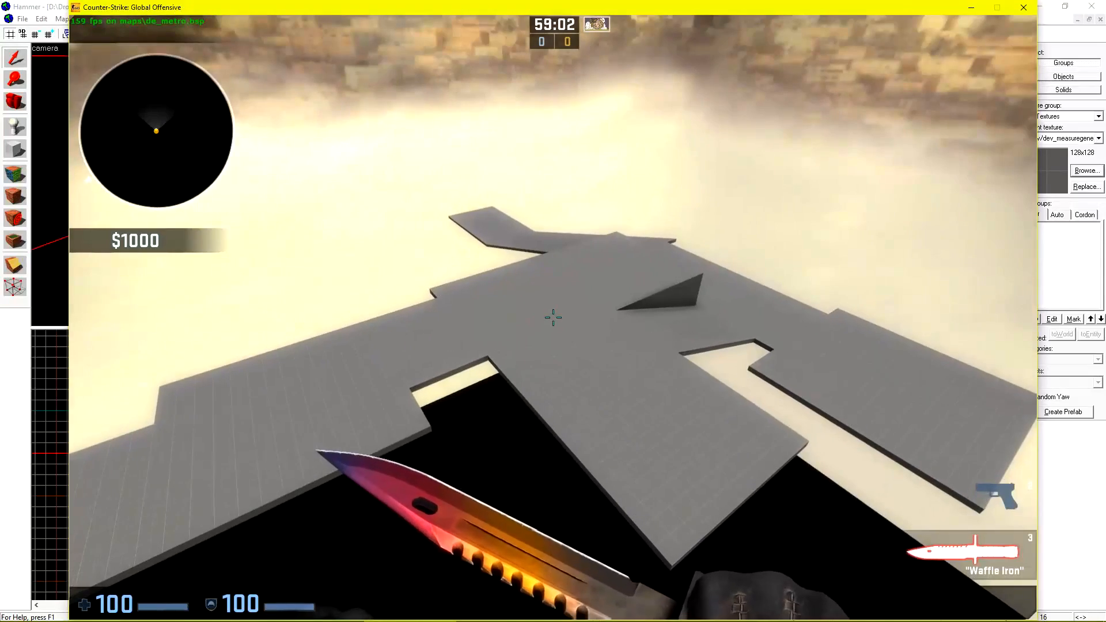
key(d)
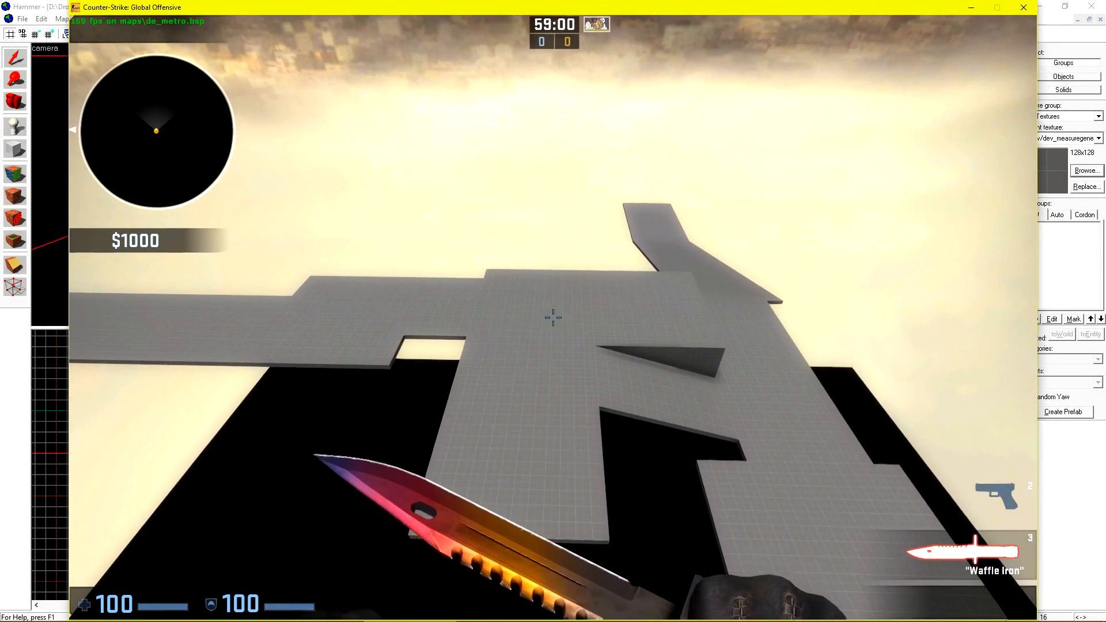
Switch to Hammer and shorten the corridor to the angled spawn floor by moving that floor and its attached ramp toward the map's centre by vertices
key(grave)
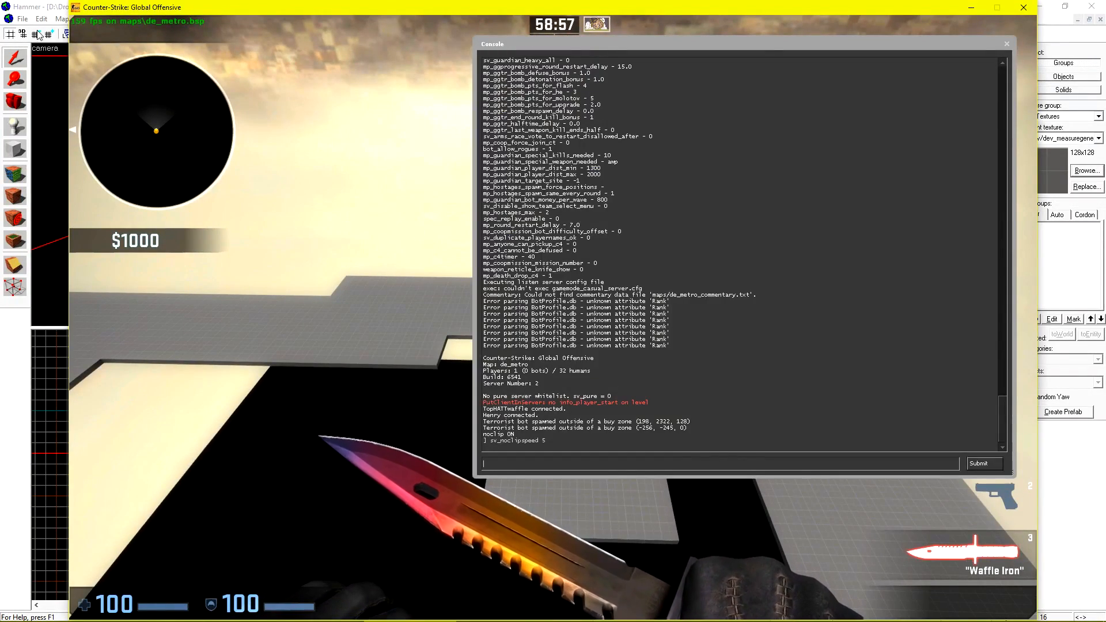
key(alt+Tab)
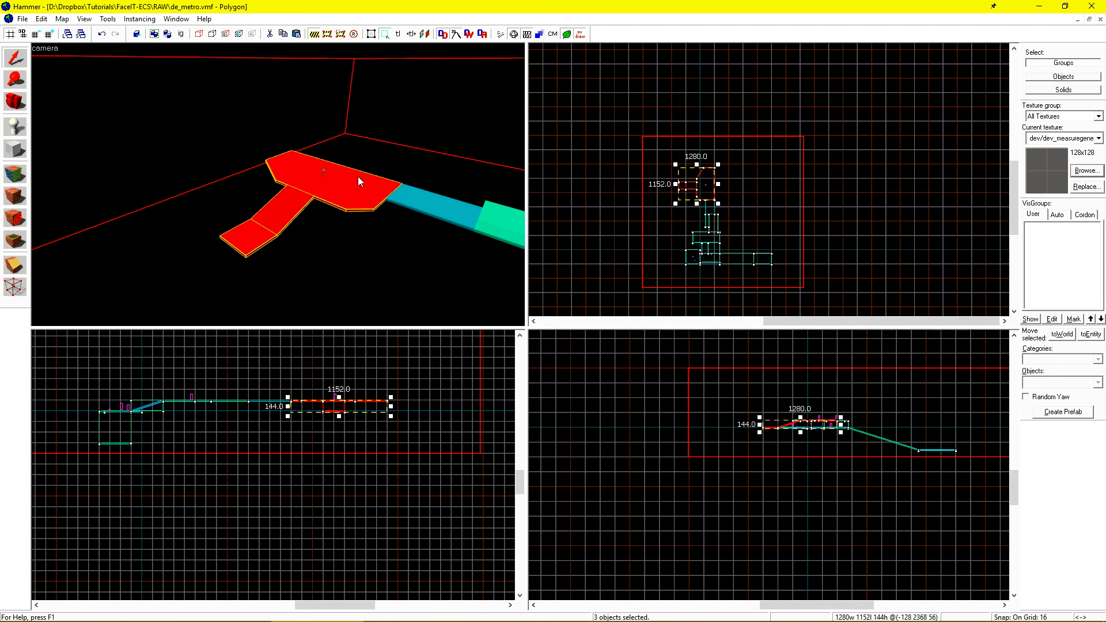
scroll(685, 179, up, 7)
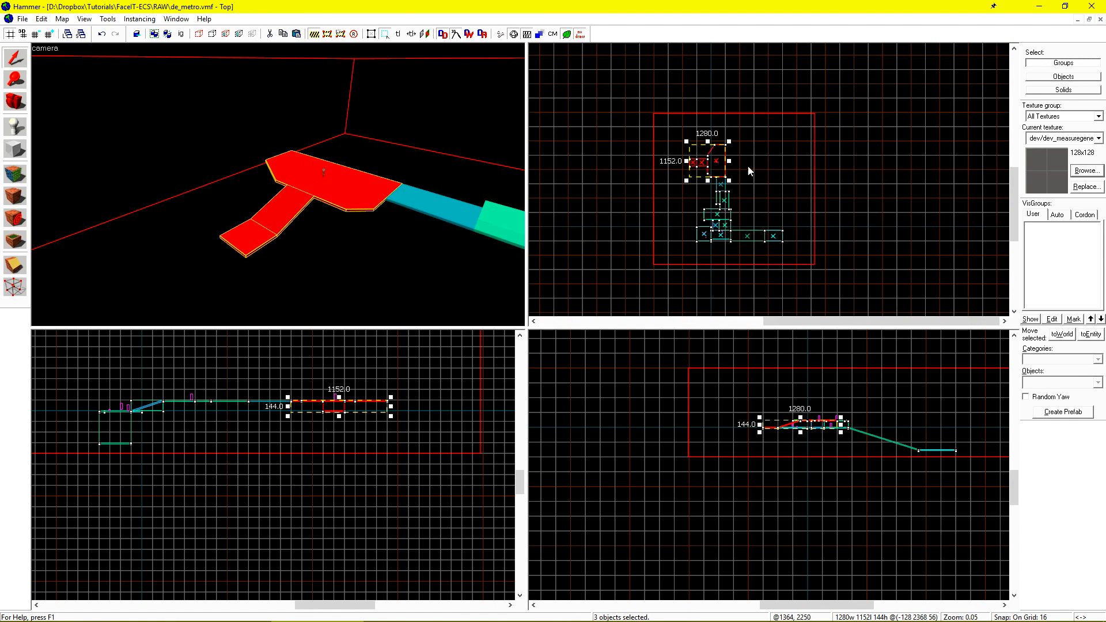
key(shift+v)
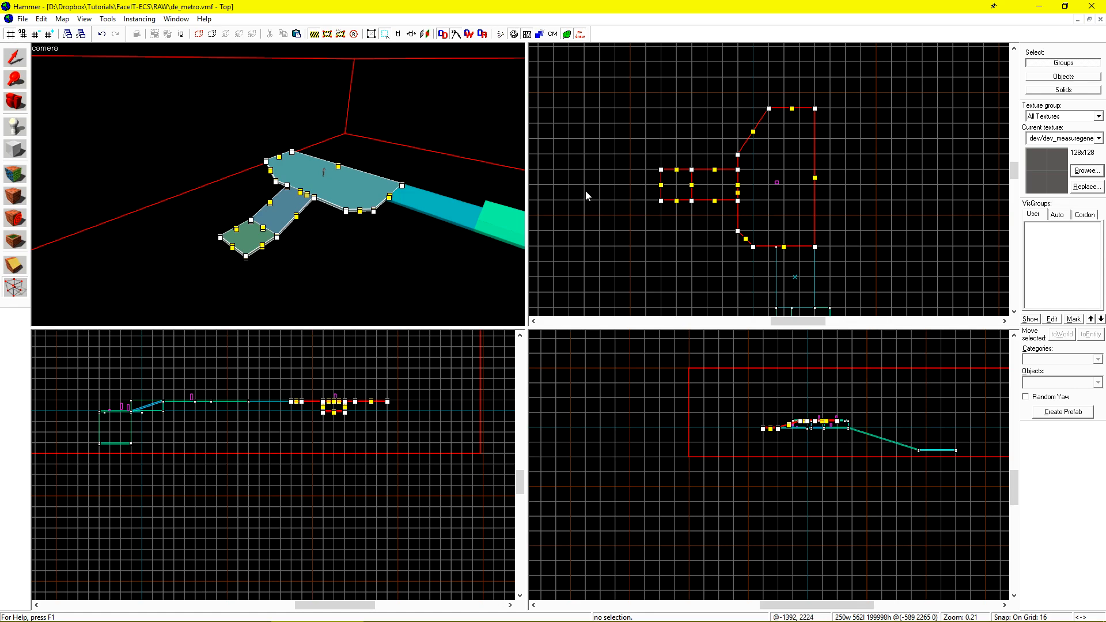
ctrl+click(487, 198)
scroll(666, 89, down, 3)
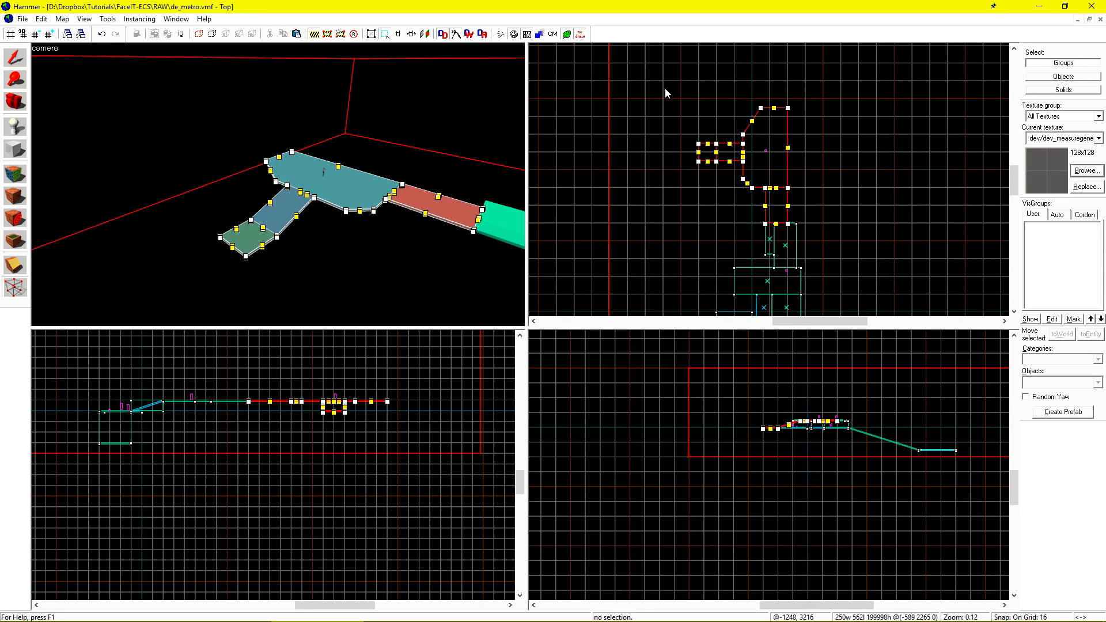
drag(845, 196, 845, 195)
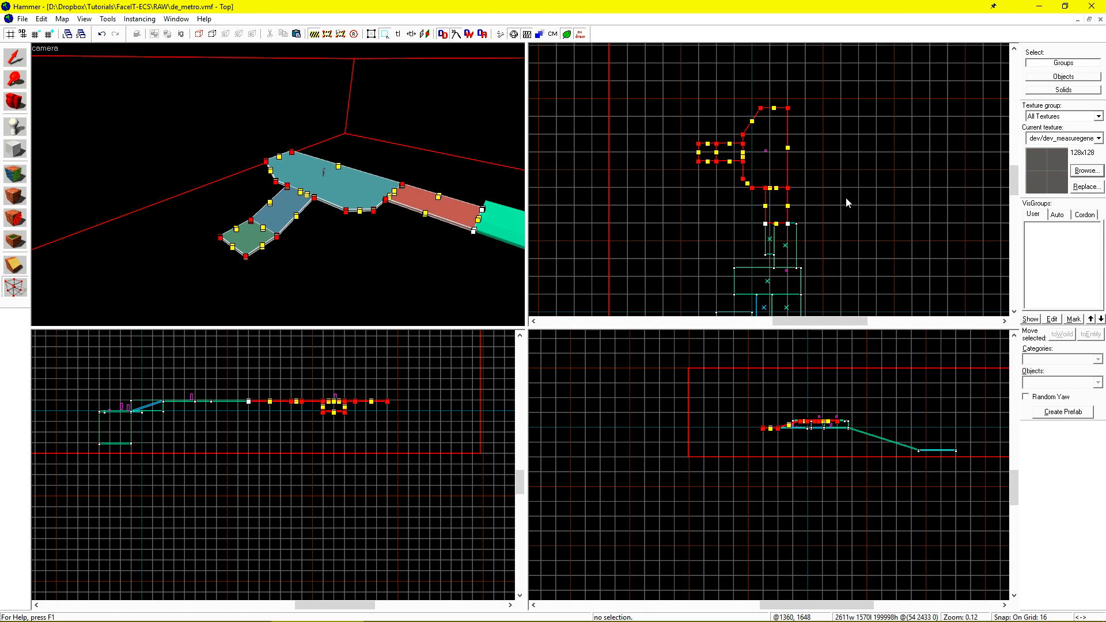
scroll(789, 196, up, 4)
key(Down)
key(Down)
key(Down)
key(Down)
key(Down)
key(Down)
key(Down)
key(Down)
key(Down)
key(Down)
key(Down)
key(Down)
key(Down)
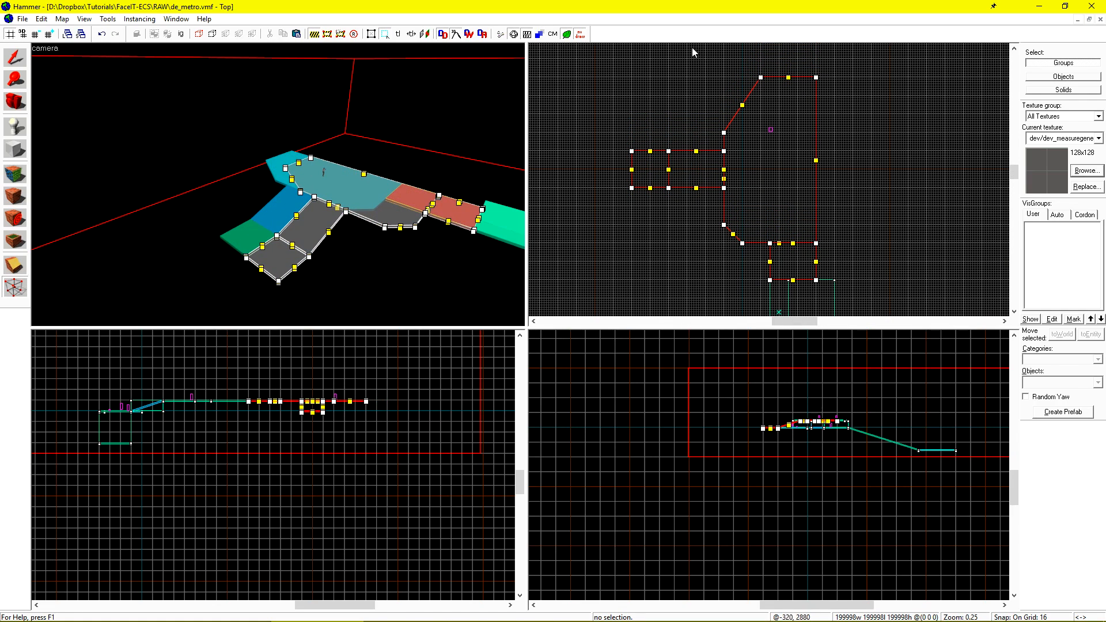
Reduce the angled floor section by moving its side vertices and attached ramp inward, and reposition the spawn entity on it
drag(597, 61, 746, 270)
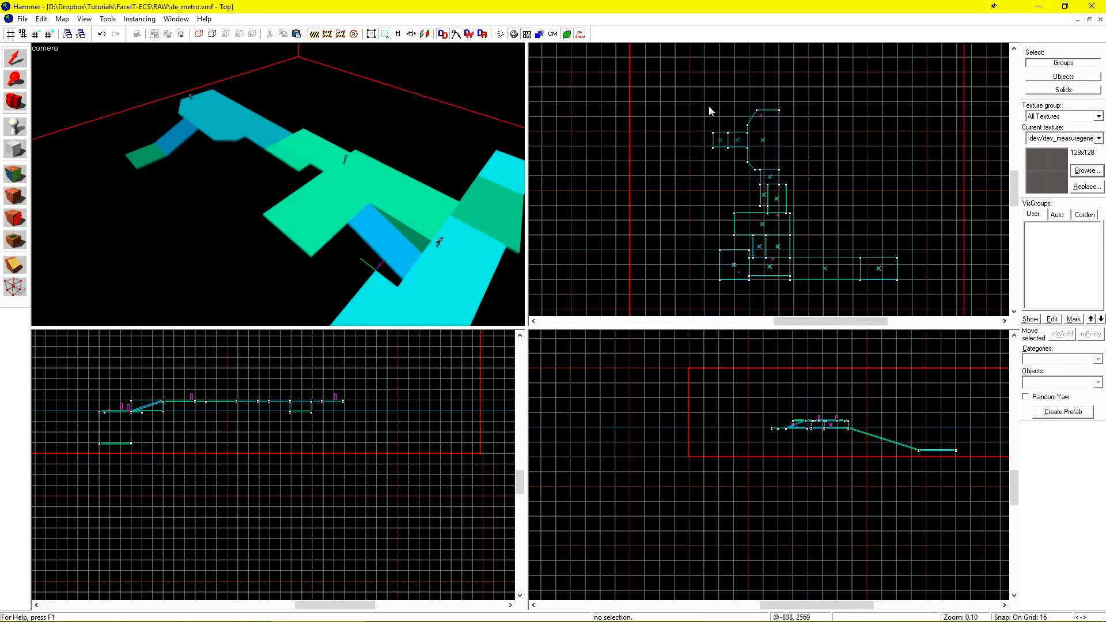
scroll(780, 119, down, 5)
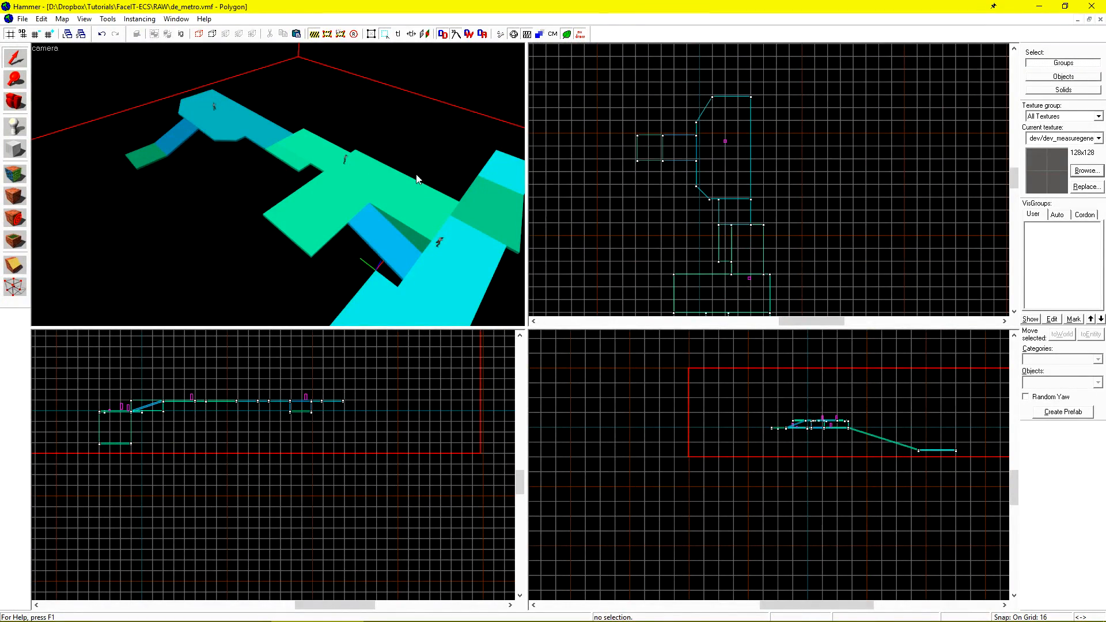
key(d)
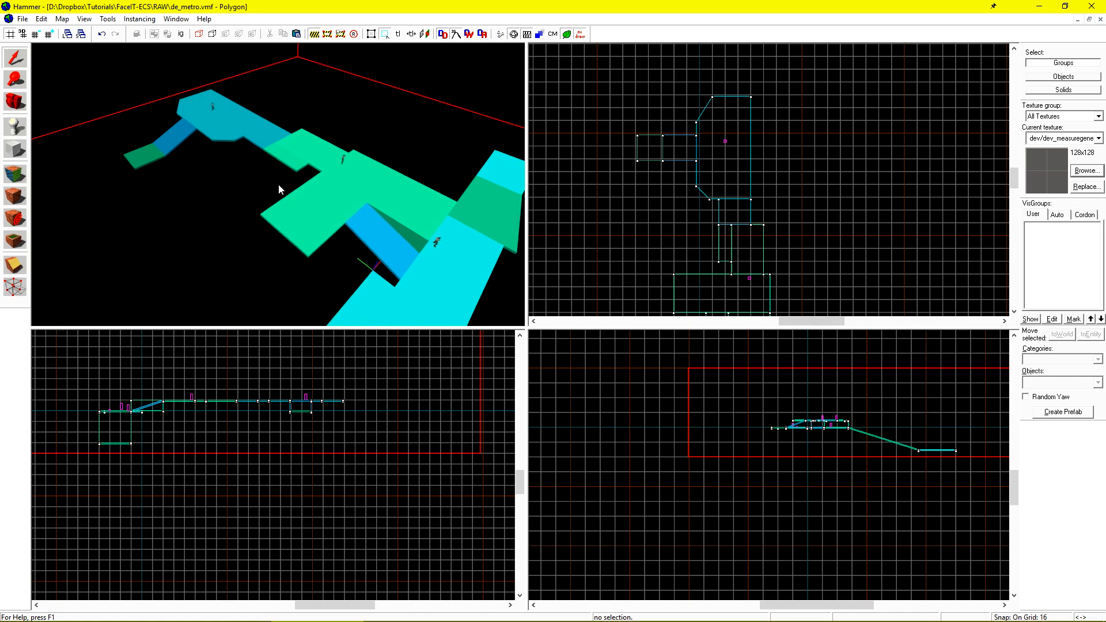
key(d)
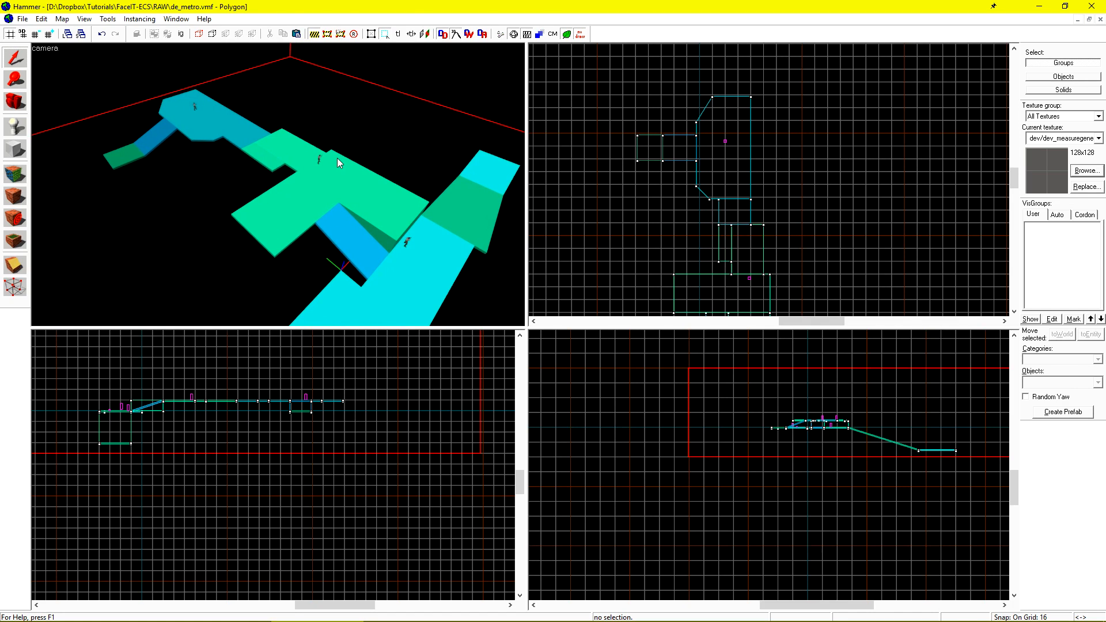
Compile the map with the "Full compile - HDR only" configuration and switch to Counter-Strike: Global Offensive
click(500, 34)
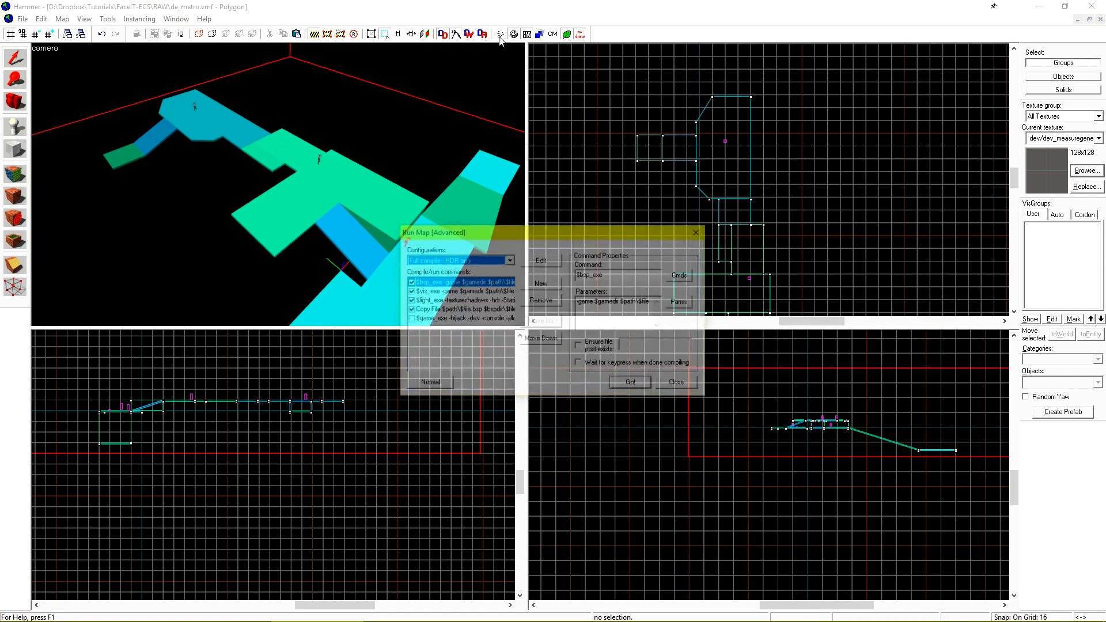
click(632, 384)
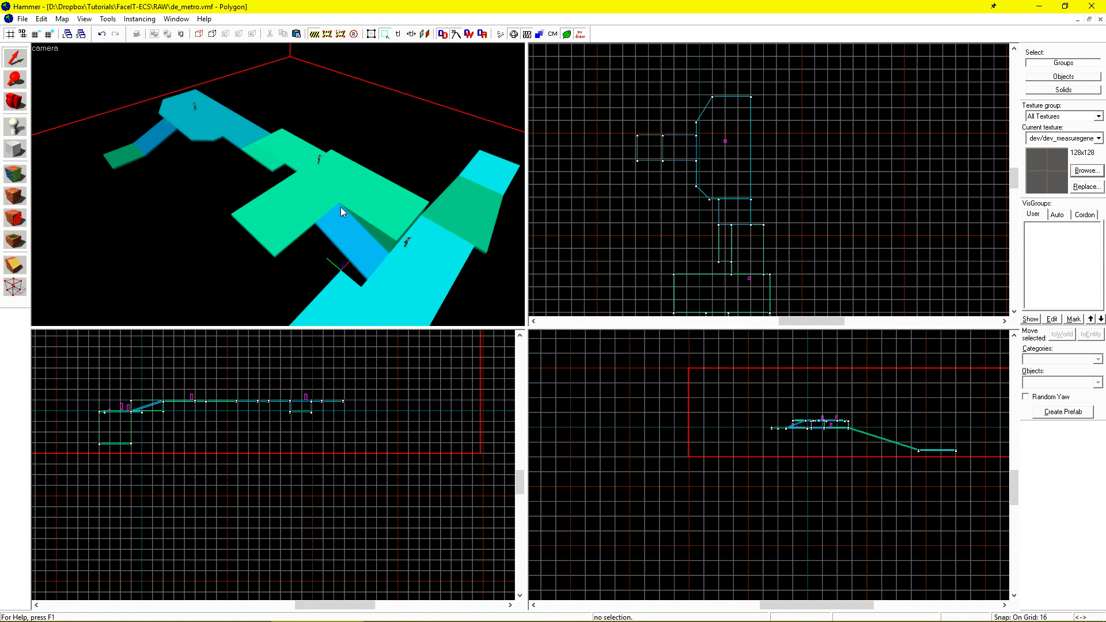
mouse_move(496, 619)
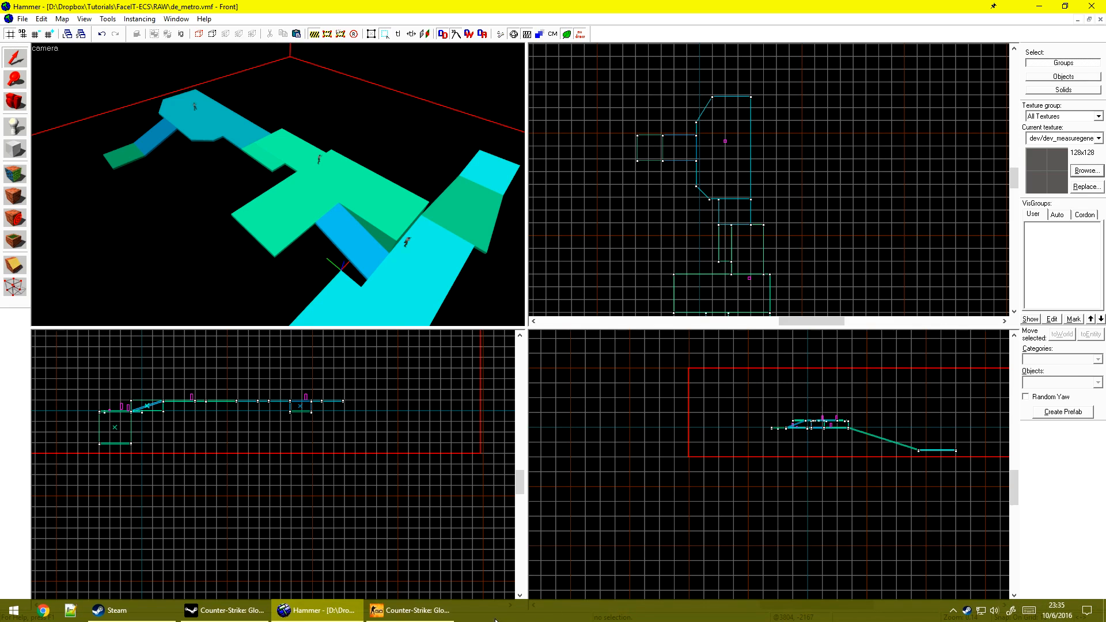
click(429, 614)
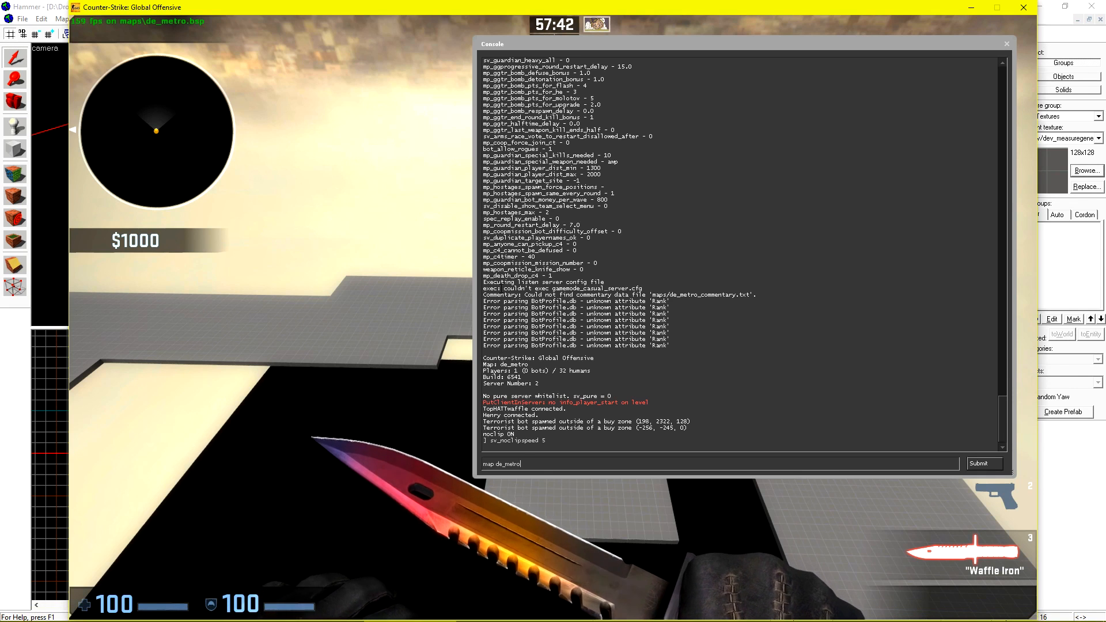
Reload the map with the console command "map de_metro" and join the Terrorists
key(Return)
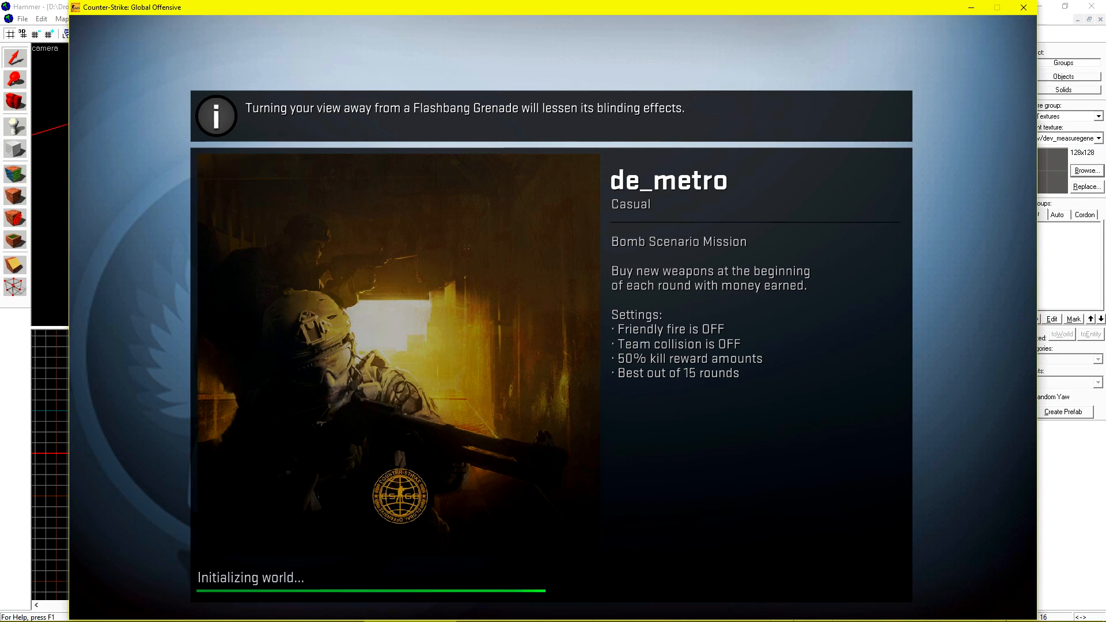
click(734, 419)
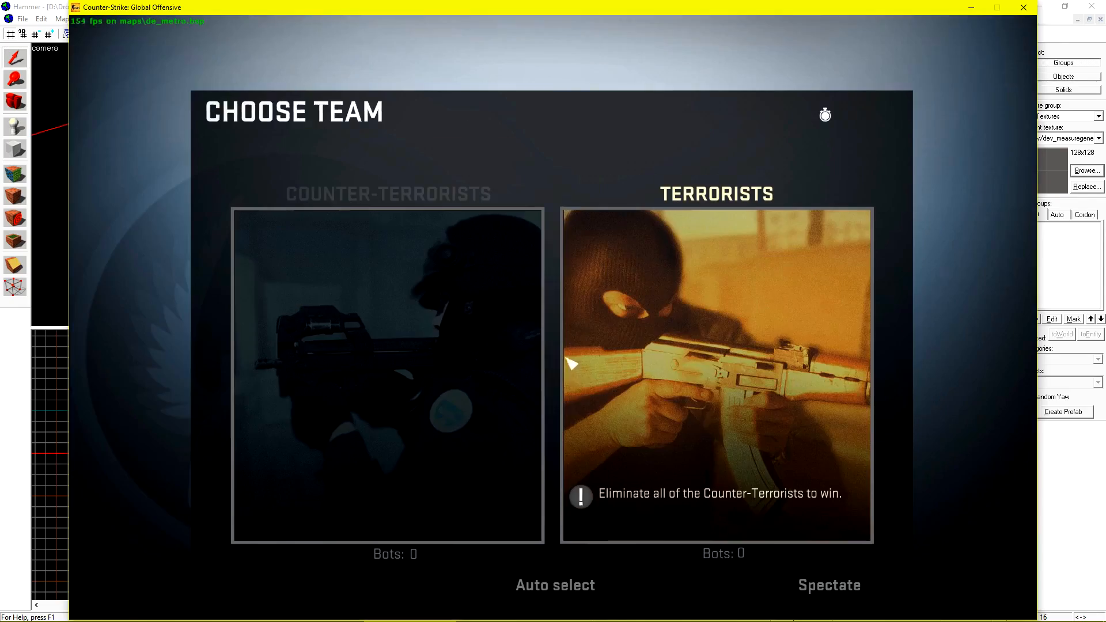
click(732, 373)
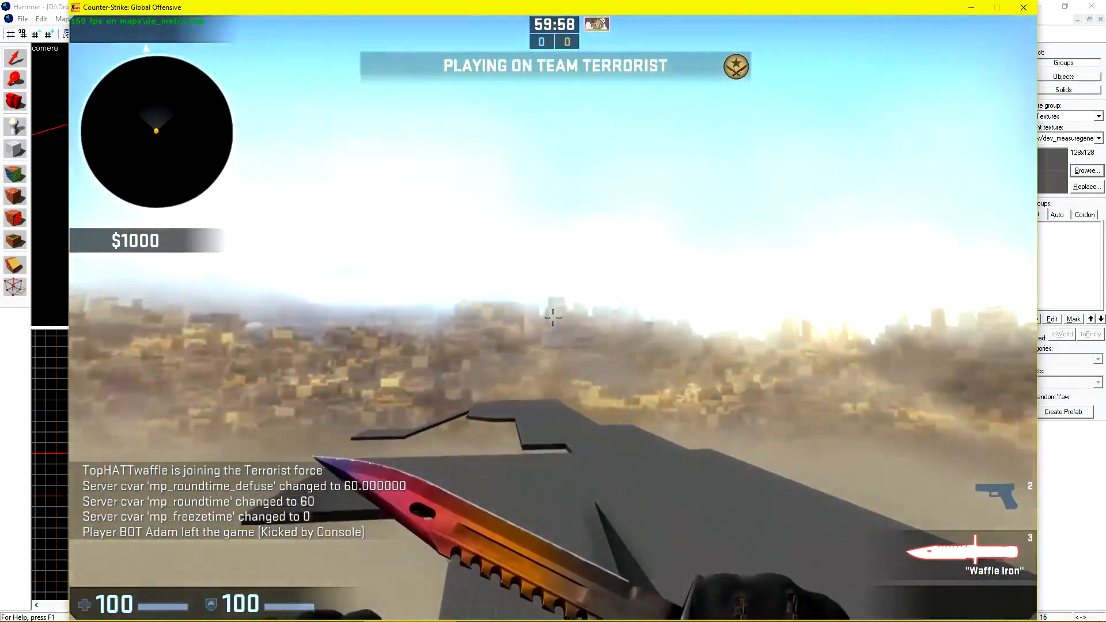
Walk through the recompiled layout and check the size of the shortened corridor and reduced floor section
key(q)
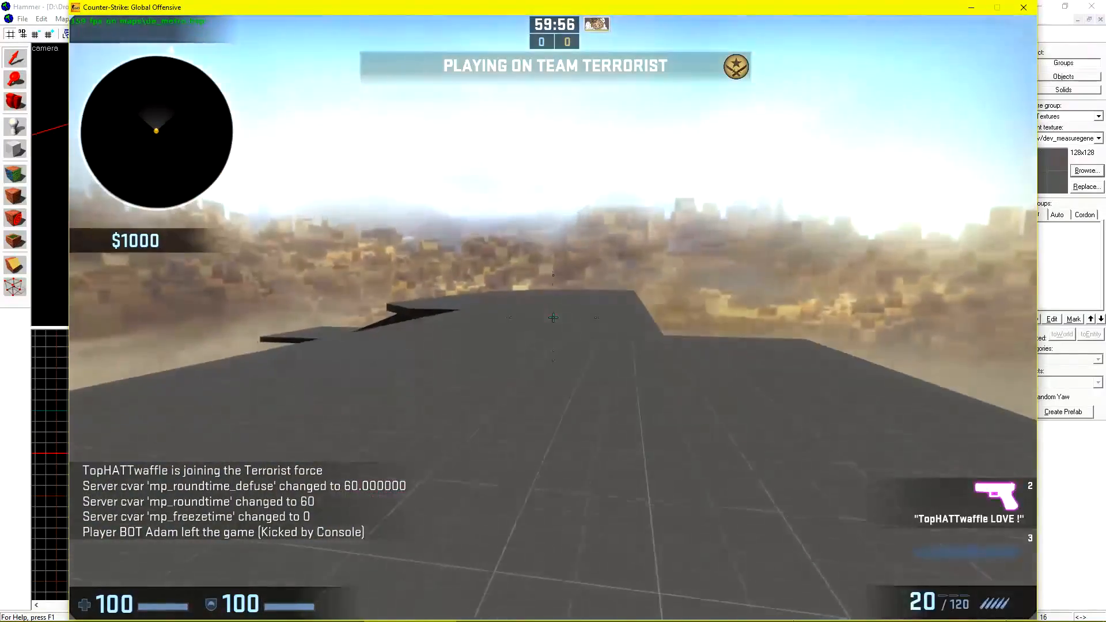
key(q)
key(w)
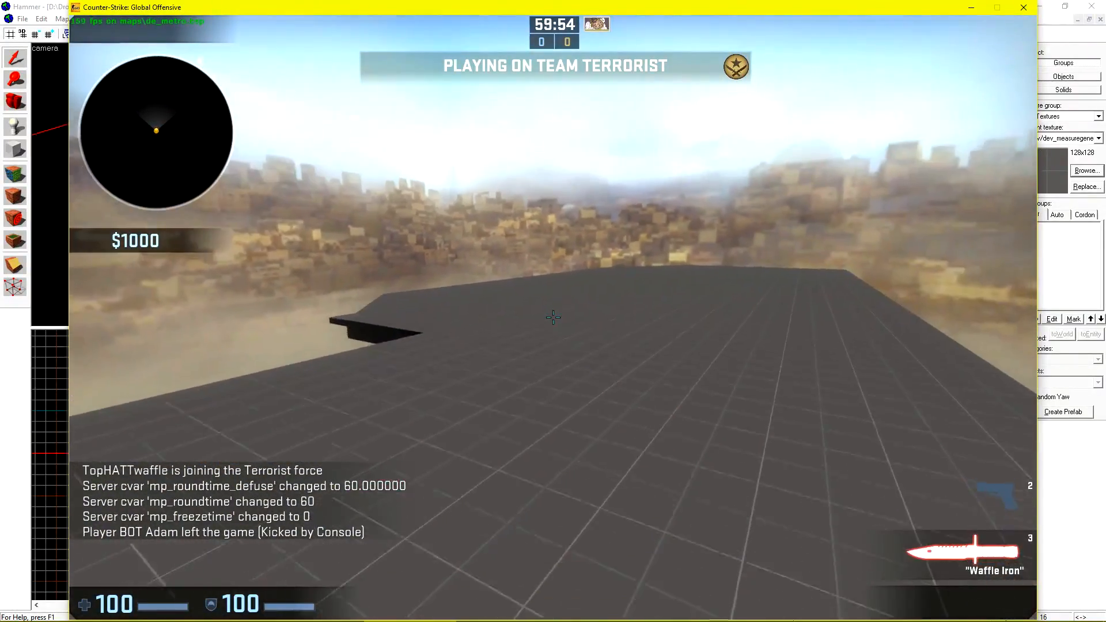
key(a)
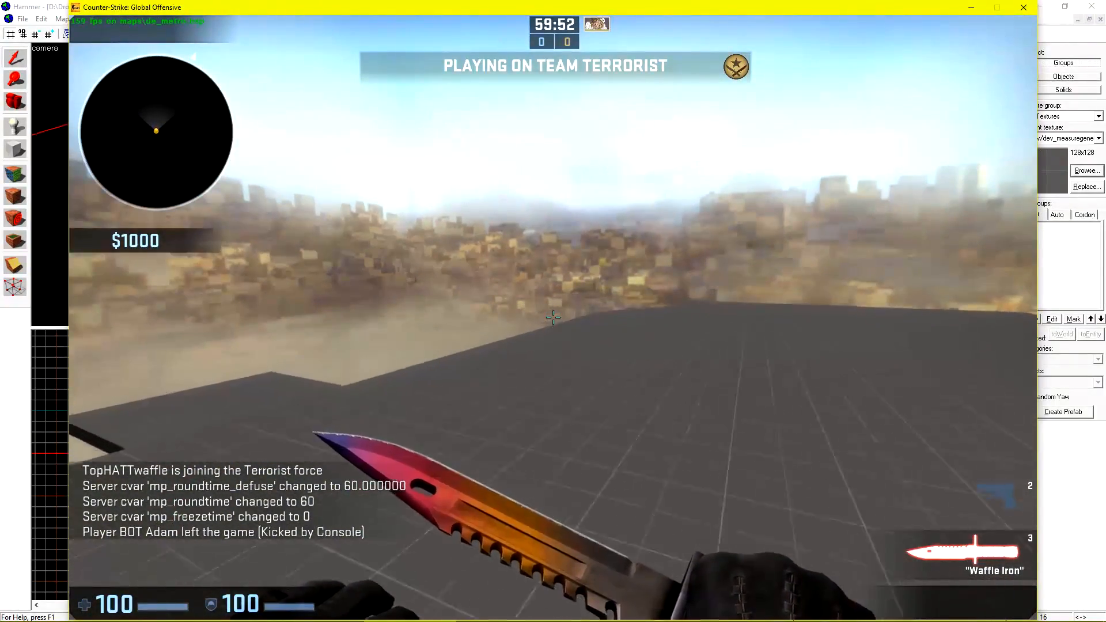
click(553, 318)
key(w)
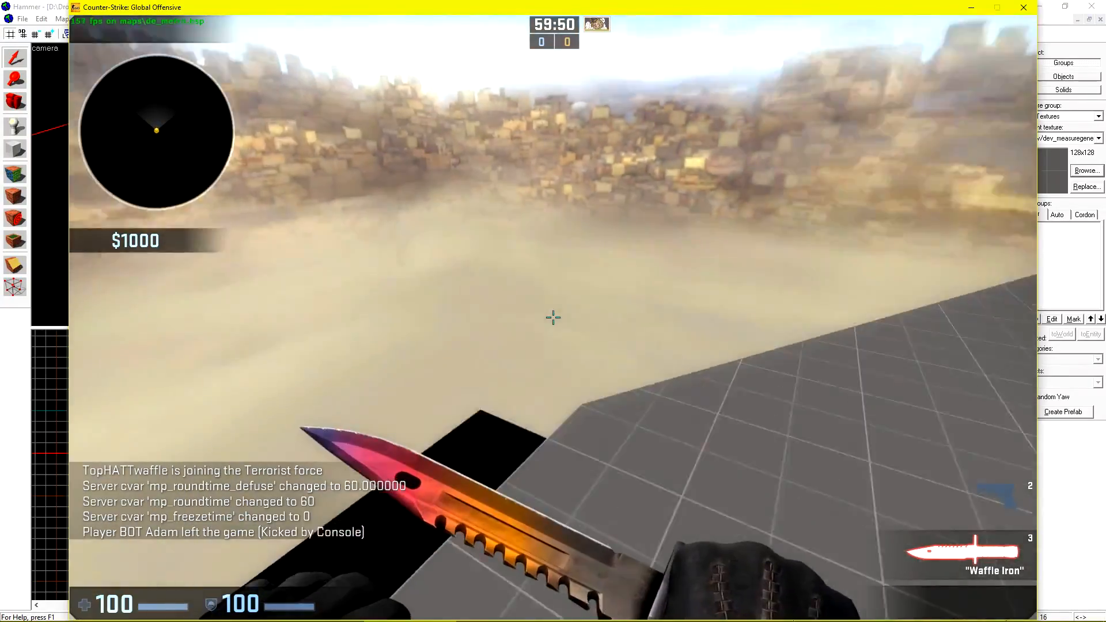
key(w)
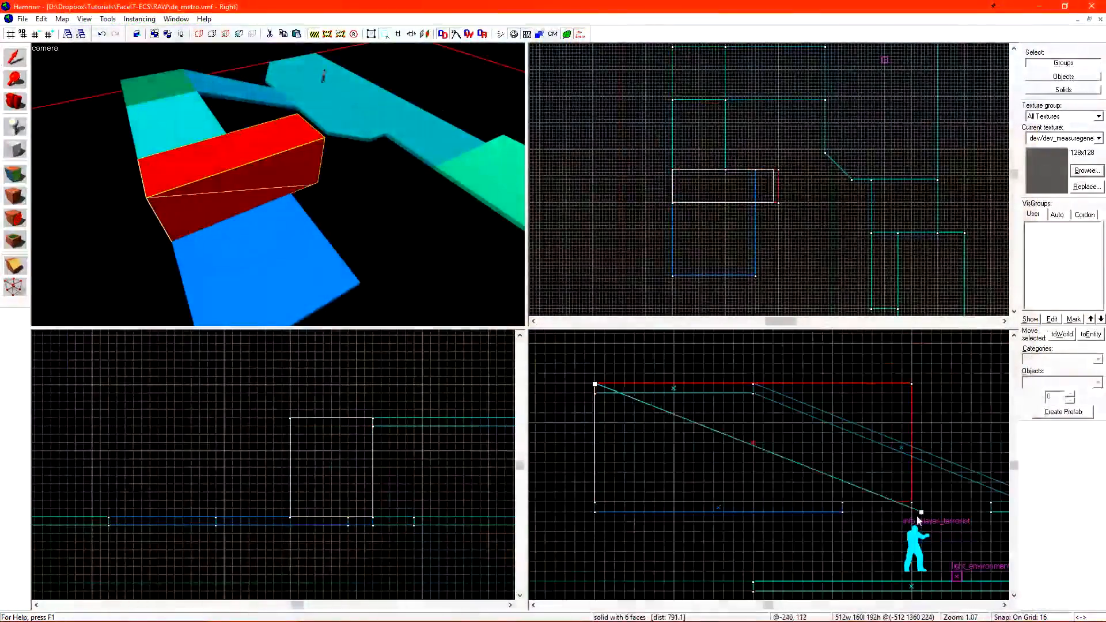
key(shift+v)
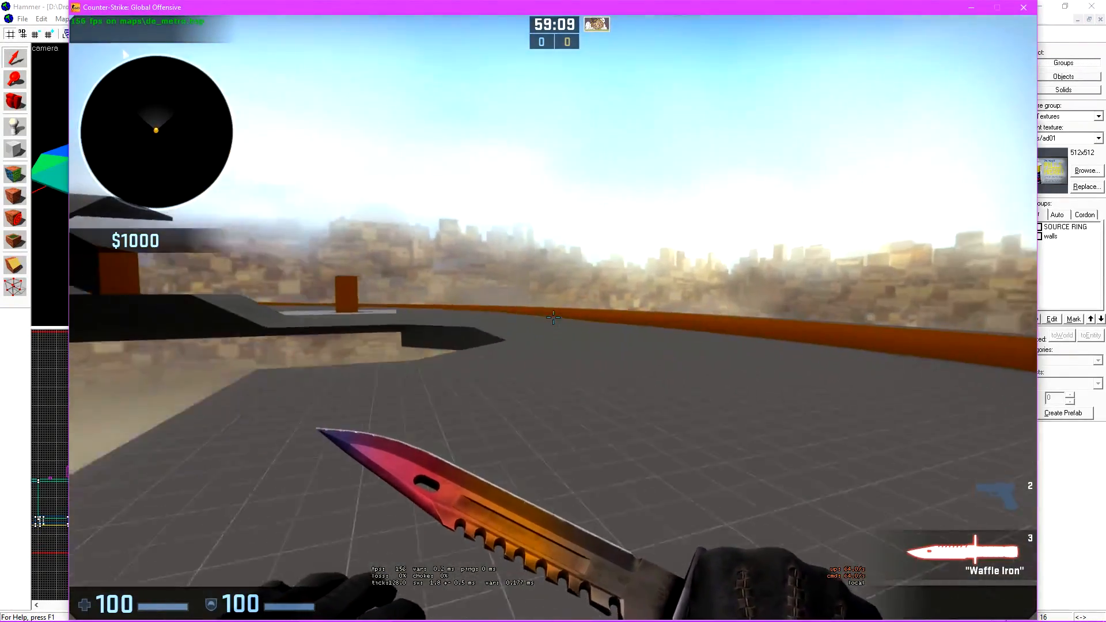
Walk around the expanded layout in the game and inspect the orange walls, cover blocks and ramps
key(w)
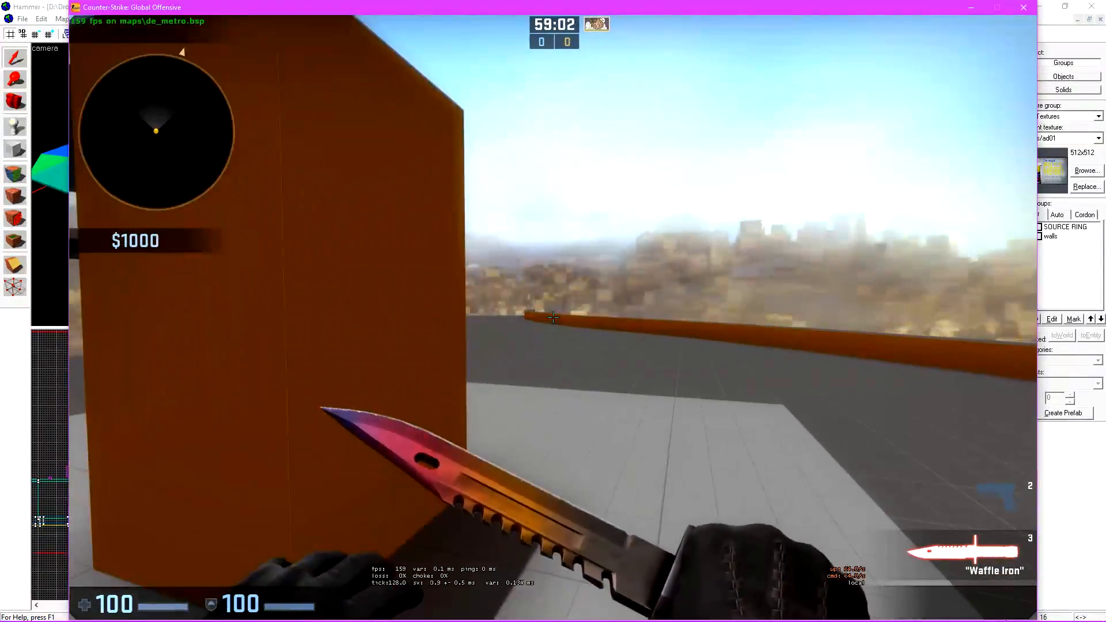
key(w)
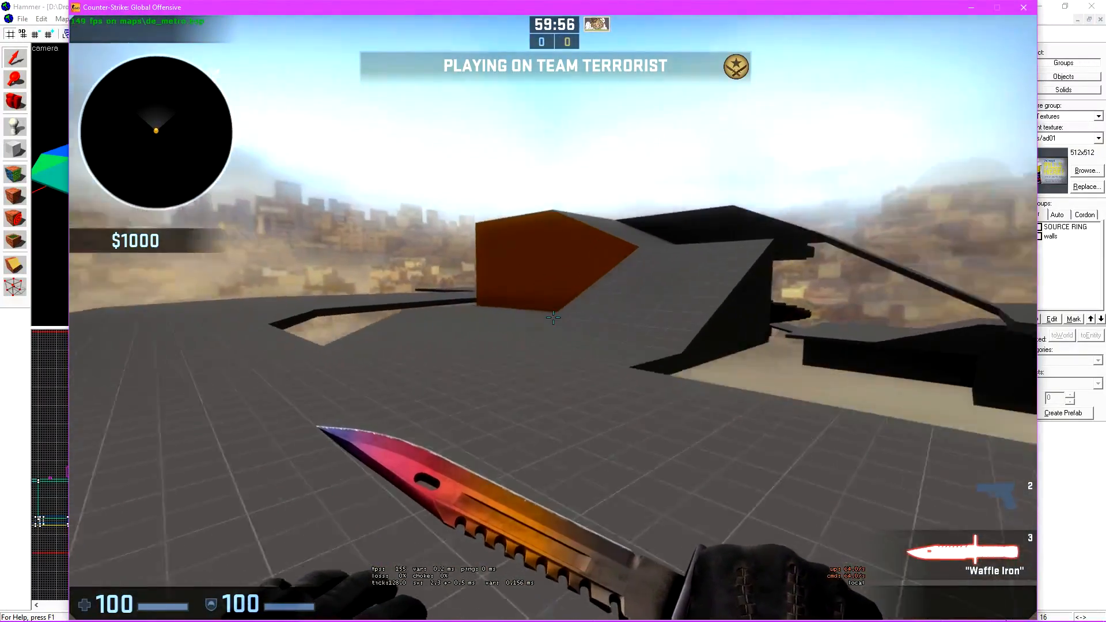
Walk the rescaled layout on the Terrorist and Counter-Terrorist sides, checking the floor areas, openings and walls
key(w)
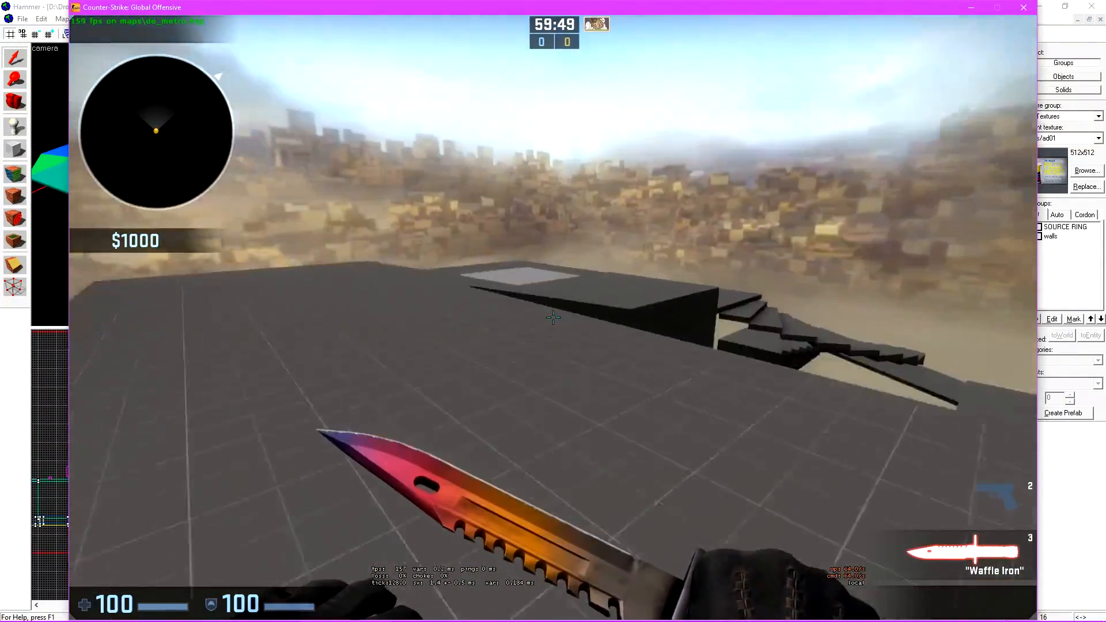
key(w)
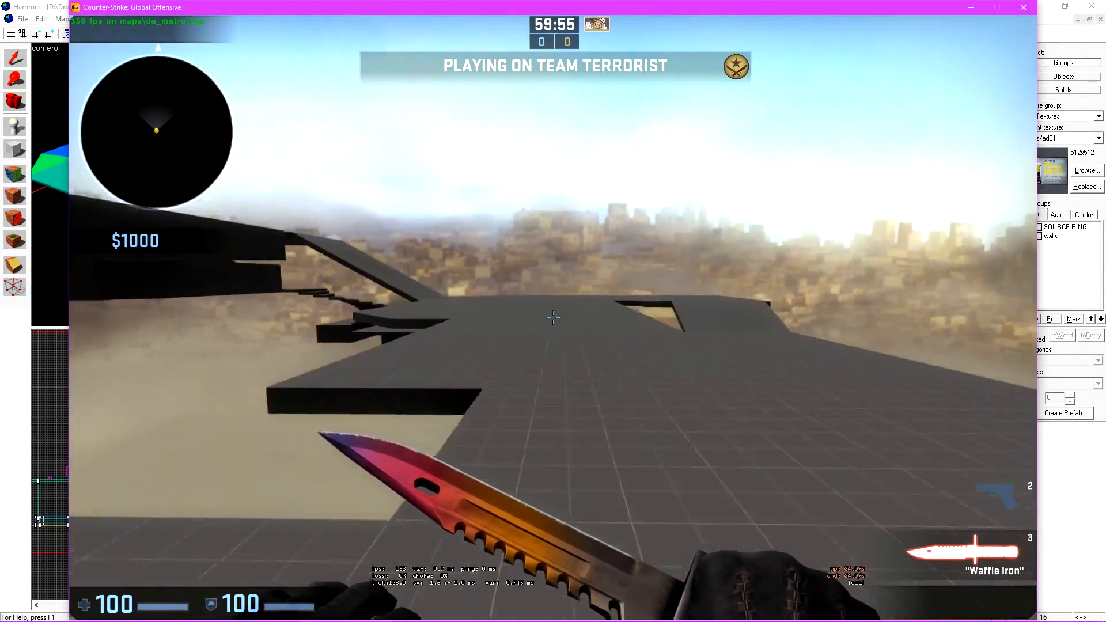
key(w)
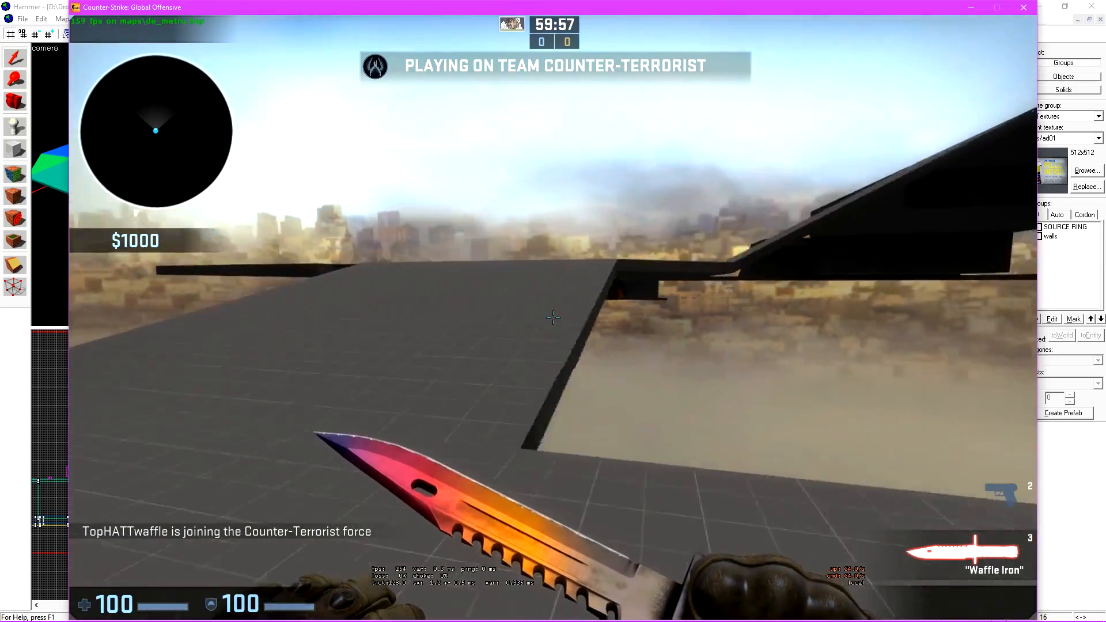
key(w)
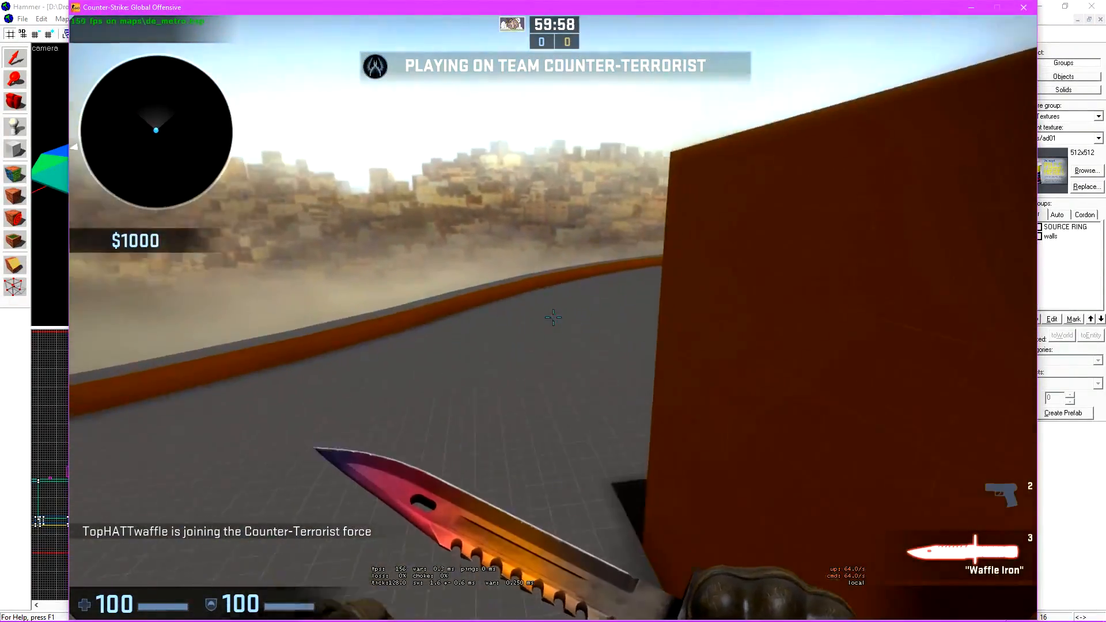
key(w)
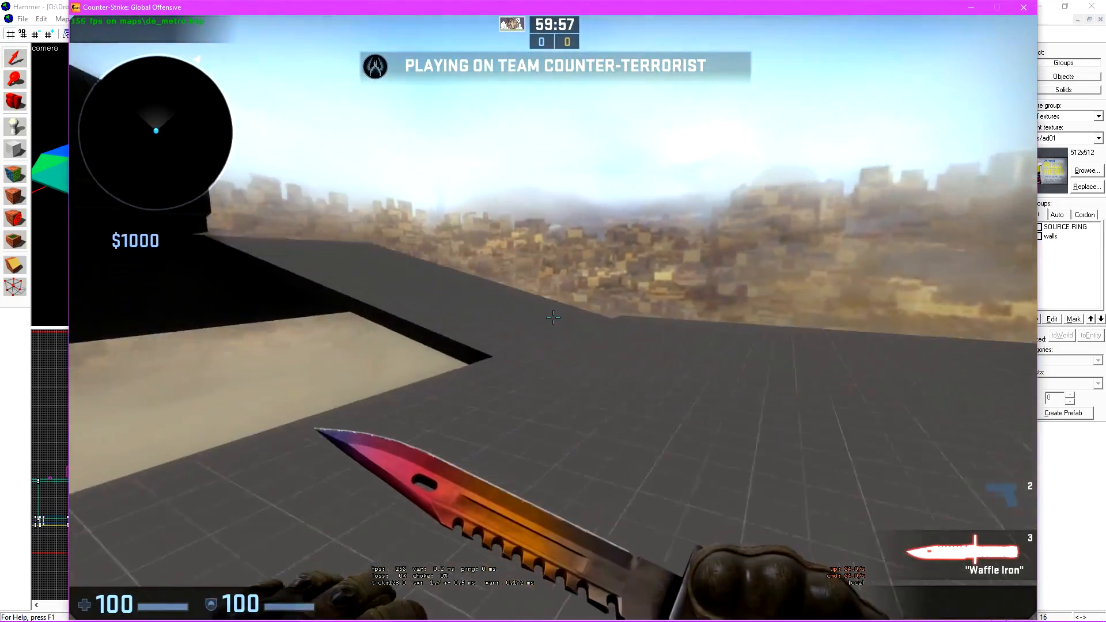
key(w)
key(2)
key(3)
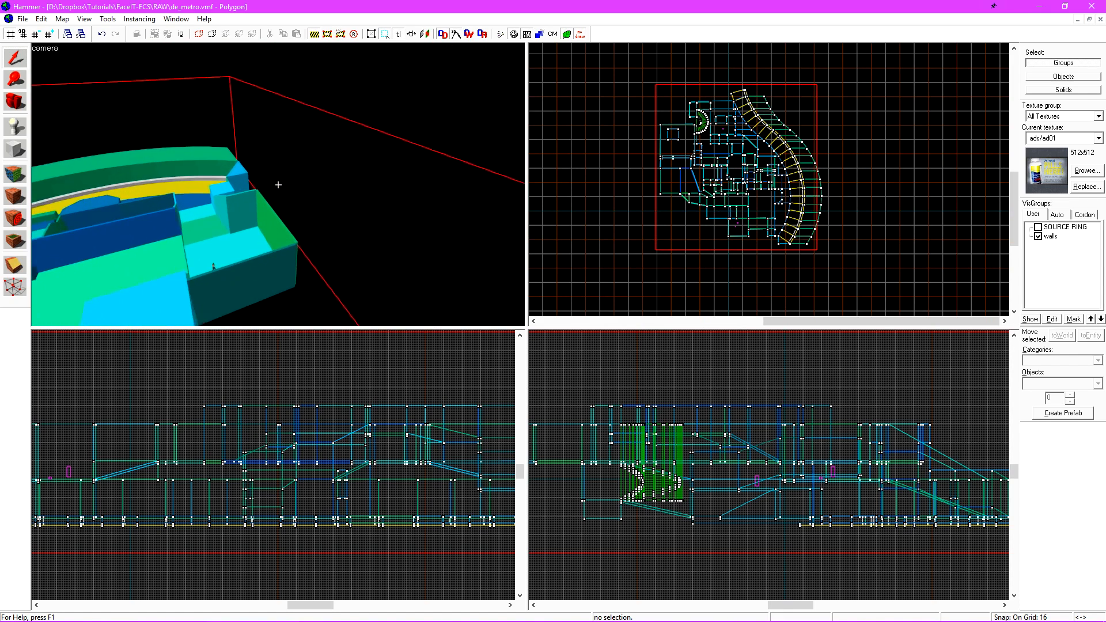
In Hammer, move the info_player_terrorist entity near the west wall of its area, at about 160, -496, and rotate it
click(285, 151)
scroll(727, 226, up, 20)
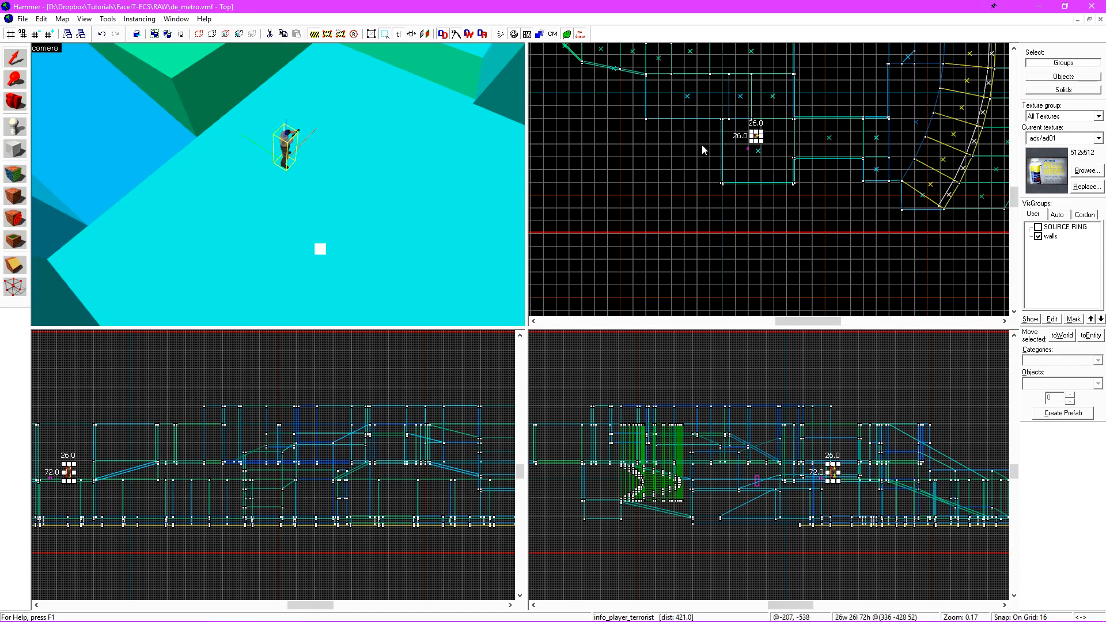
drag(767, 131, 558, 178)
scroll(599, 167, down, 6)
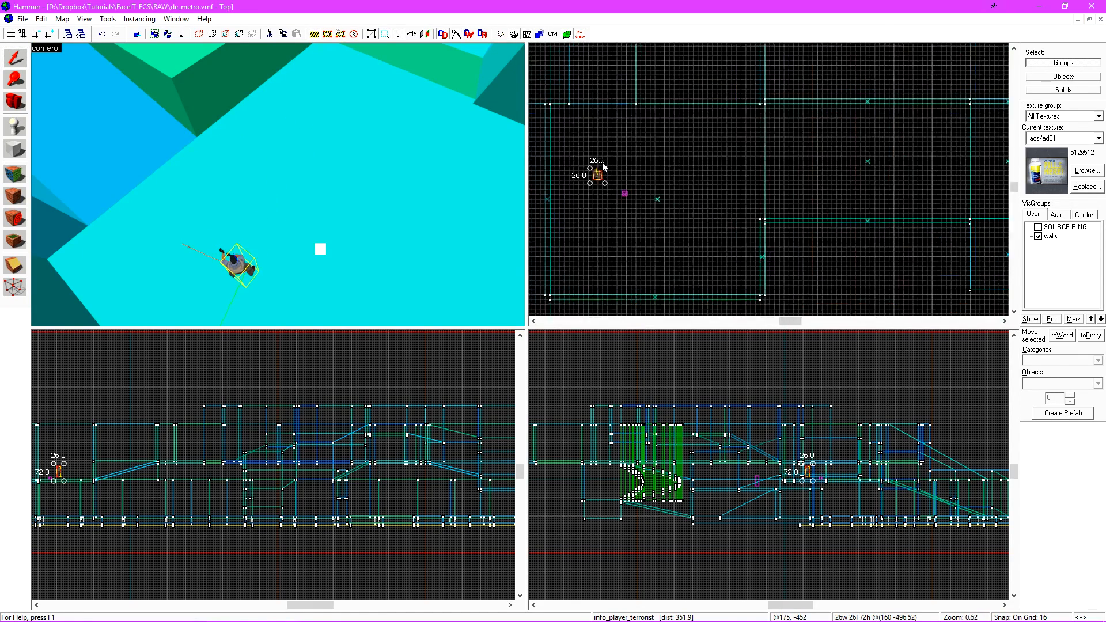
scroll(603, 161, up, 3)
click(594, 186)
drag(604, 178, 609, 181)
Duplicate the info_player_terrorist entity into a shallow arc of five spaced spawn points
scroll(627, 191, down, 6)
scroll(627, 195, up, 5)
scroll(627, 195, up, 1)
mouse_move(643, 196)
shift+mouse_down()
mouse_move(669, 230)
mouse_move(779, 231)
mouse_move(822, 229)
mouse_move(828, 196)
shift+mouse_up()
Duplicate the info_player_counterterrorist entity westward into five spaced spawn points, curving the last ones southward
key(z)
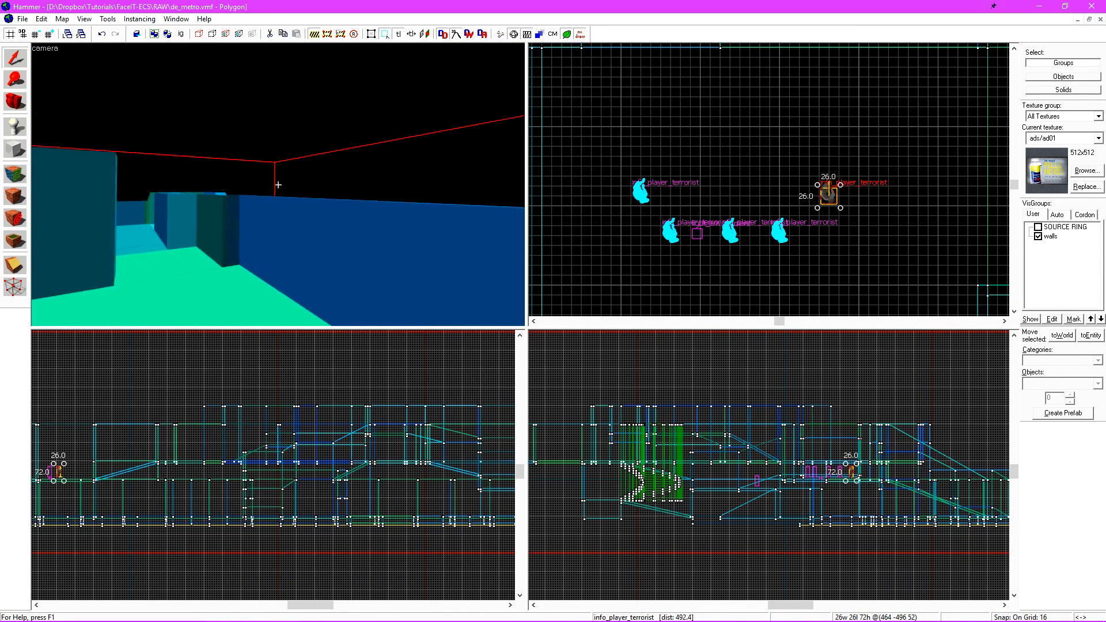
key(w)
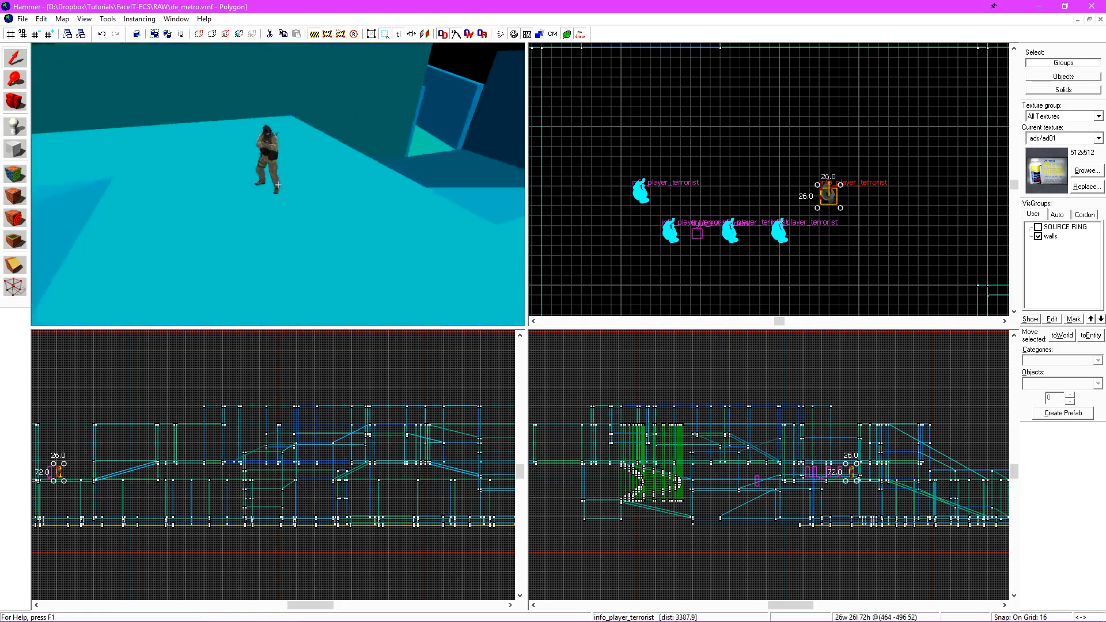
key(z)
click(249, 218)
scroll(825, 178, down, 12)
scroll(826, 177, down, 2)
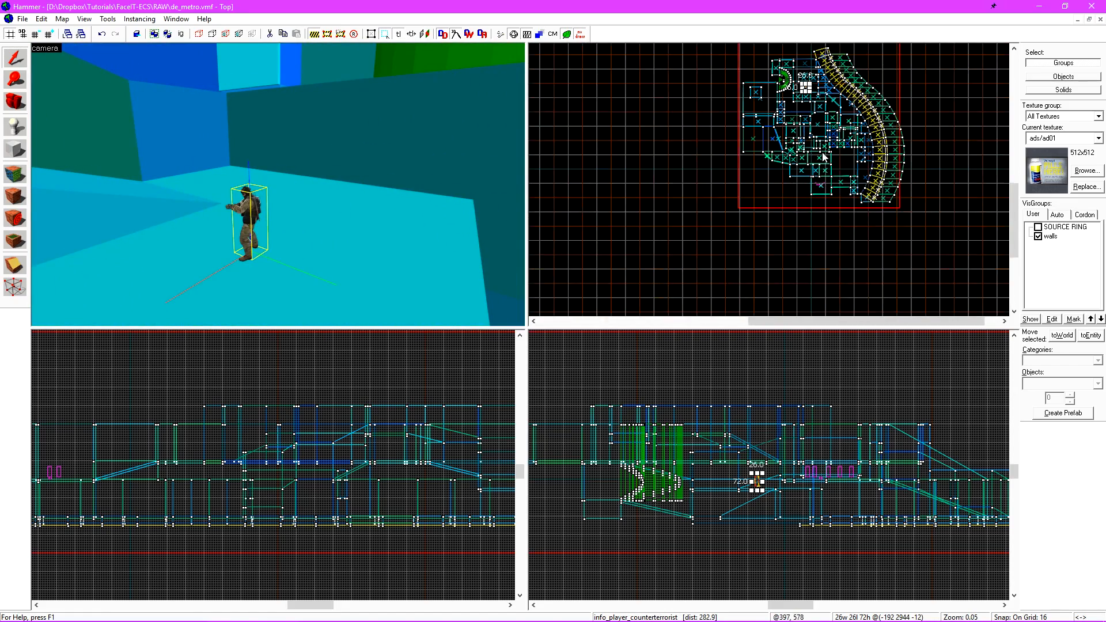
scroll(826, 178, up, 10)
mouse_move(825, 181)
mouse_down()
mouse_move(739, 171)
mouse_move(762, 160)
mouse_move(768, 172)
mouse_move(839, 165)
mouse_move(692, 187)
mouse_up()
click(754, 163)
scroll(757, 162, up, 4)
shift+drag(694, 188, 657, 234)
click(684, 126)
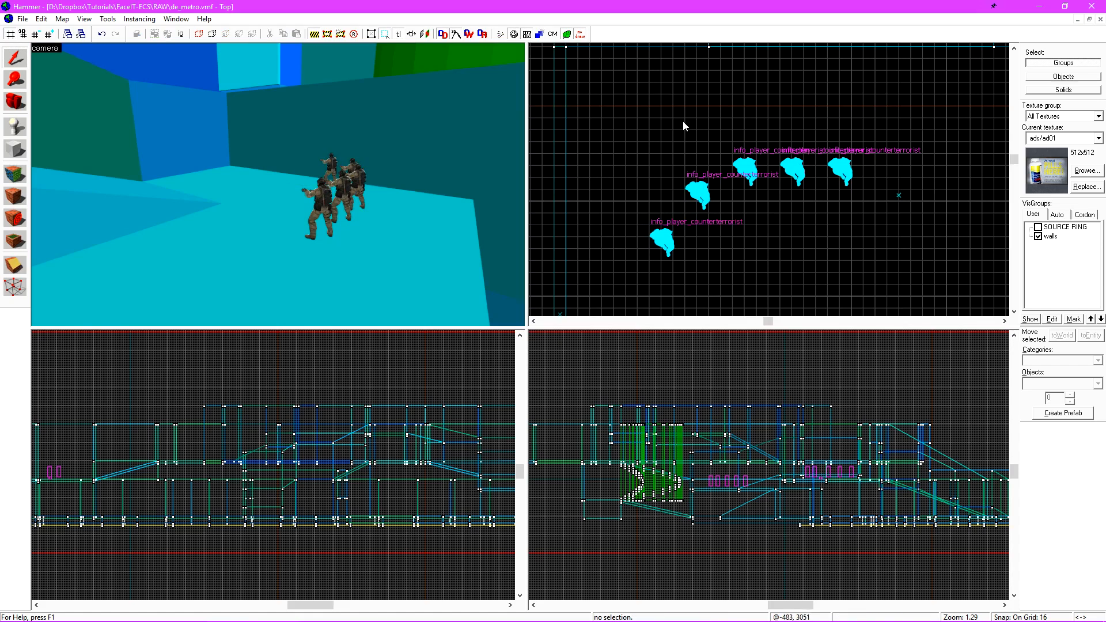
Filter the texture browser by "TRIGGER" and make tools/toolstrigger the current texture
key(z)
key(s)
key(w)
key(s)
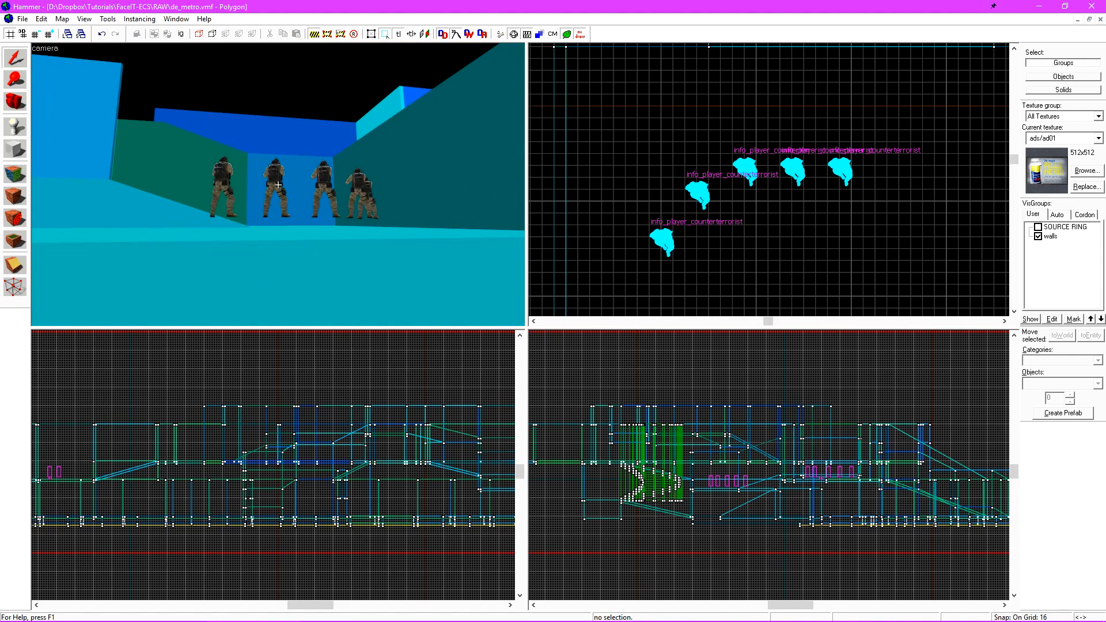
scroll(735, 138, down, 5)
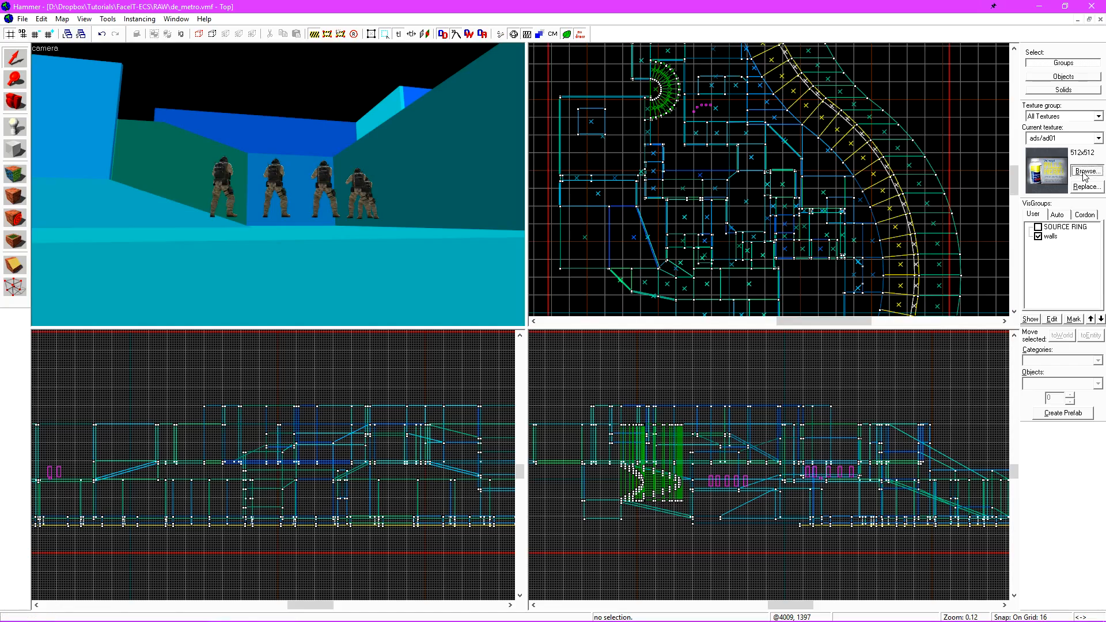
click(1085, 172)
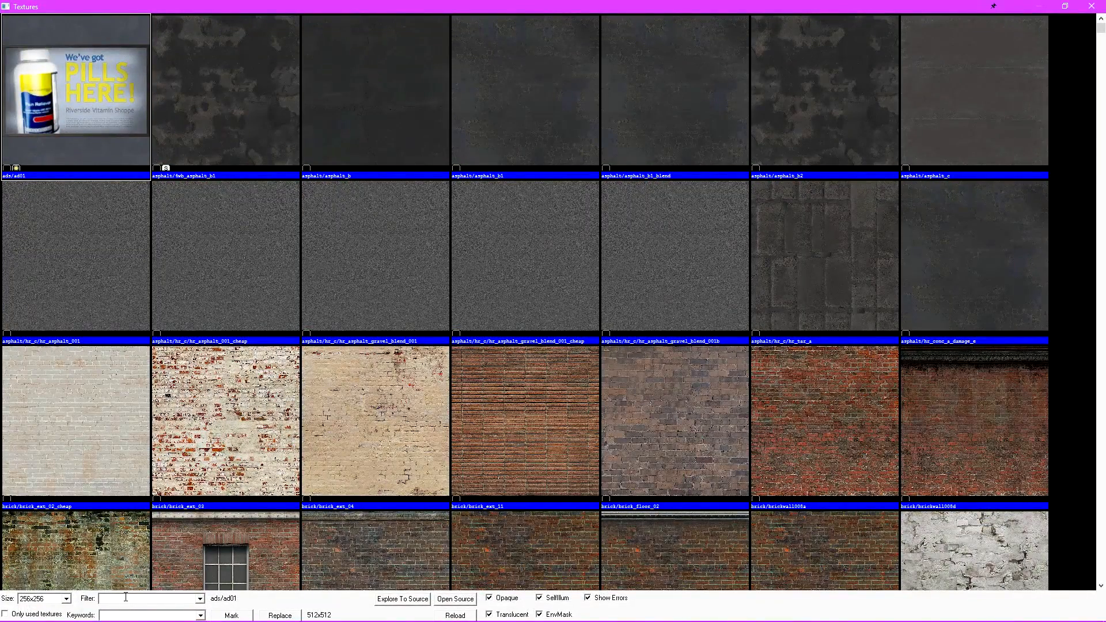
text(TRIGGER)
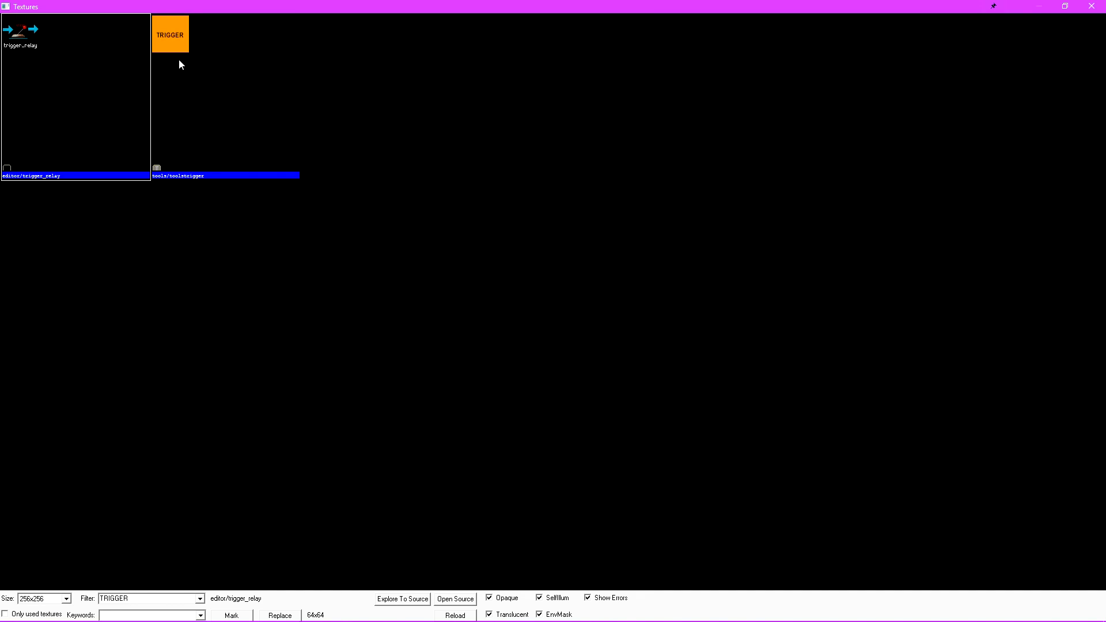
double_click(199, 84)
Fly the camera to the canopy-covered platform and set the camera view to 3D Textured
key(s)
key(w)
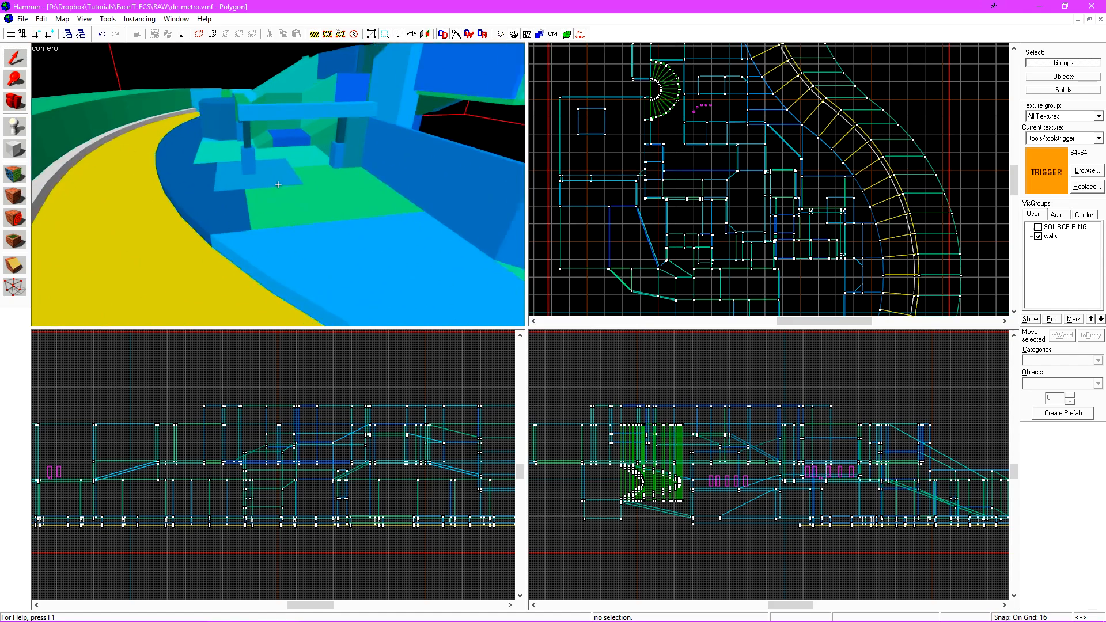
key(w)
key(z)
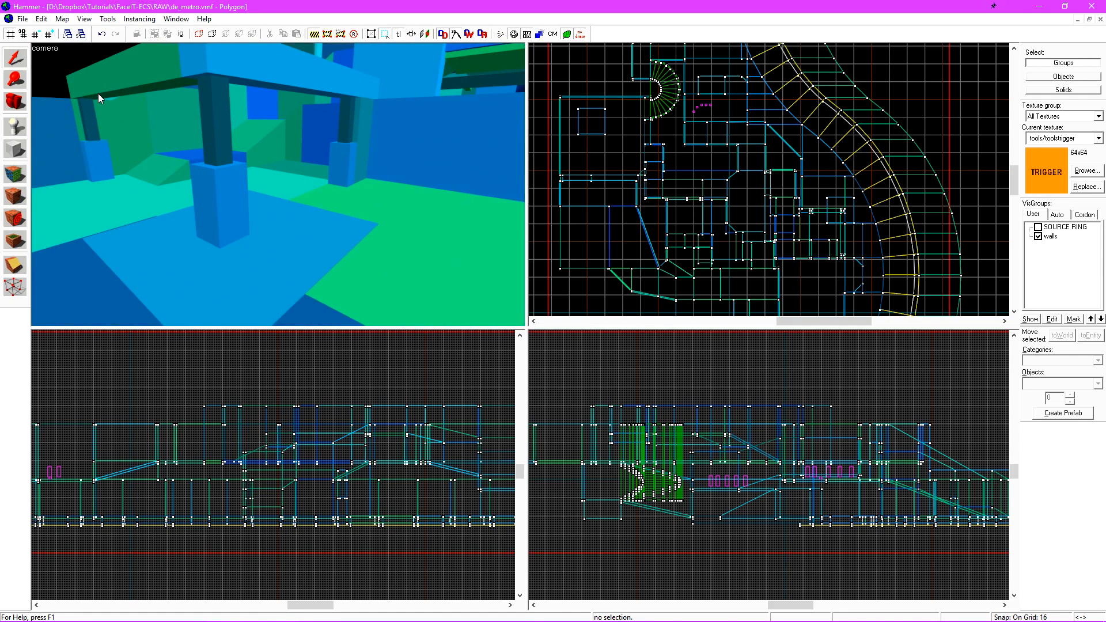
click(45, 48)
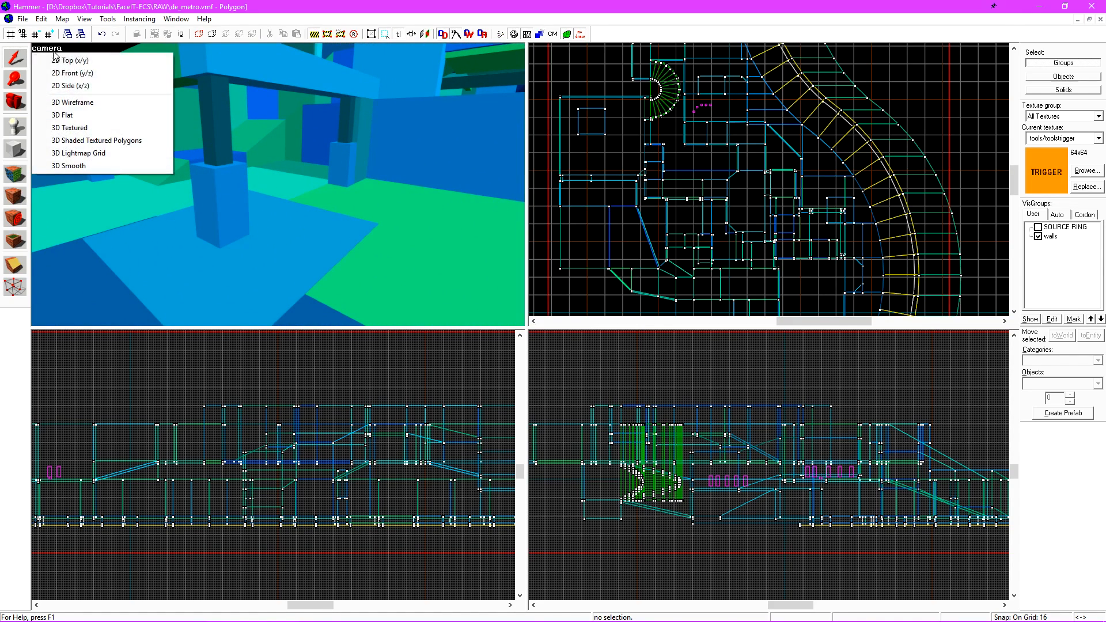
click(84, 127)
Create a trigger-textured block 384 × 368 × 280 units around the raised platform, reaching down to its floor
scroll(700, 100, up, 10)
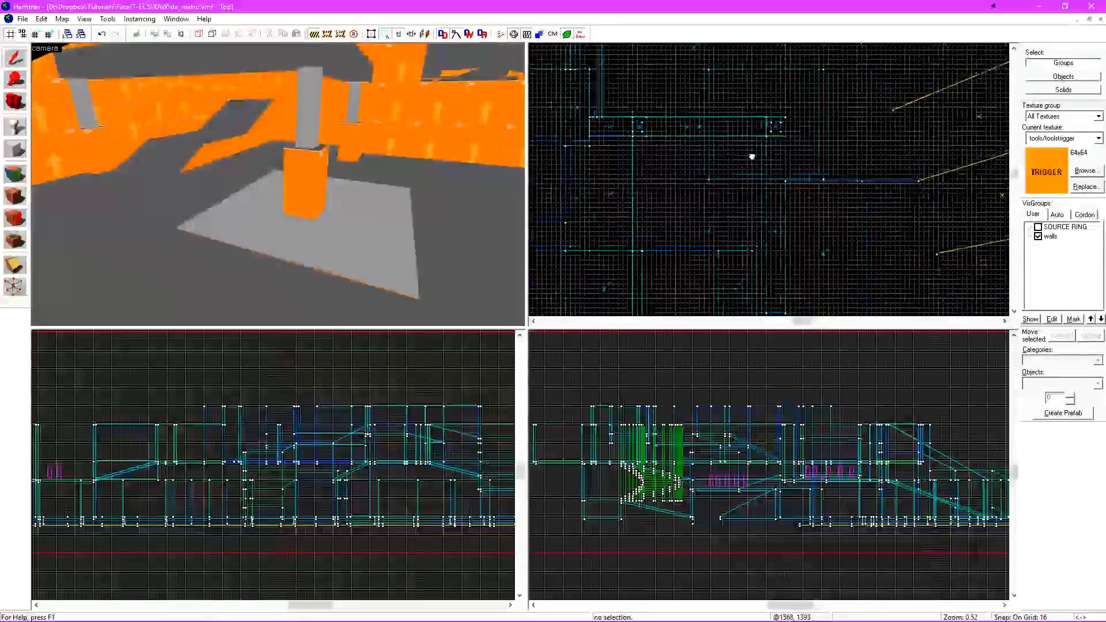
key(shift+b)
drag(659, 77, 776, 219)
scroll(649, 77, down, 7)
scroll(761, 162, up, 4)
scroll(319, 504, up, 4)
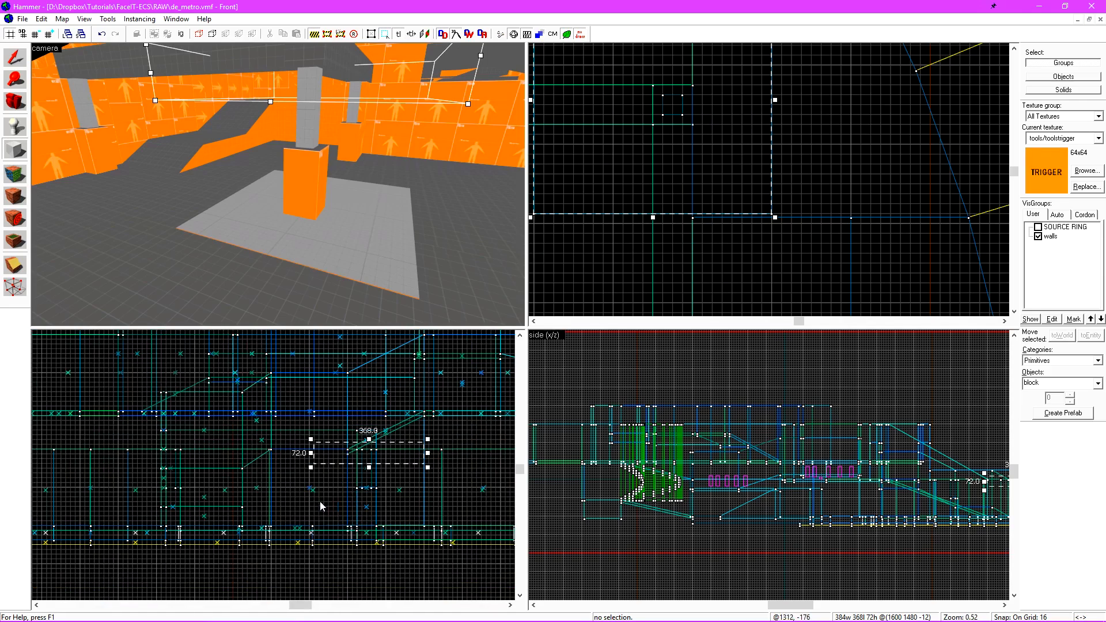
drag(369, 468, 339, 504)
scroll(338, 532, up, 8)
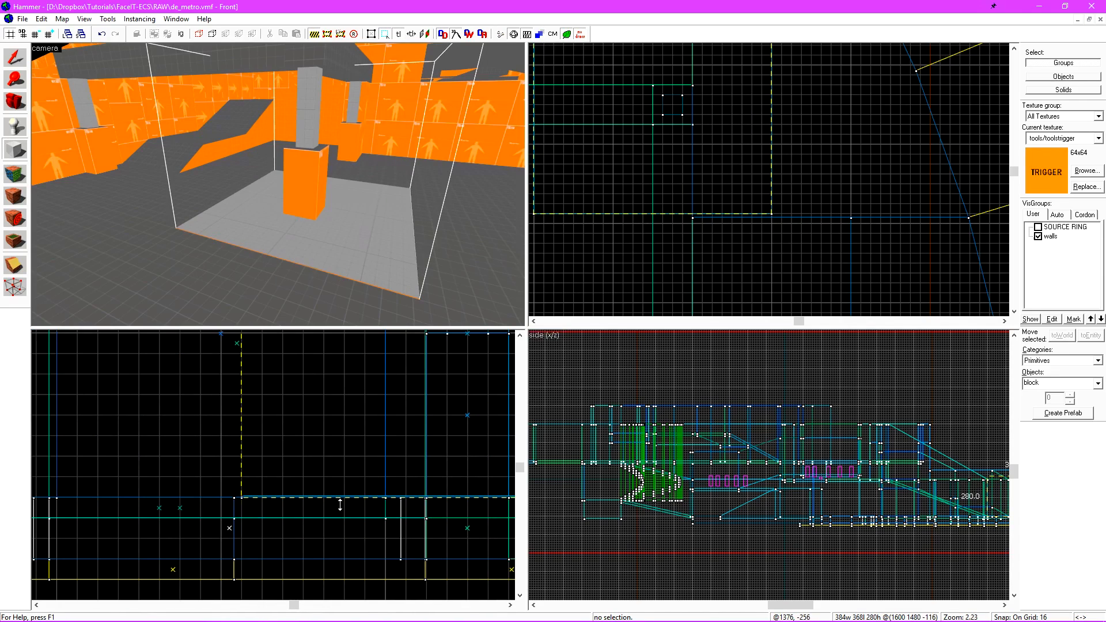
key(Return)
Tie the trigger block to an entity and set its class to func_bomb_target
key(z)
key(s)
key(d)
key(z)
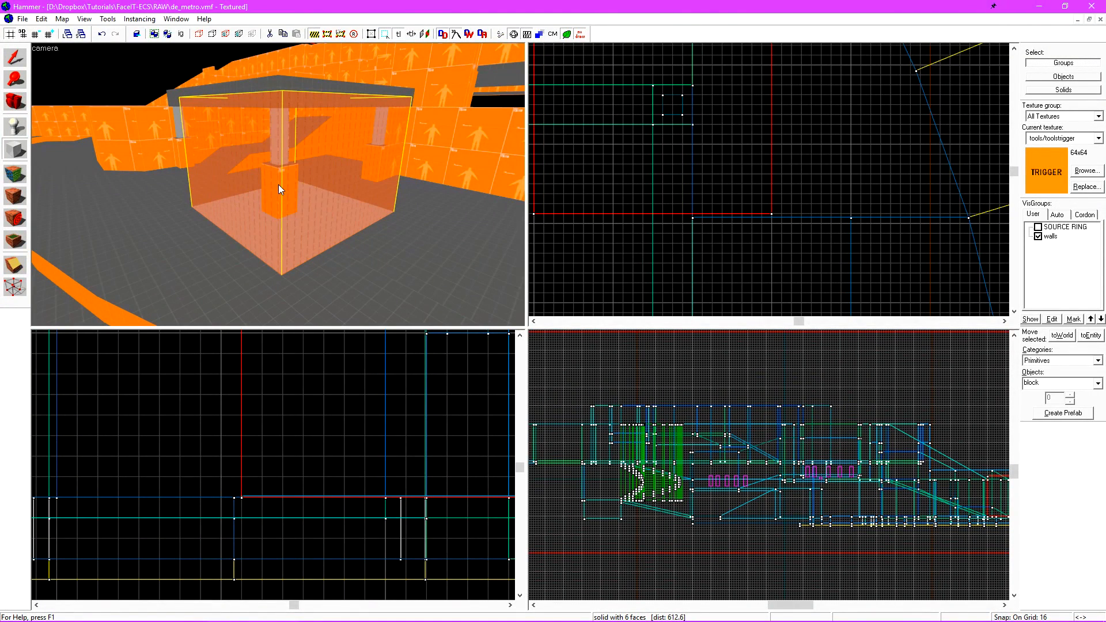
scroll(278, 184, up, 3)
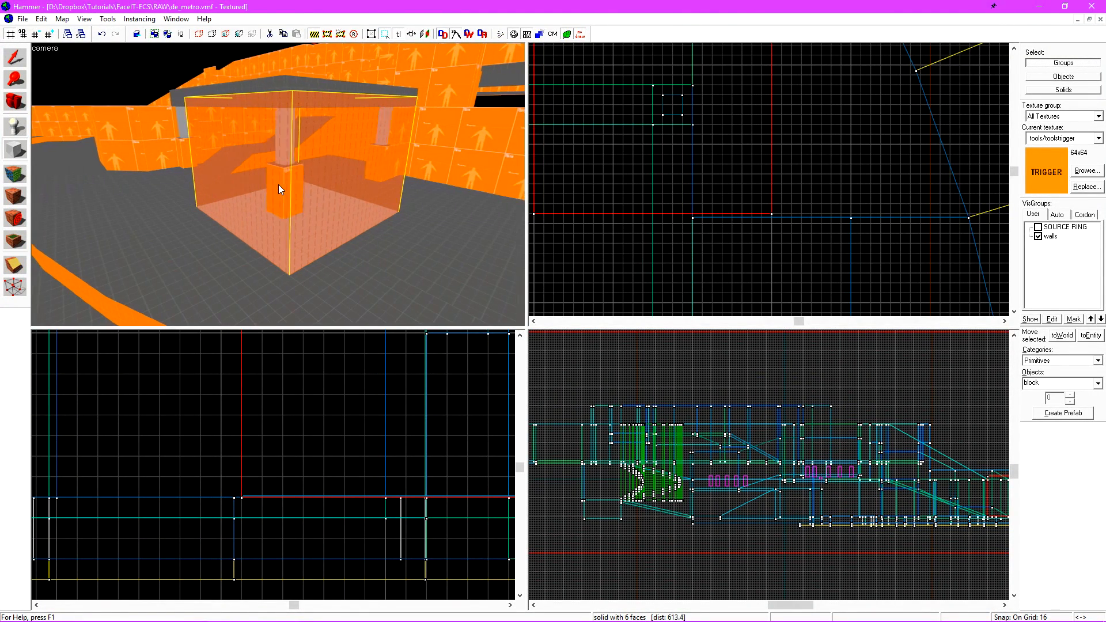
key(ctrl+t)
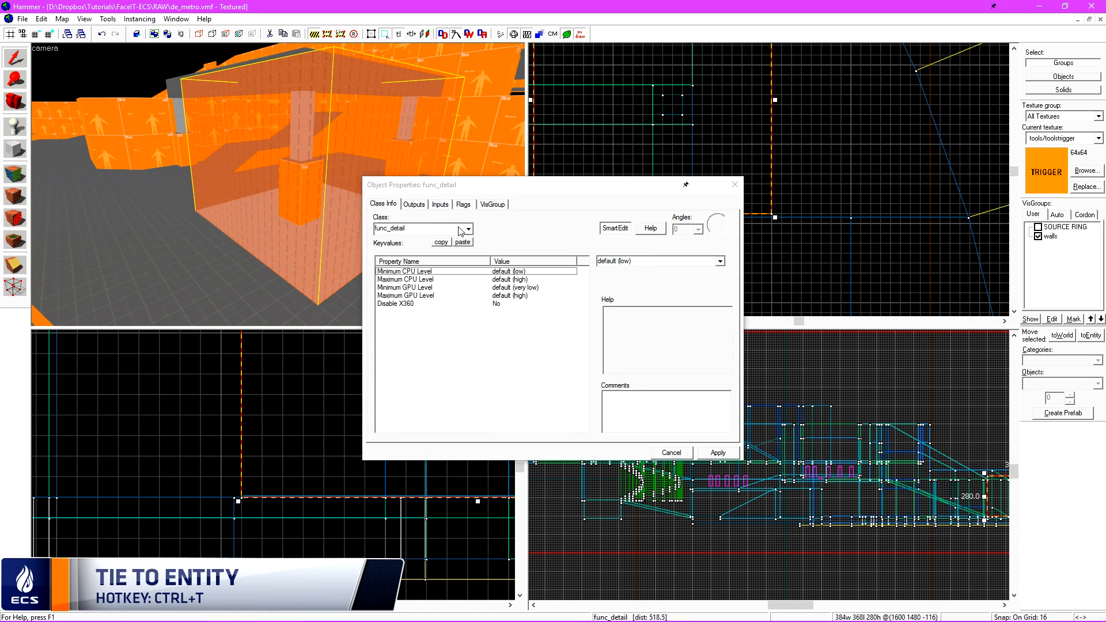
click(432, 230)
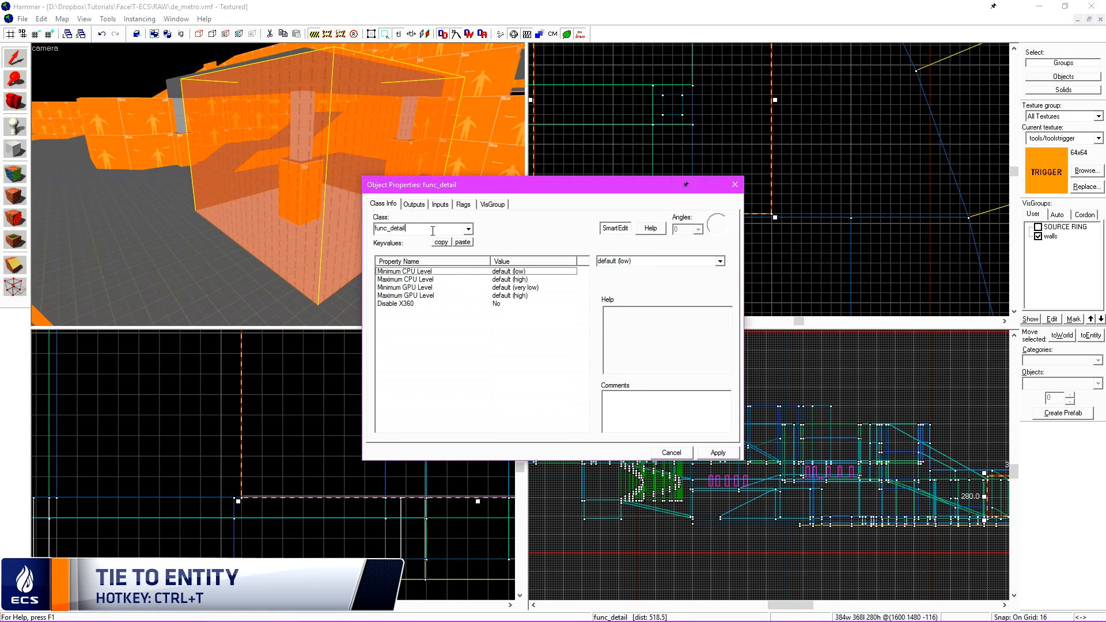
text(func_bomb)
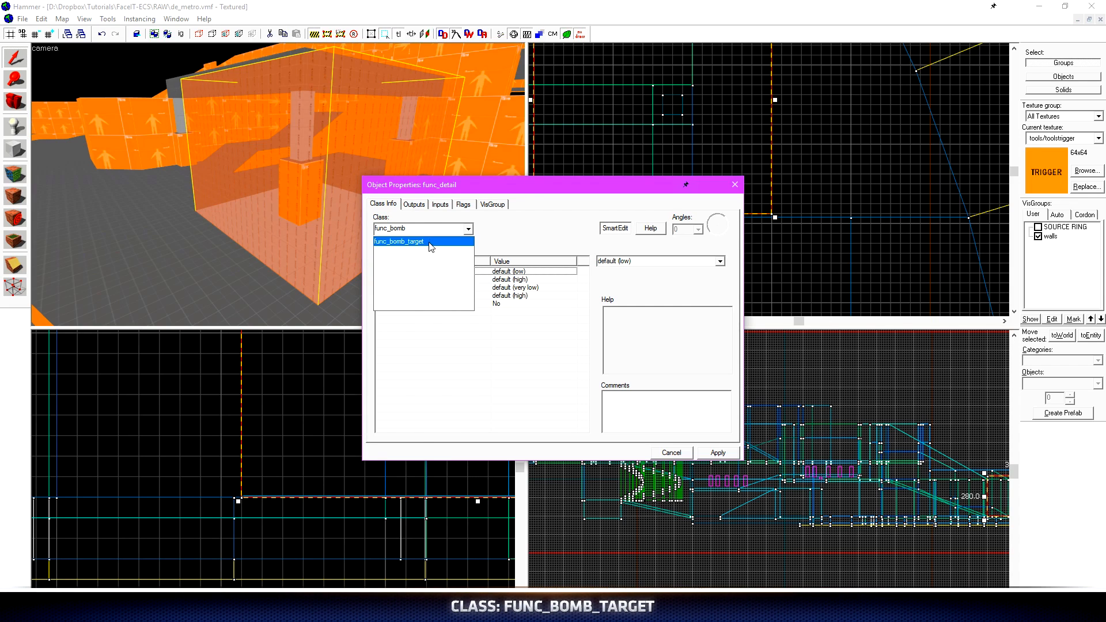
click(429, 242)
click(716, 453)
click(684, 454)
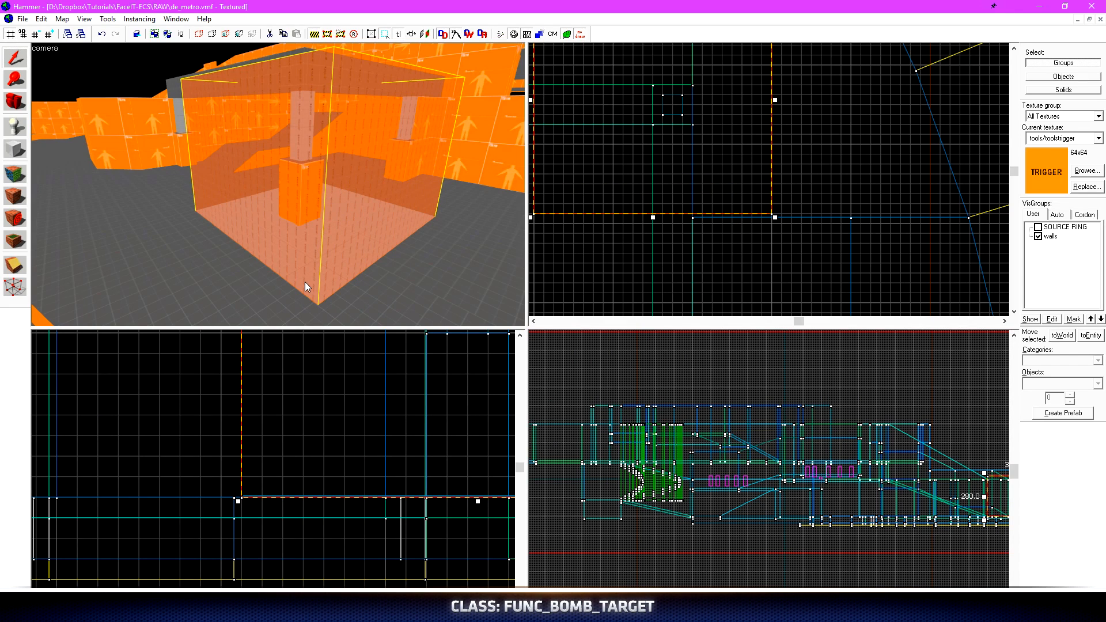
Copy the func_bomb_target to the open area west of the semicircular structure and raise it onto that floor
scroll(287, 285, down, 5)
scroll(720, 268, down, 2)
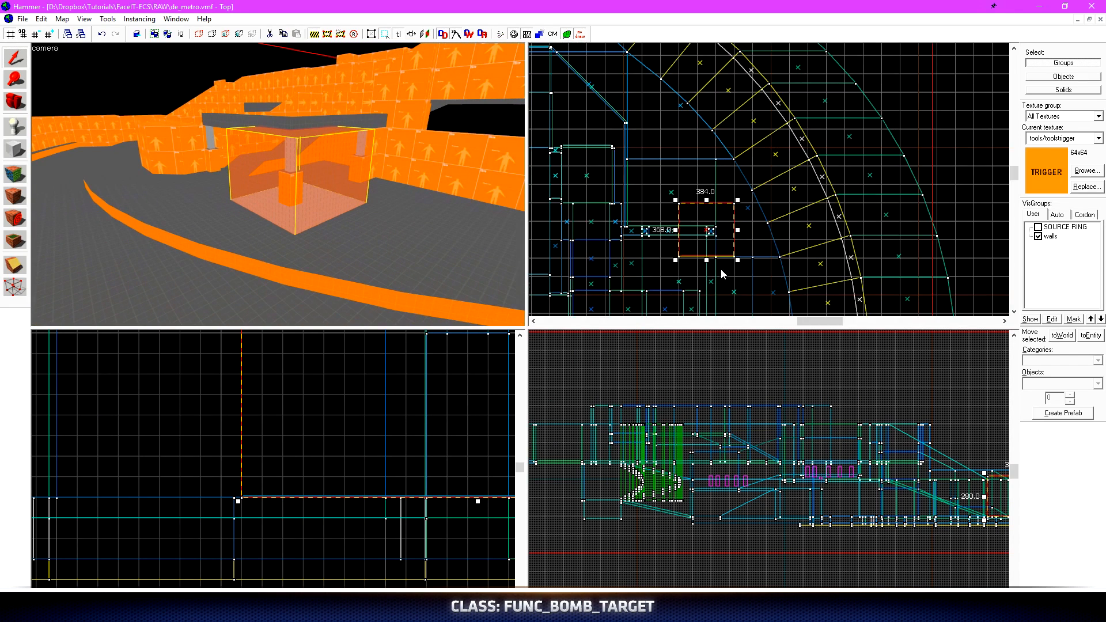
scroll(720, 268, down, 3)
scroll(680, 245, up, 2)
shift+drag(845, 275, 611, 189)
scroll(584, 183, up, 6)
scroll(732, 478, down, 2)
scroll(717, 489, up, 7)
drag(697, 525, 696, 416)
Examine the placement of the copied bomb target and the original one under the canopy in the 3D view
key(z)
key(w)
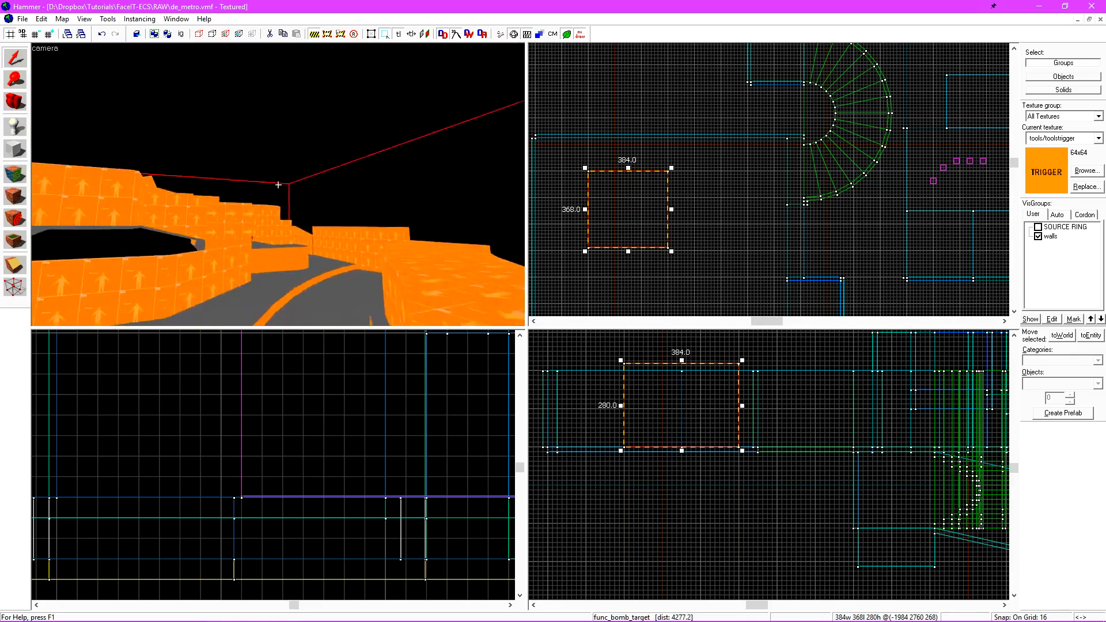
key(s)
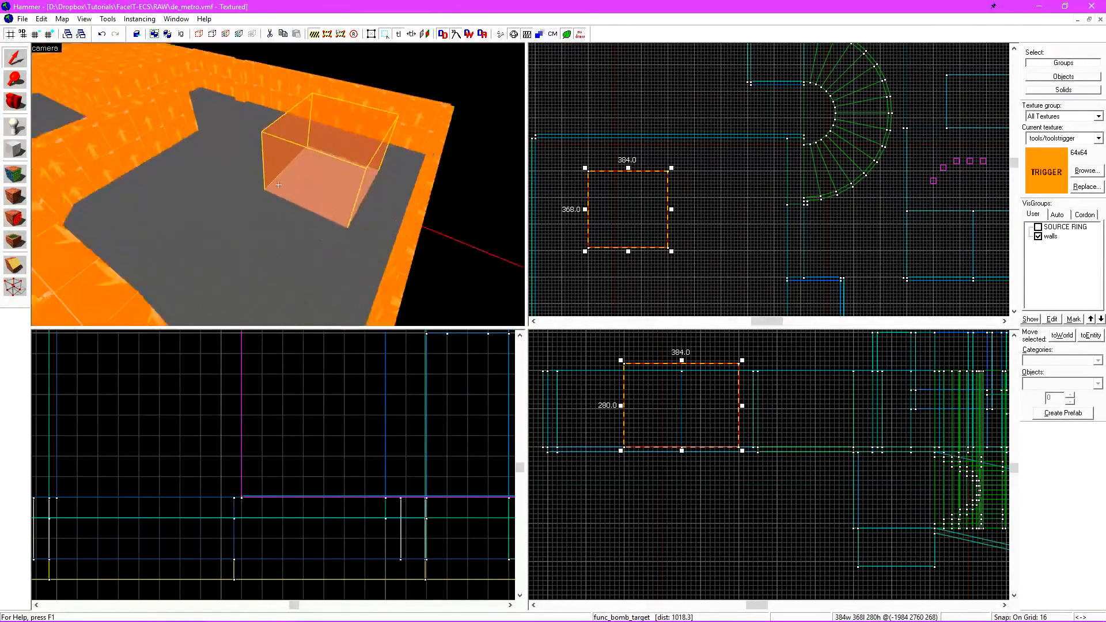
key(w)
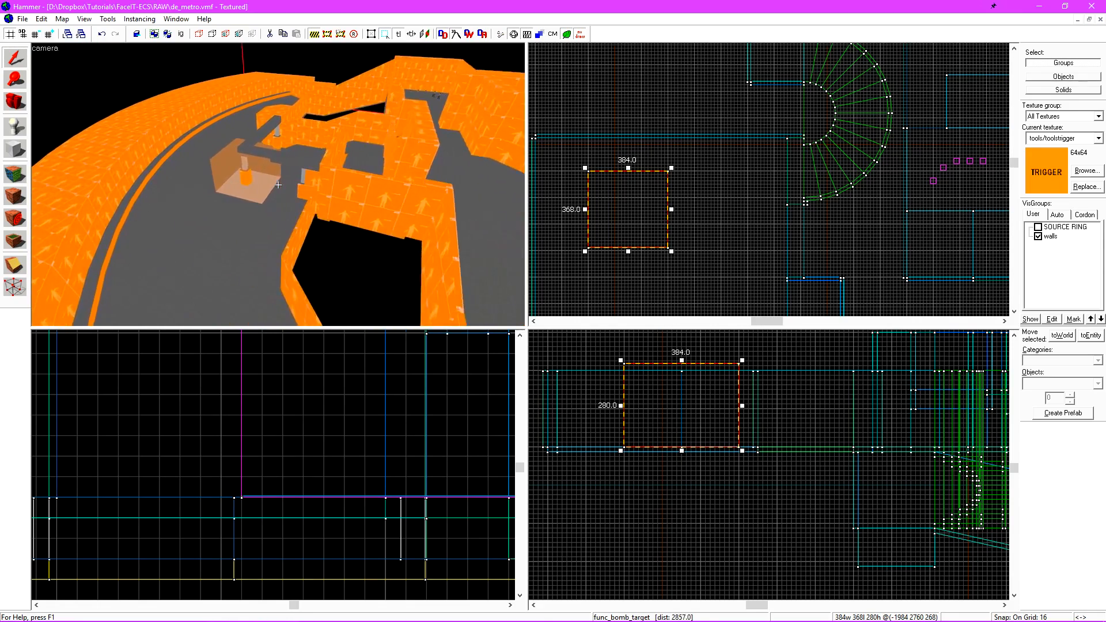
key(s)
key(z)
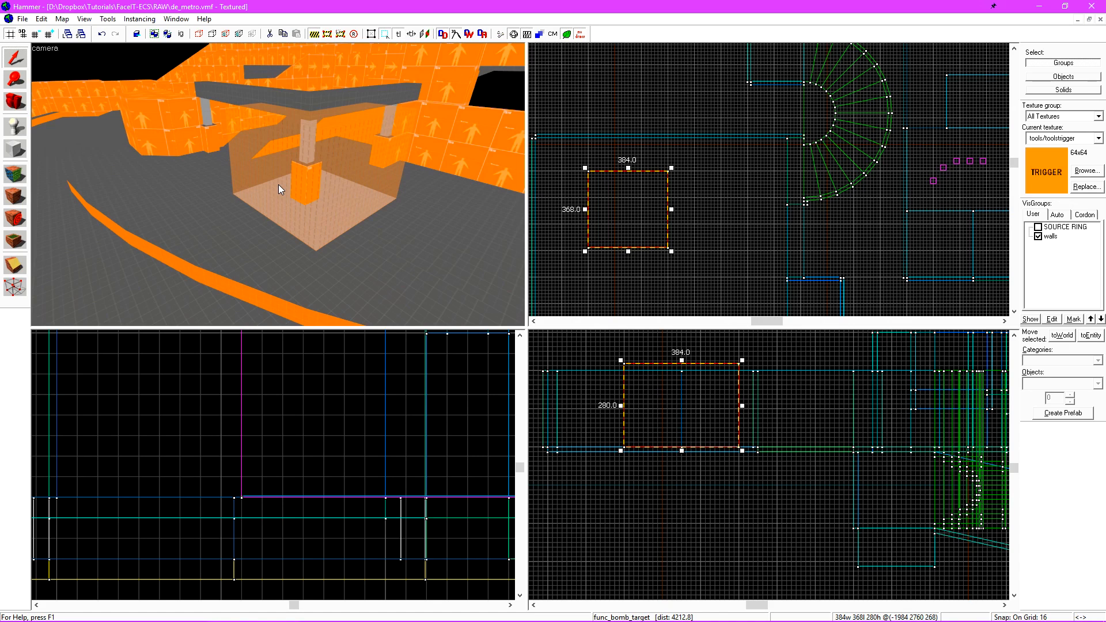
Pick up the dev/dev_measurewall01c texture from the orange wall as the current texture
key(z)
key(w)
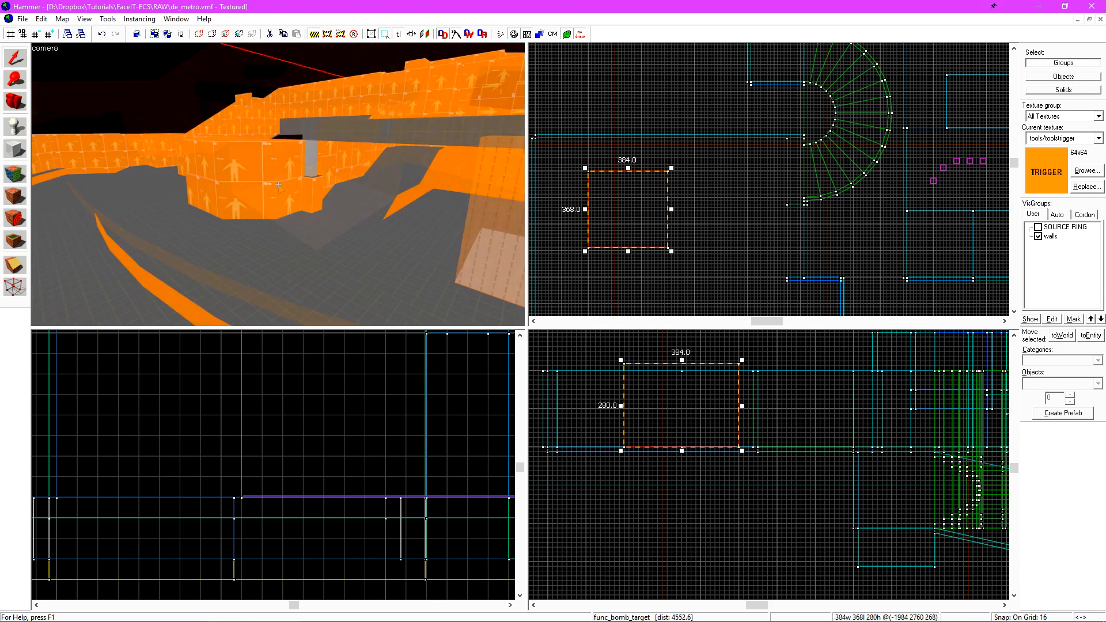
key(z)
key(shift+a)
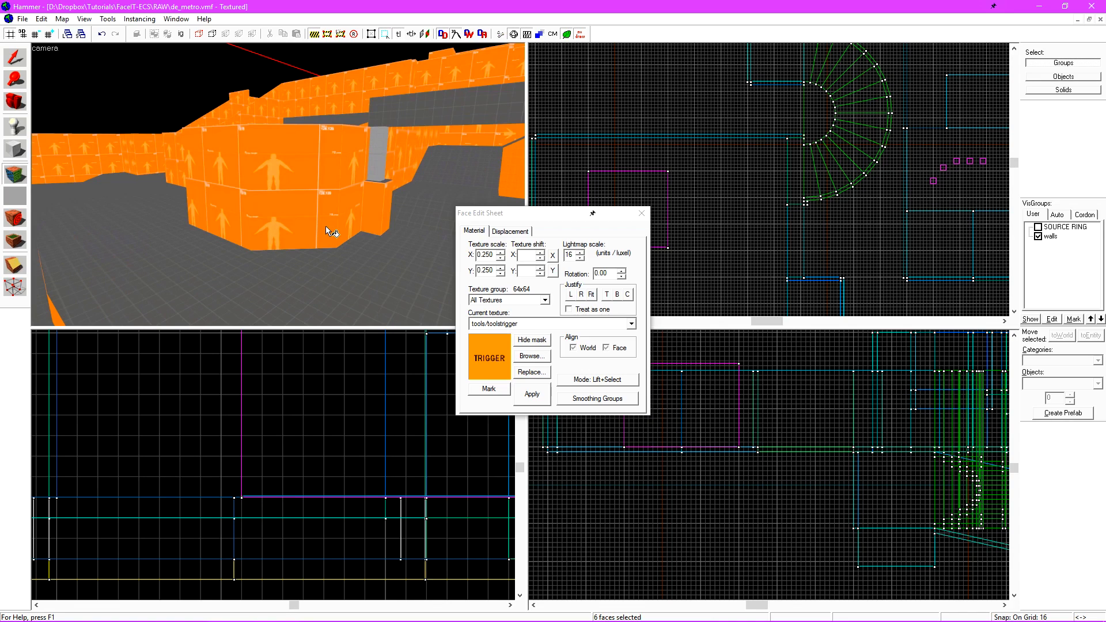
click(193, 194)
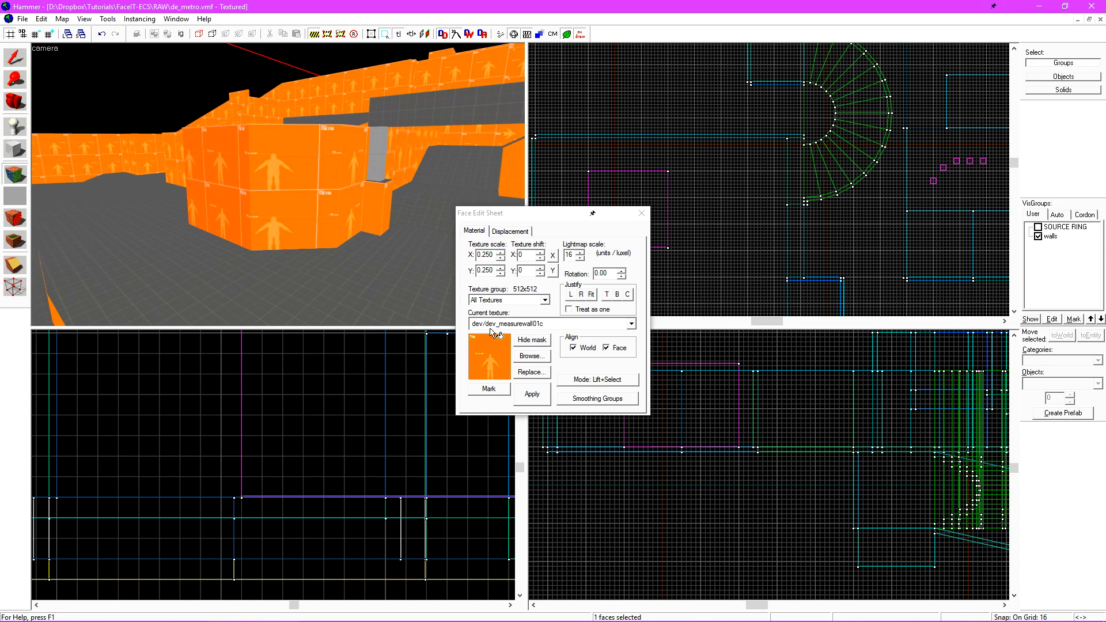
click(641, 213)
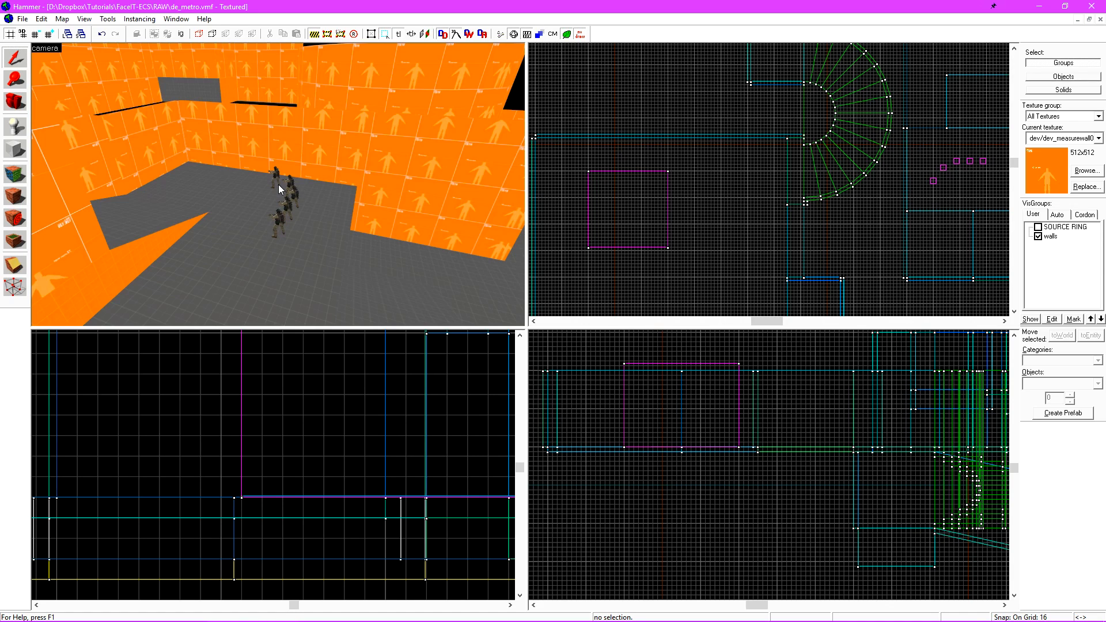
Set the current texture to tools/toolstrigger and outline a block 896 × 400 units around the northern group of spawn points
click(1098, 139)
click(1045, 203)
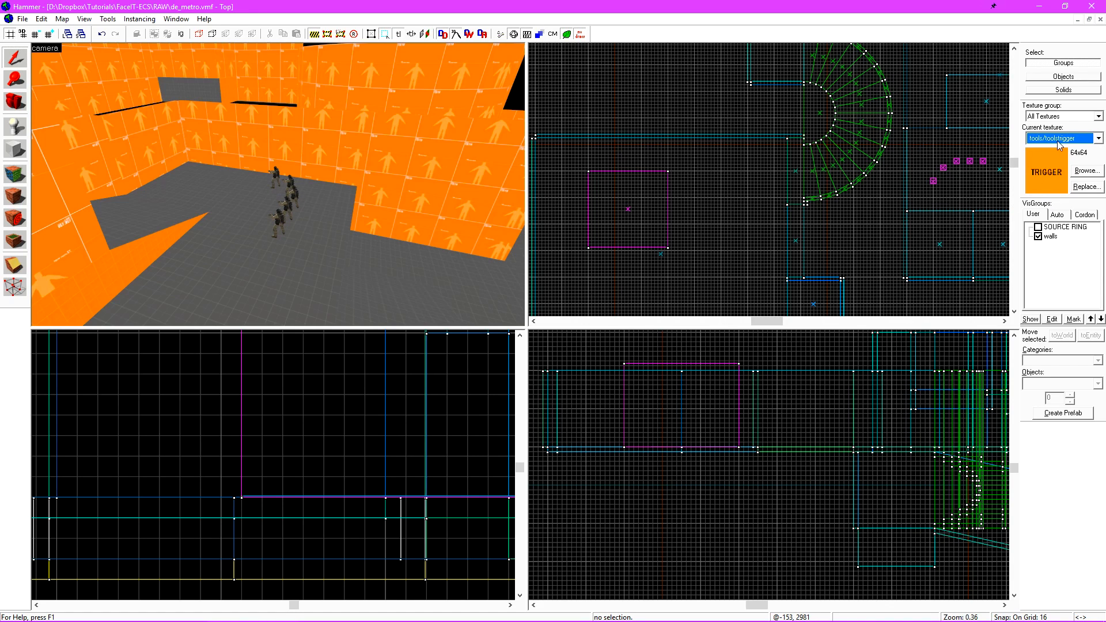
scroll(772, 200, up, 5)
key(shift+b)
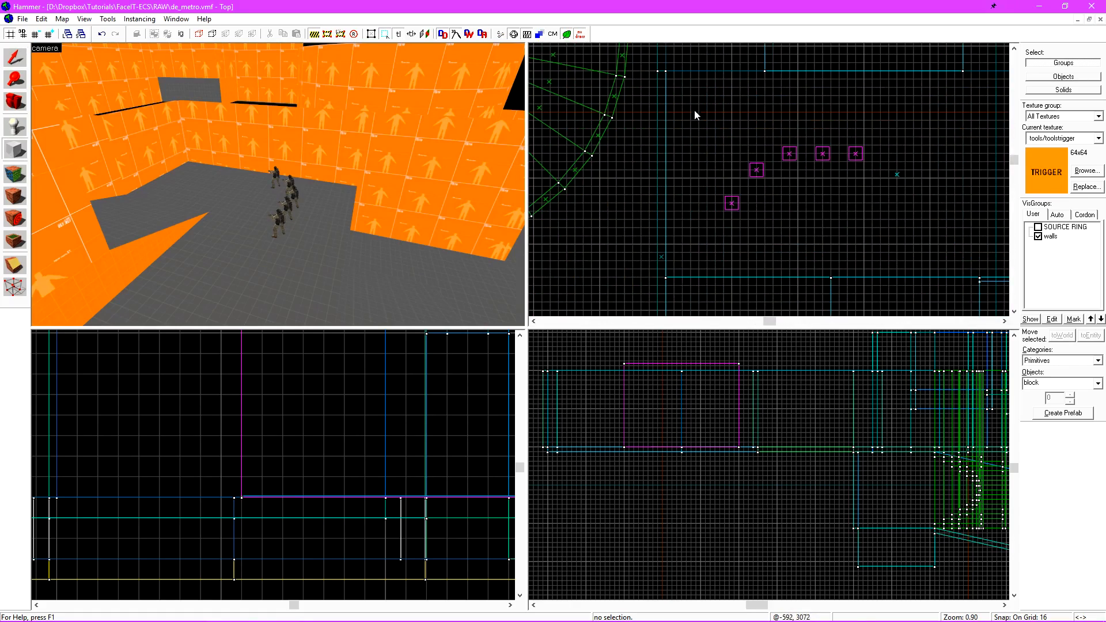
scroll(779, 127, down, 5)
drag(778, 127, 893, 174)
scroll(894, 175, up, 4)
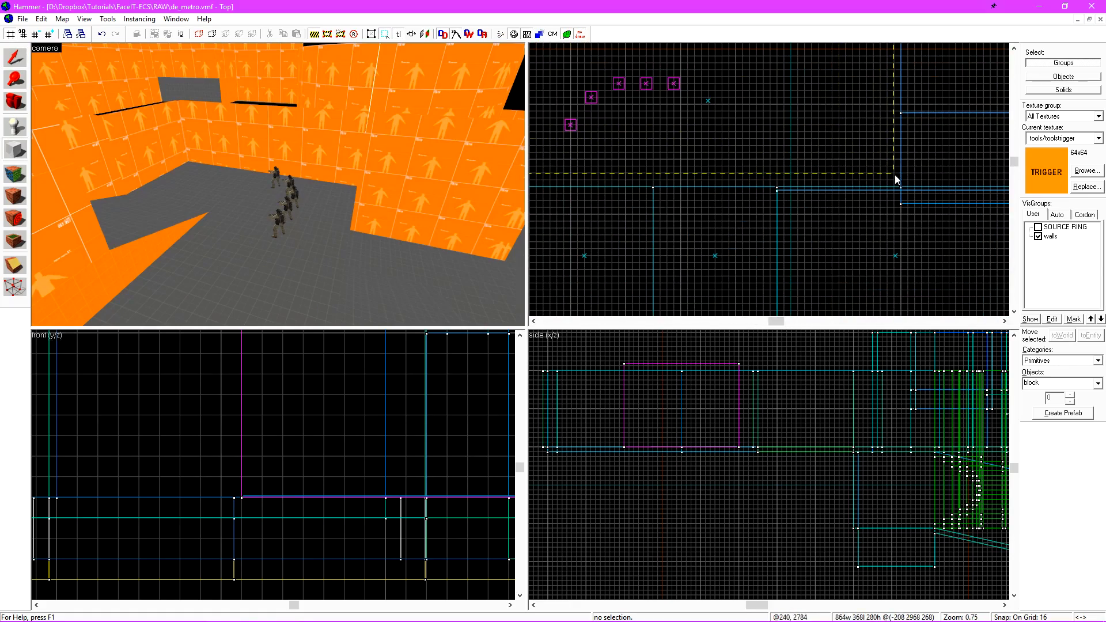
scroll(826, 444, down, 3)
scroll(826, 443, up, 4)
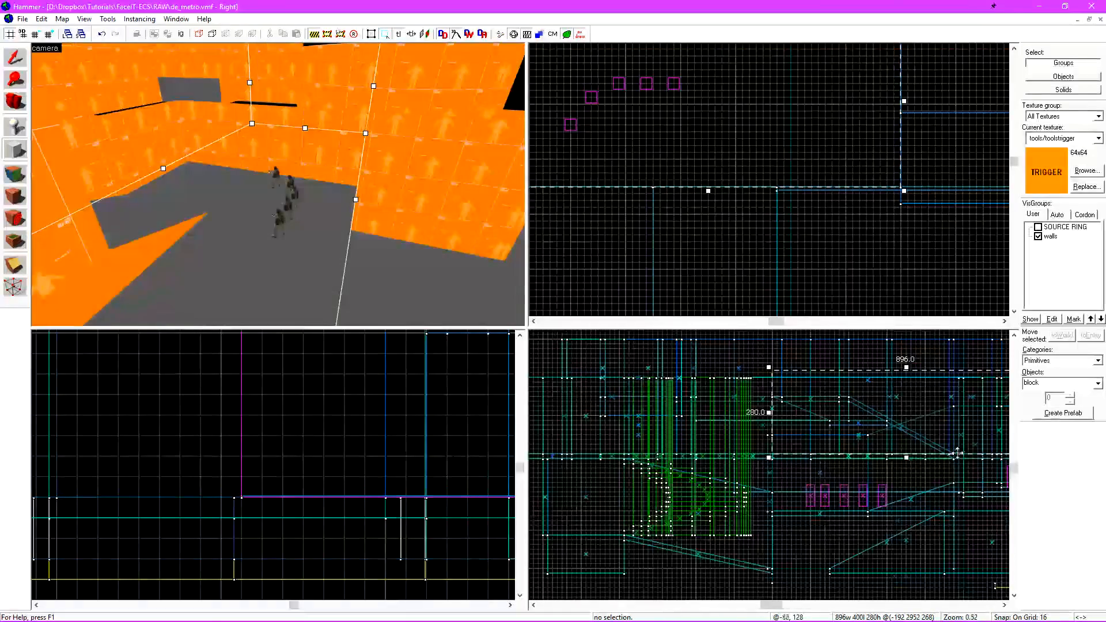
Lower the outlined 280-unit-high block to the spawn floor and create it as a solid enclosing the spawn points
drag(744, 408, 738, 461)
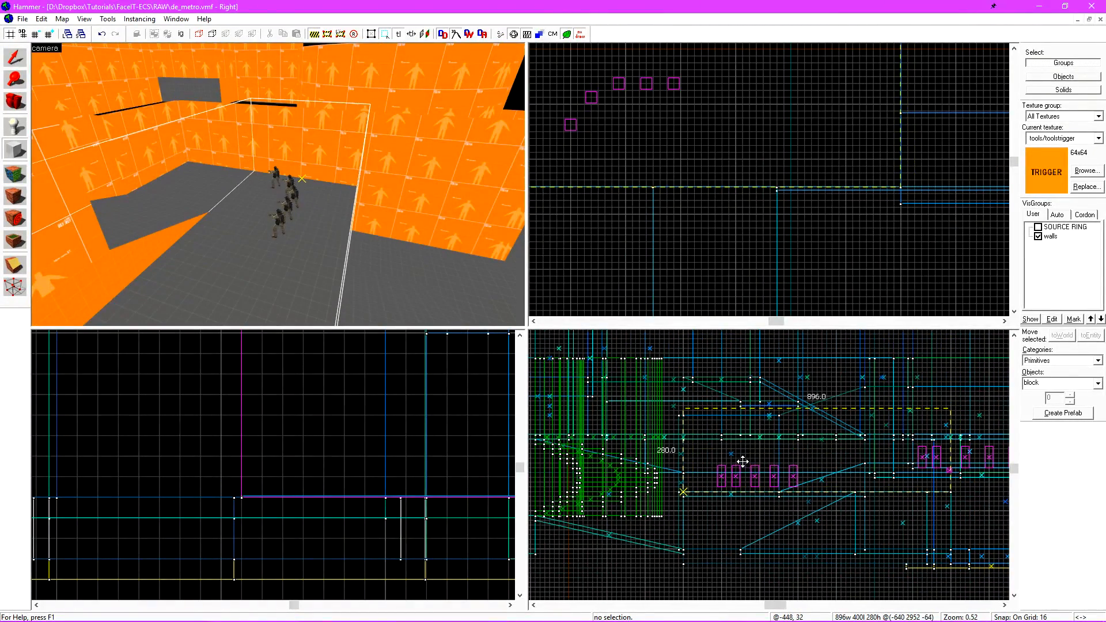
key(Return)
key(z)
key(s)
key(z)
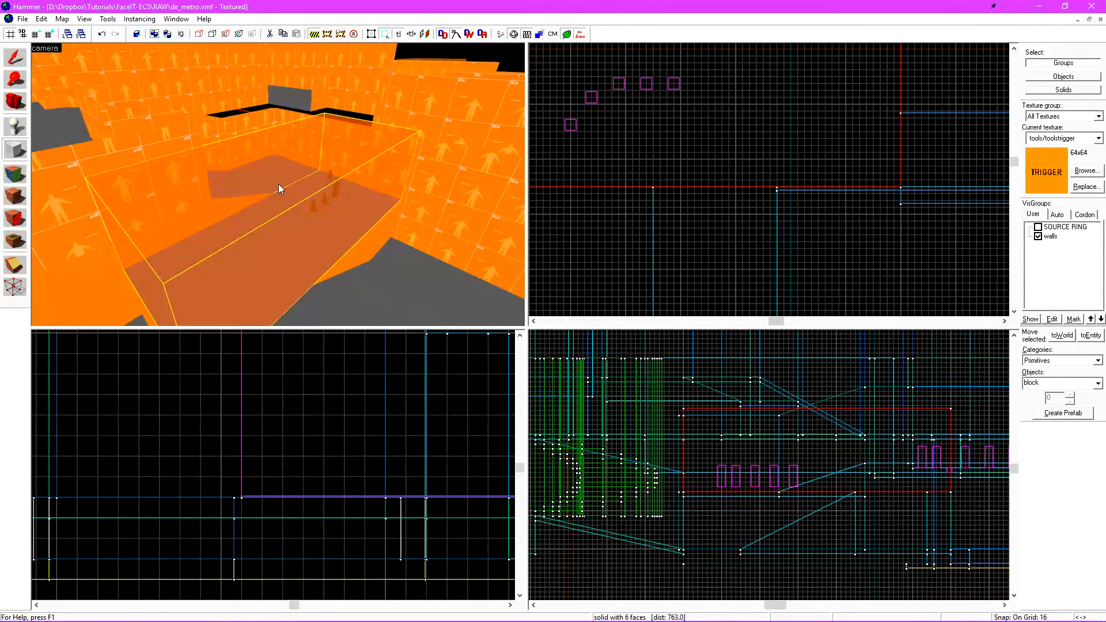
Tie the new trigger block to an entity and set its class to func_buyzone
key(ctrl+t)
click(427, 228)
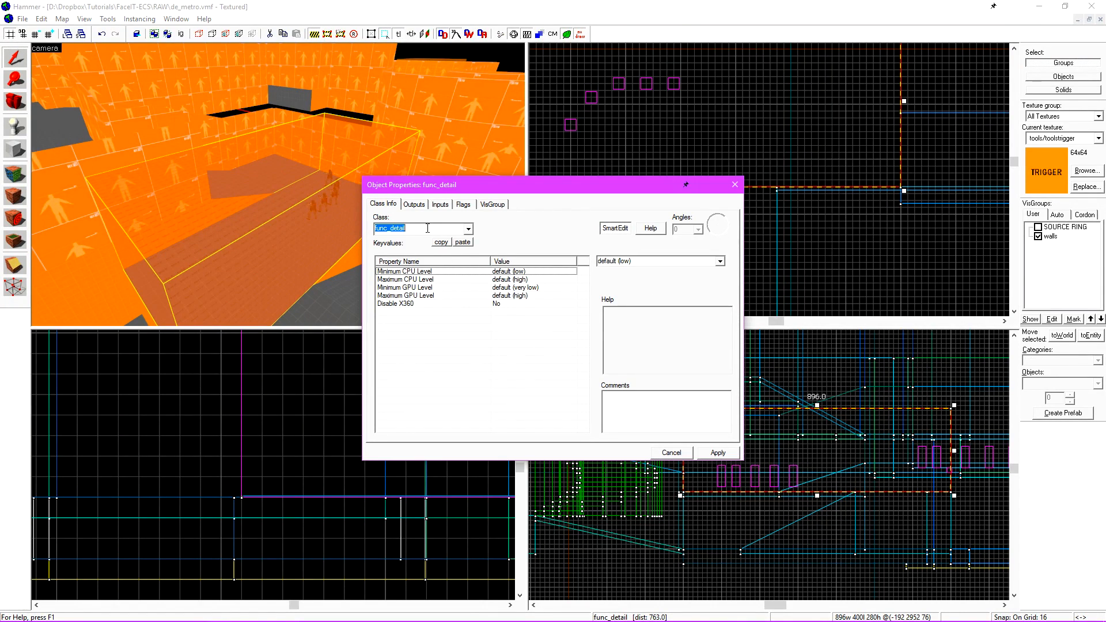
text(bu)
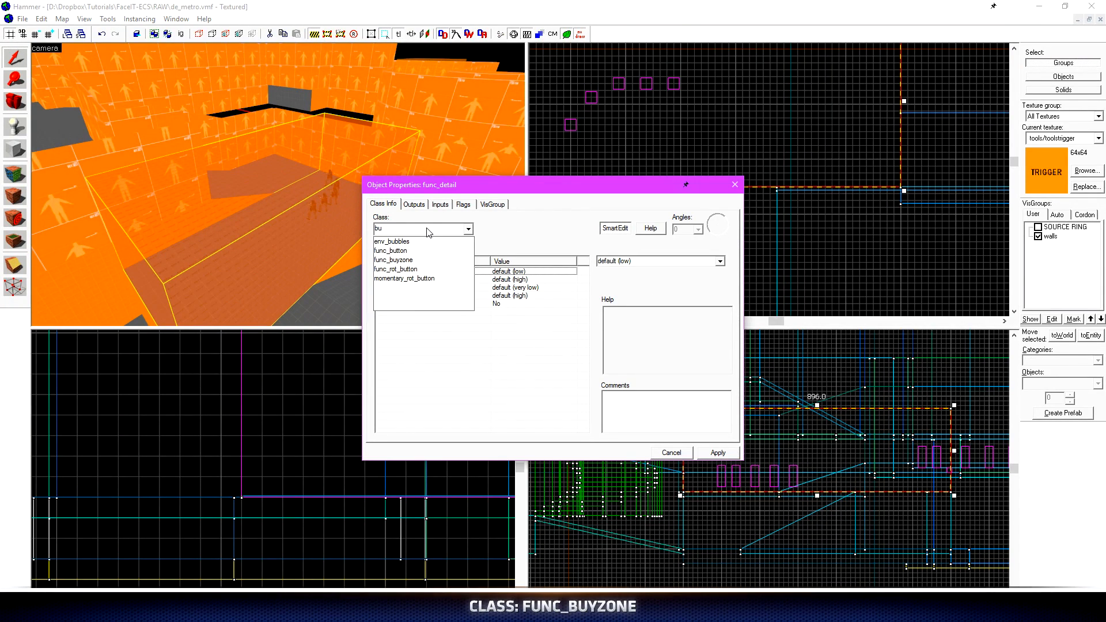
click(406, 260)
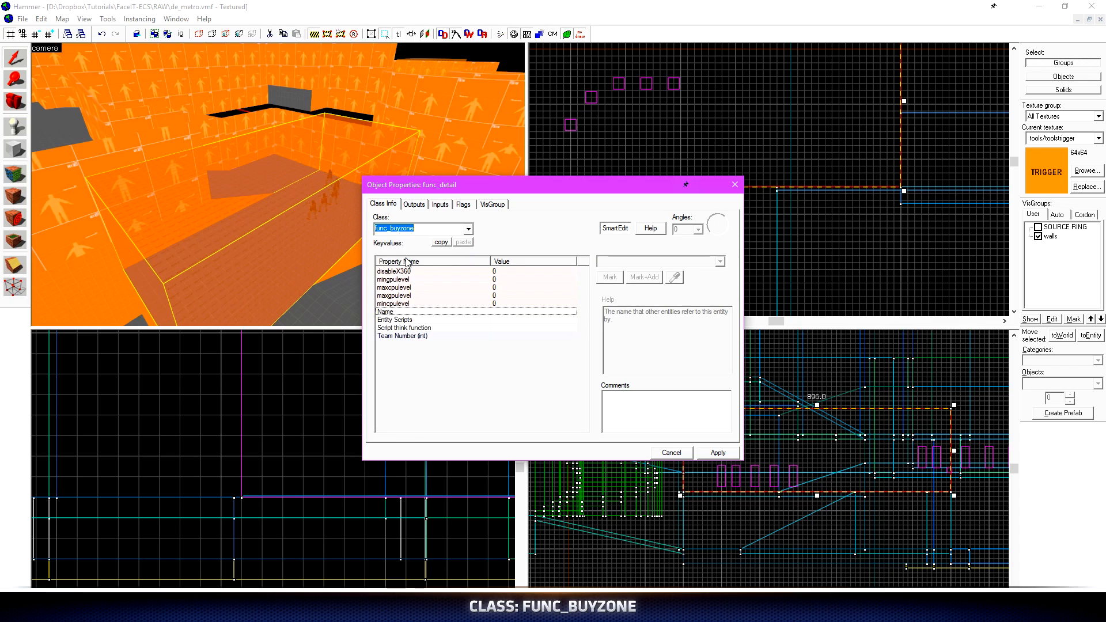
click(717, 453)
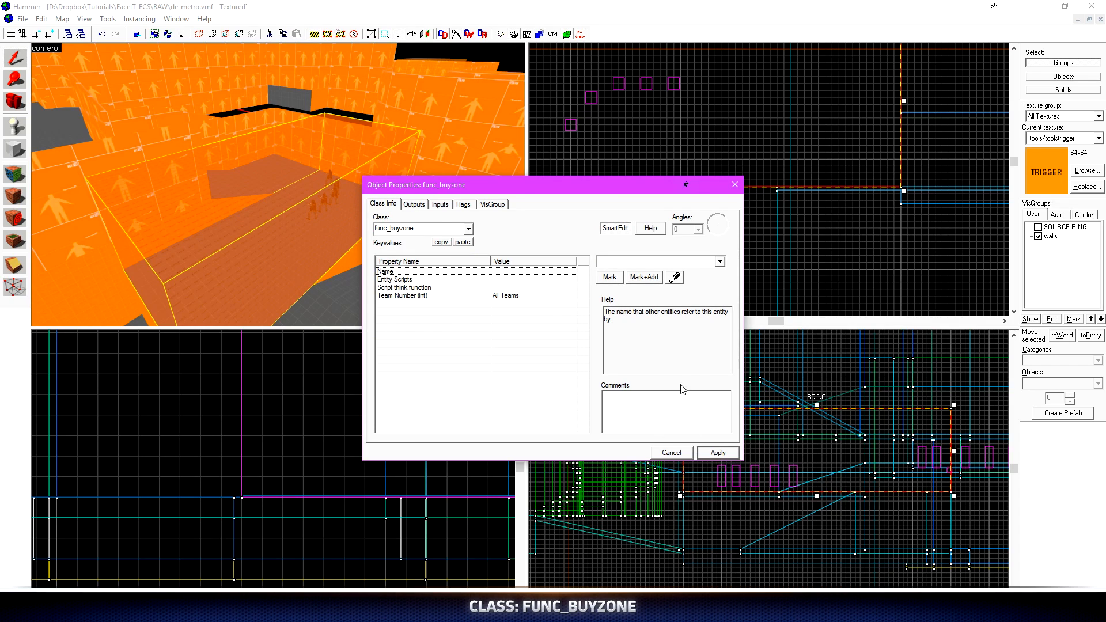
Set the buy zone's team number to Counter-Terrorist and close its properties
click(452, 296)
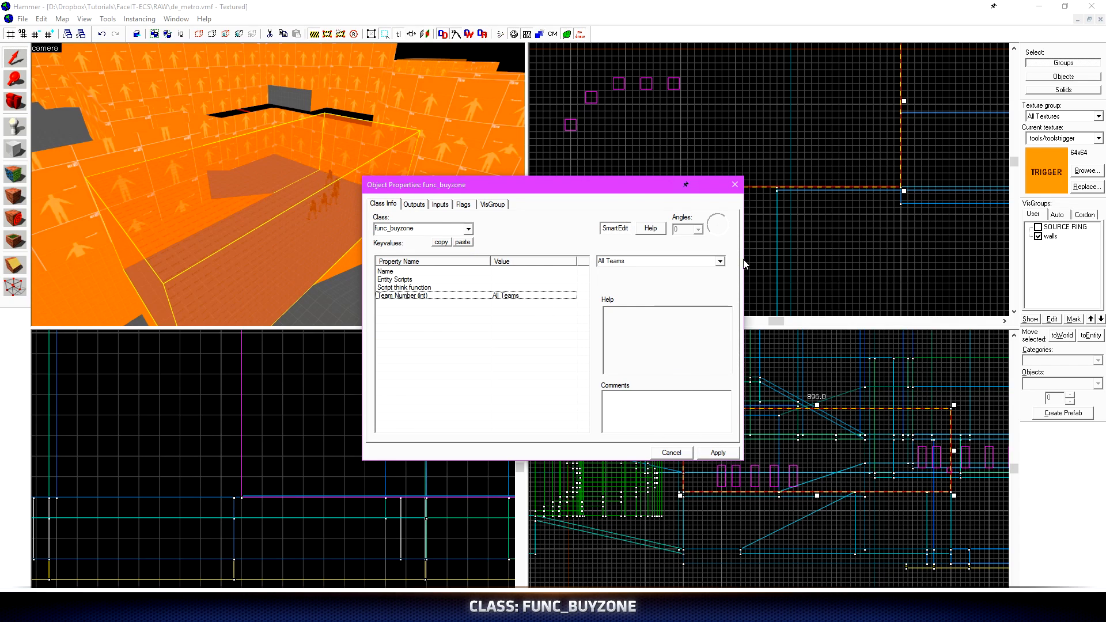
click(720, 261)
click(627, 291)
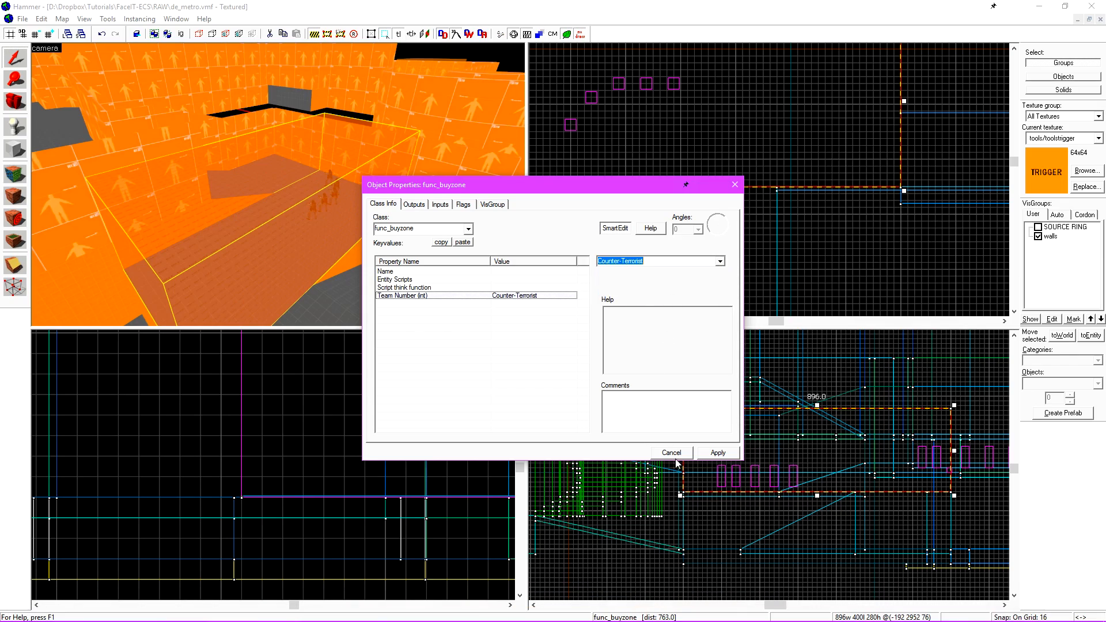
click(673, 453)
Create a second trigger-textured block 672 × 496 × 280 units around the southern group of spawn points
scroll(740, 195, down, 4)
scroll(691, 173, up, 4)
scroll(647, 131, up, 1)
key(shift+b)
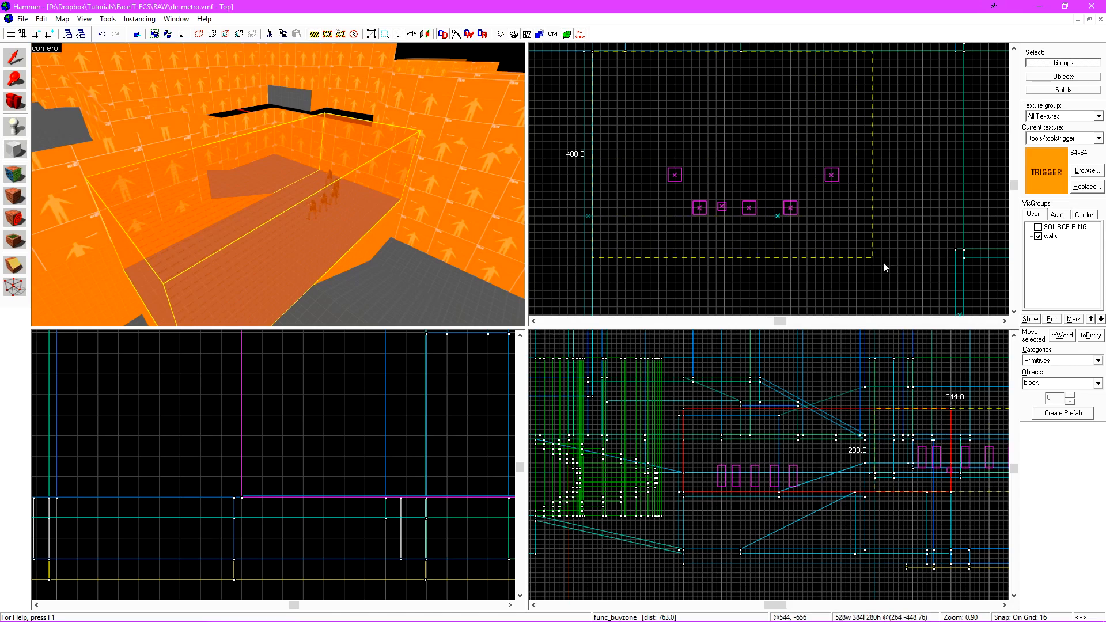
key(Return)
key(z)
key(w)
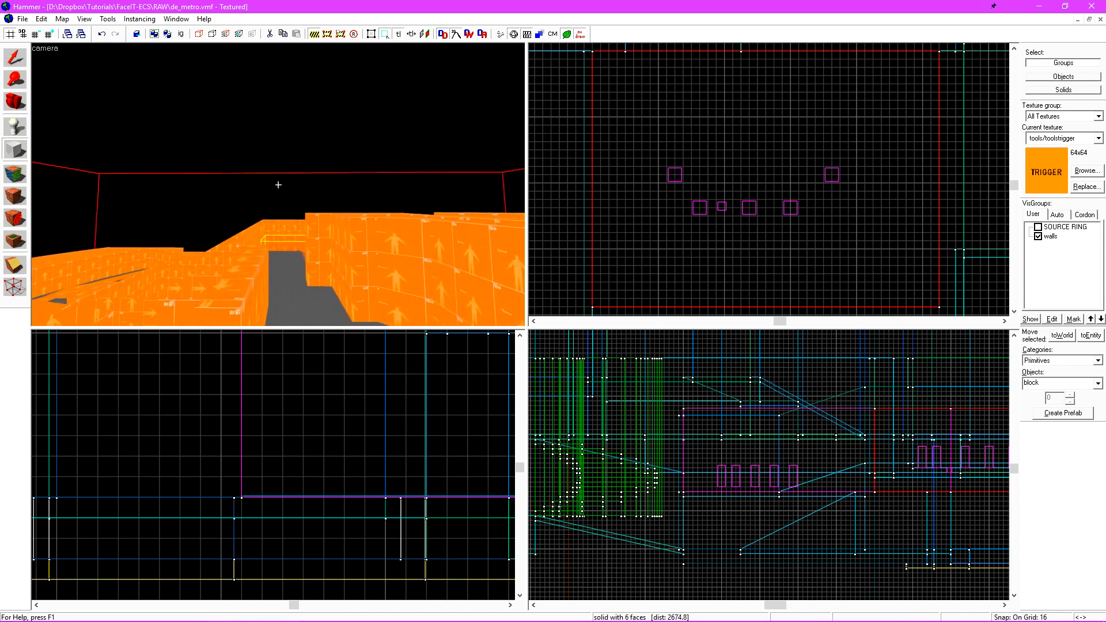
key(z)
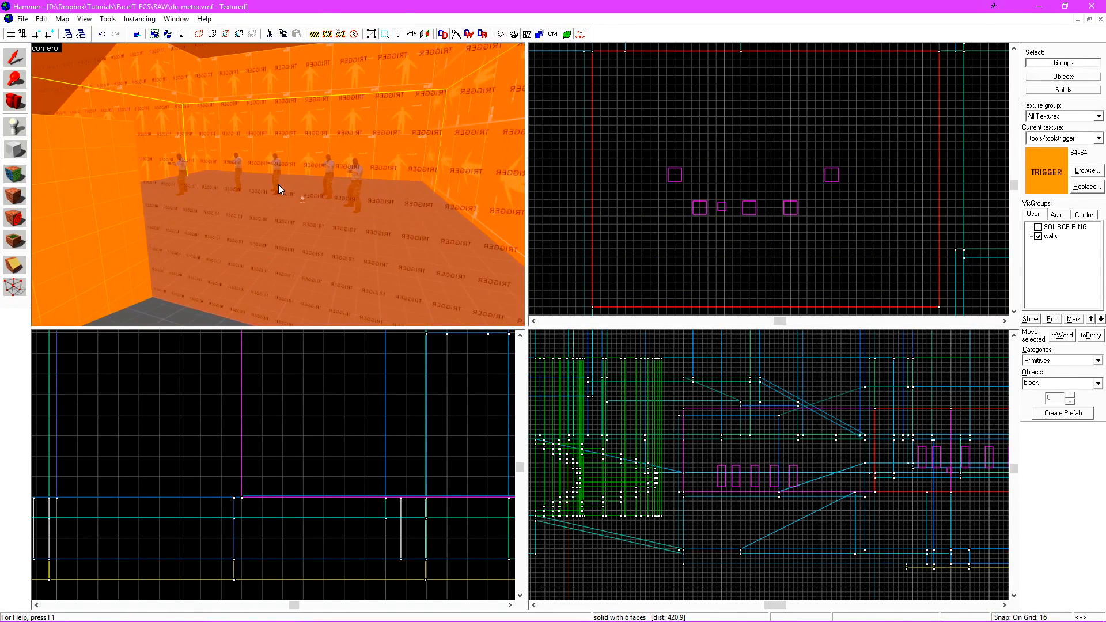
Tie the southern block to an entity of class func_buyzone and set its team number to Terrorist
key(ctrl+t)
click(425, 228)
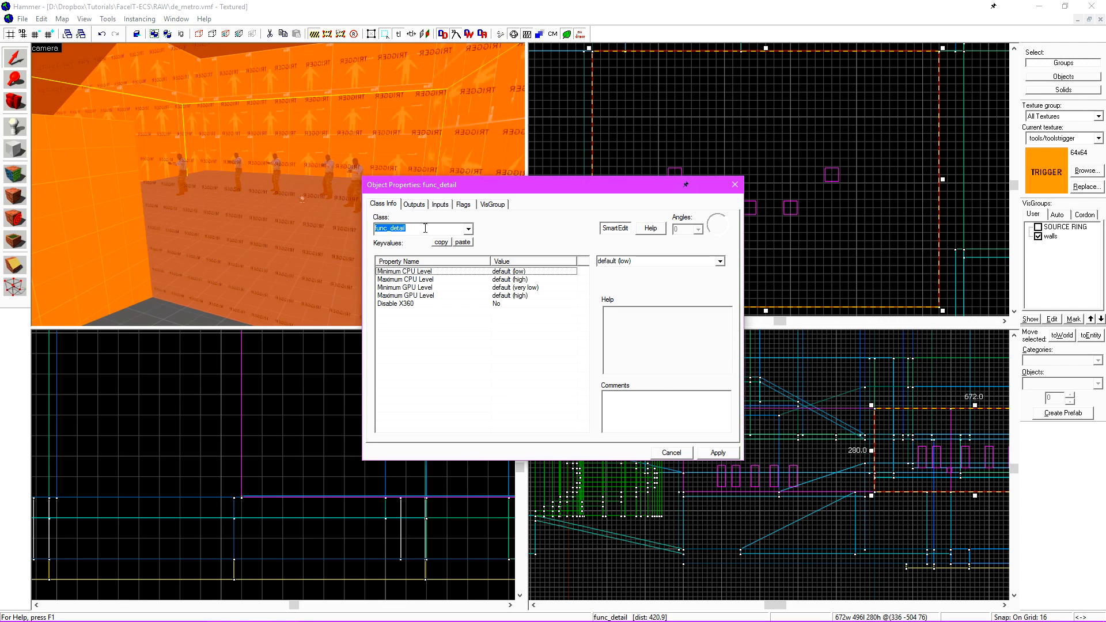
text(buy)
click(432, 241)
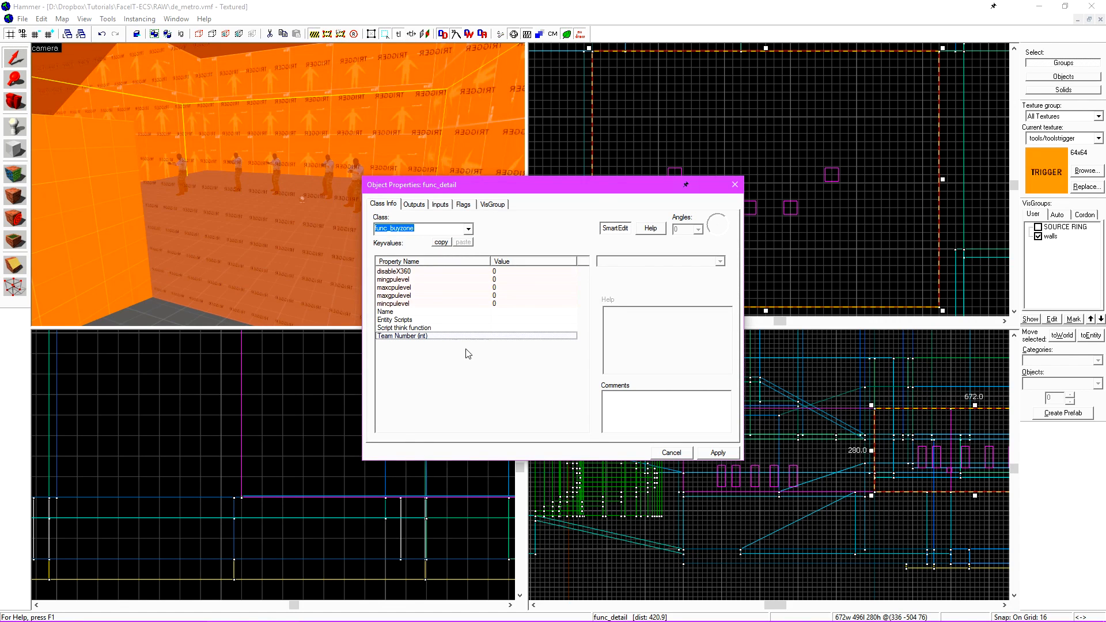
click(720, 261)
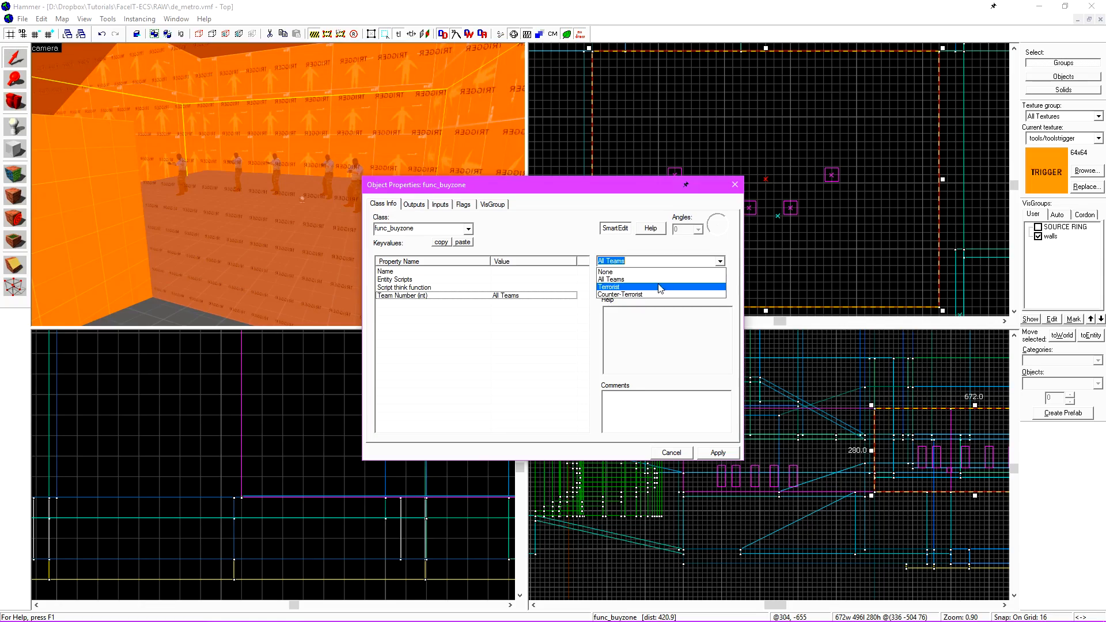
click(660, 286)
click(681, 457)
Adjust the cordon bounds so the box encloses the whole map, including the curved outer wall on the east
scroll(805, 112, down, 14)
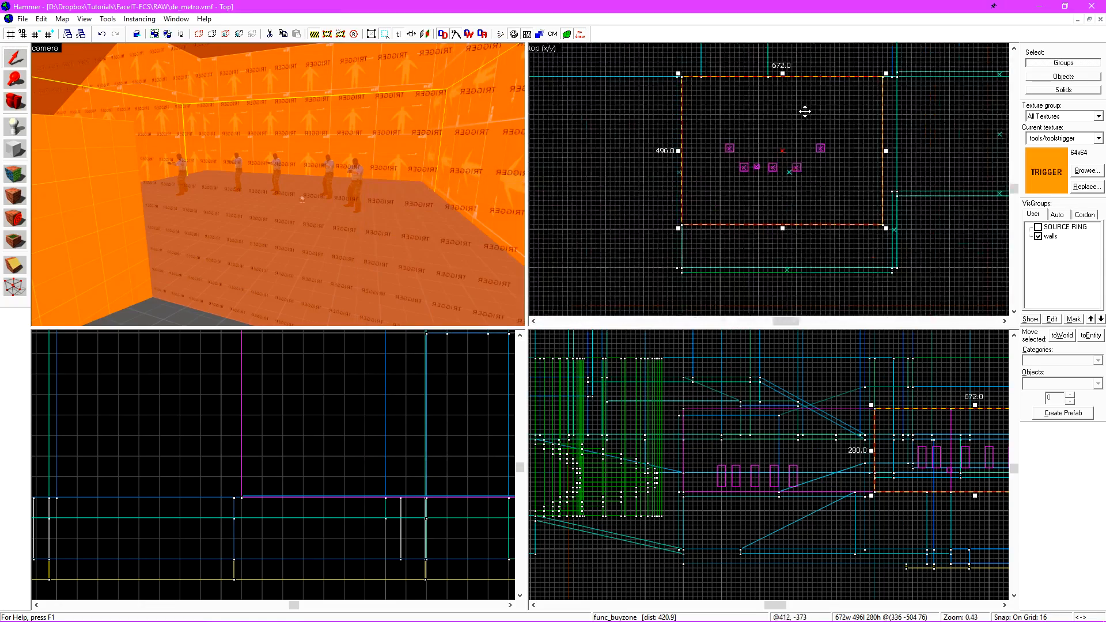
key(s)
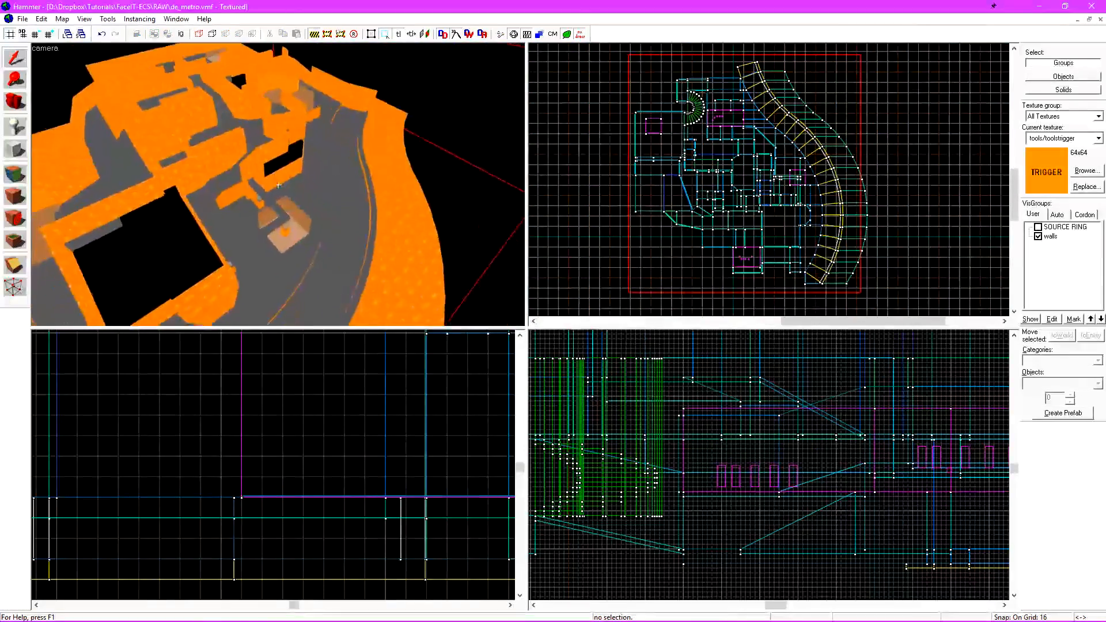
scroll(278, 185, down, 6)
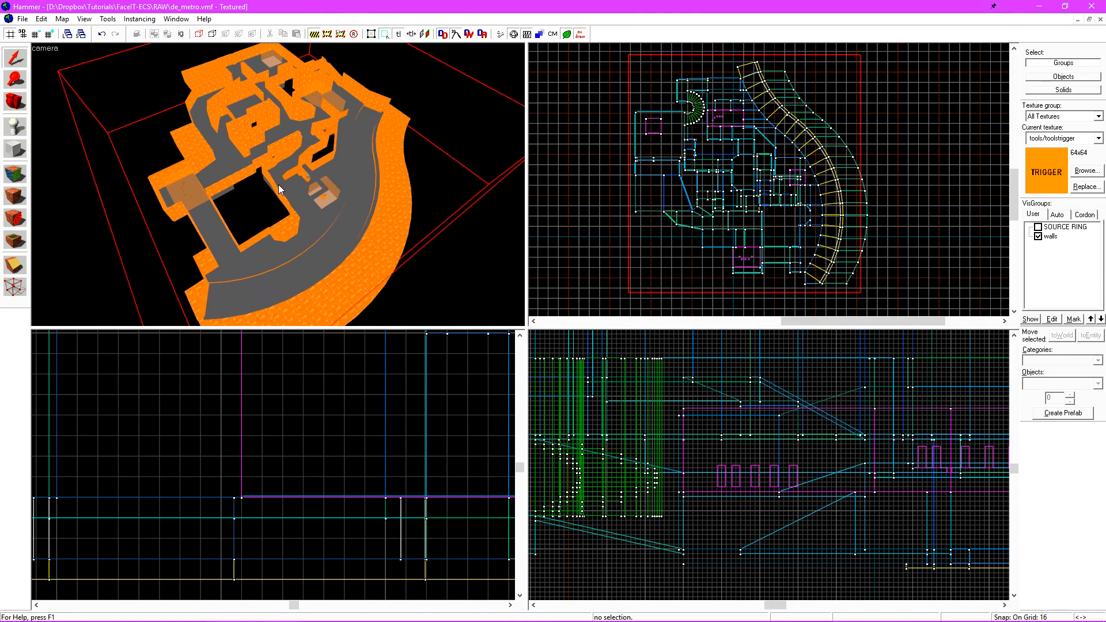
click(330, 34)
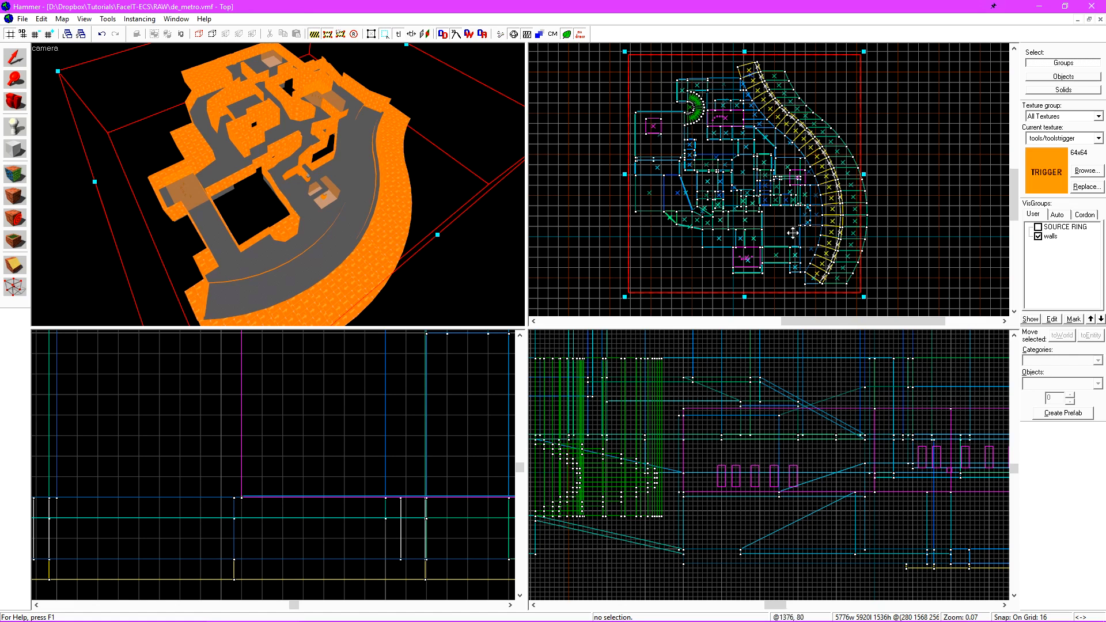
scroll(749, 173, down, 3)
scroll(847, 95, up, 2)
mouse_move(842, 87)
mouse_down()
mouse_move(834, 121)
mouse_move(849, 89)
mouse_move(851, 99)
mouse_up()
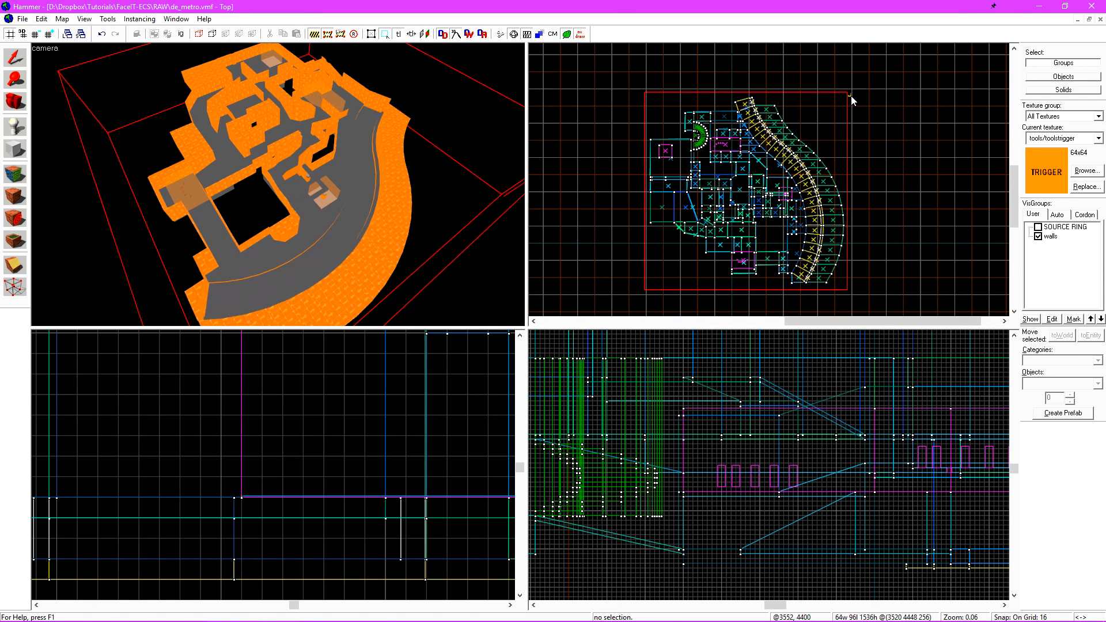
scroll(315, 224, up, 5)
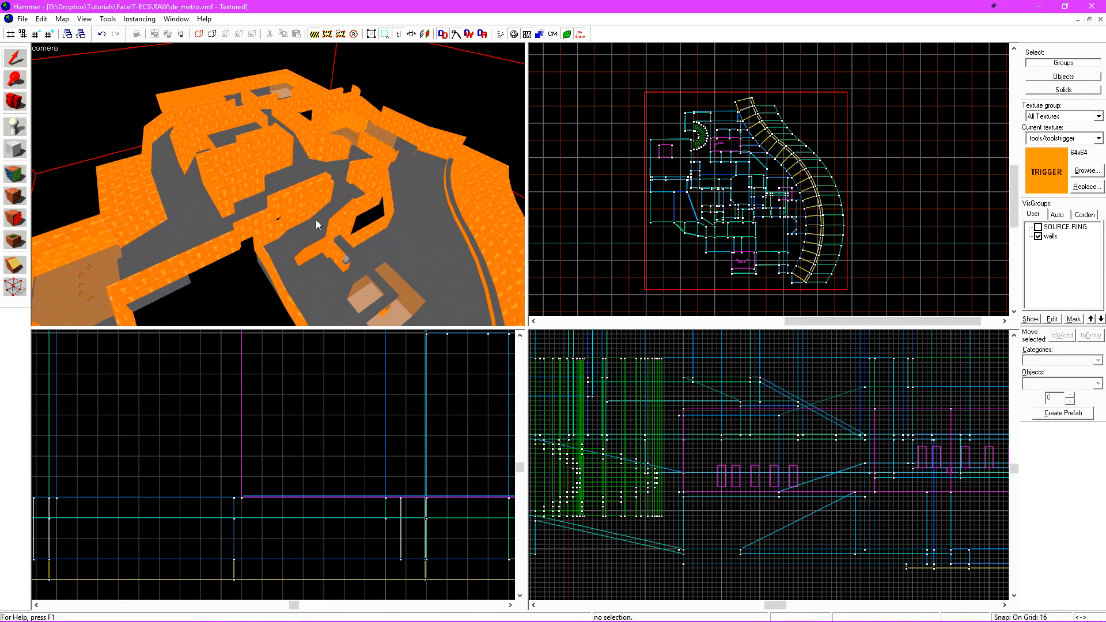
Add -fast to the $vis_exe parameters in the Full compile - HDR only configuration and compile the map
click(499, 38)
click(449, 292)
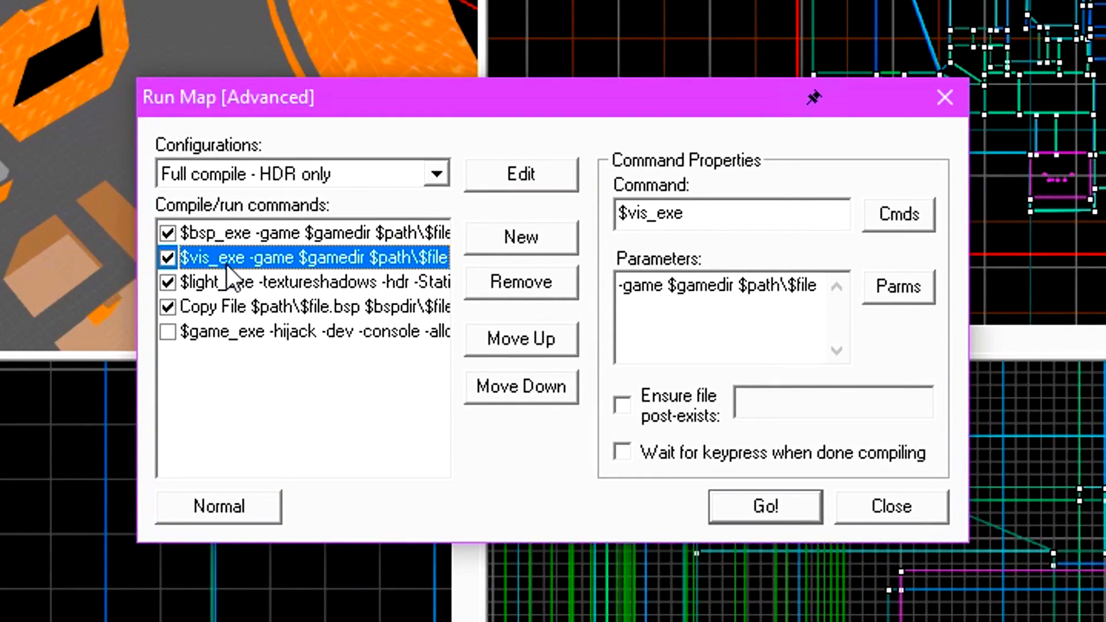
click(615, 285)
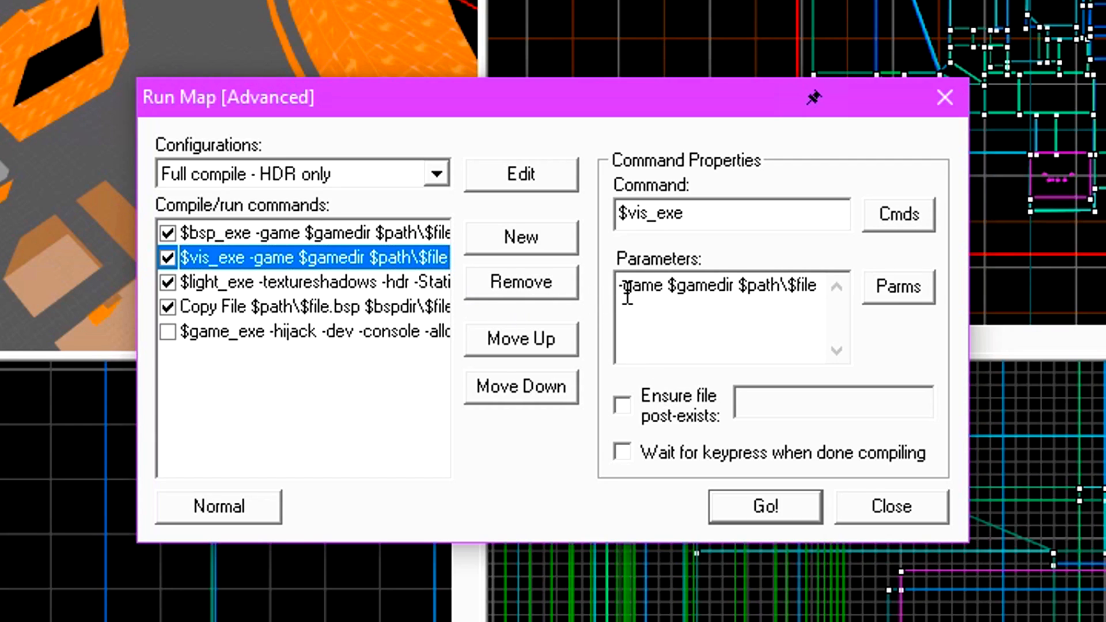
text(-fast)
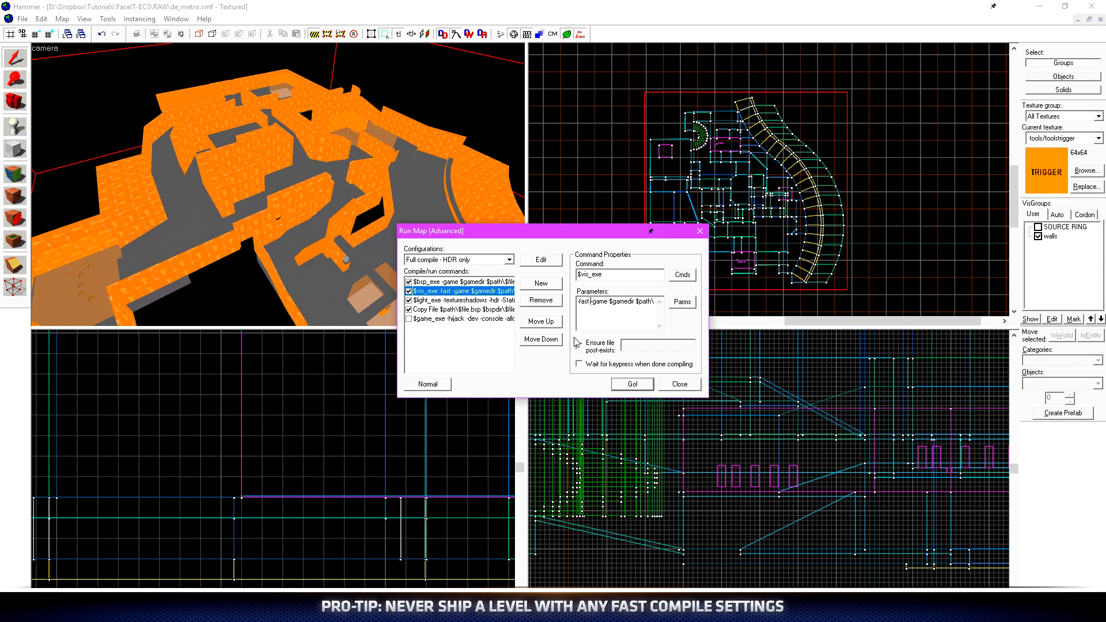
click(630, 384)
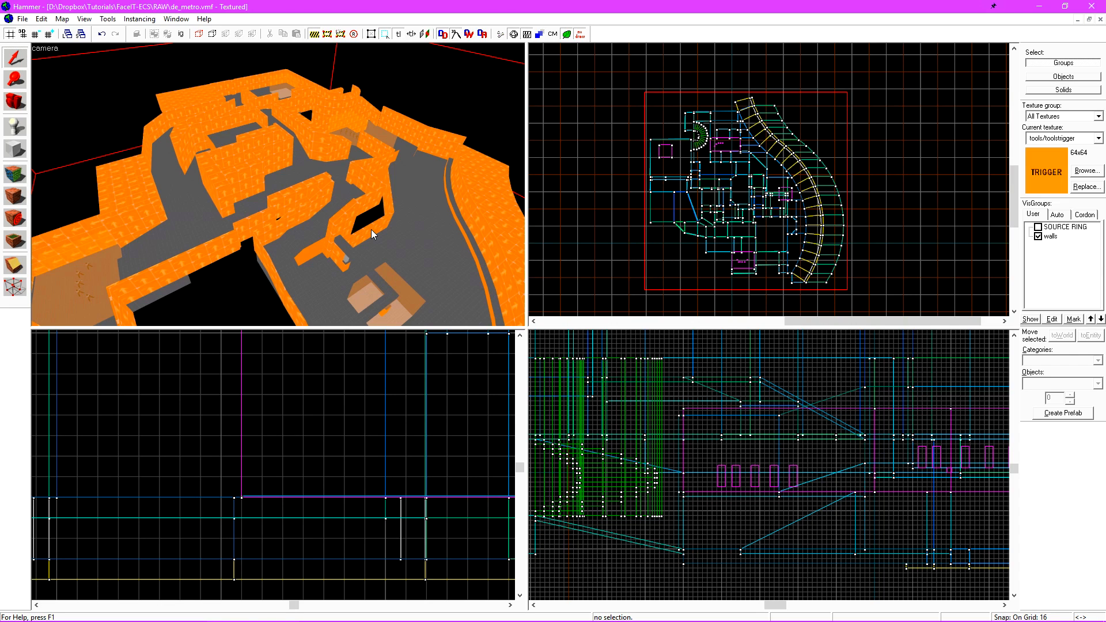
Delete the old de_metro.nav file from the csgo maps folder and close the file window
key(super+e)
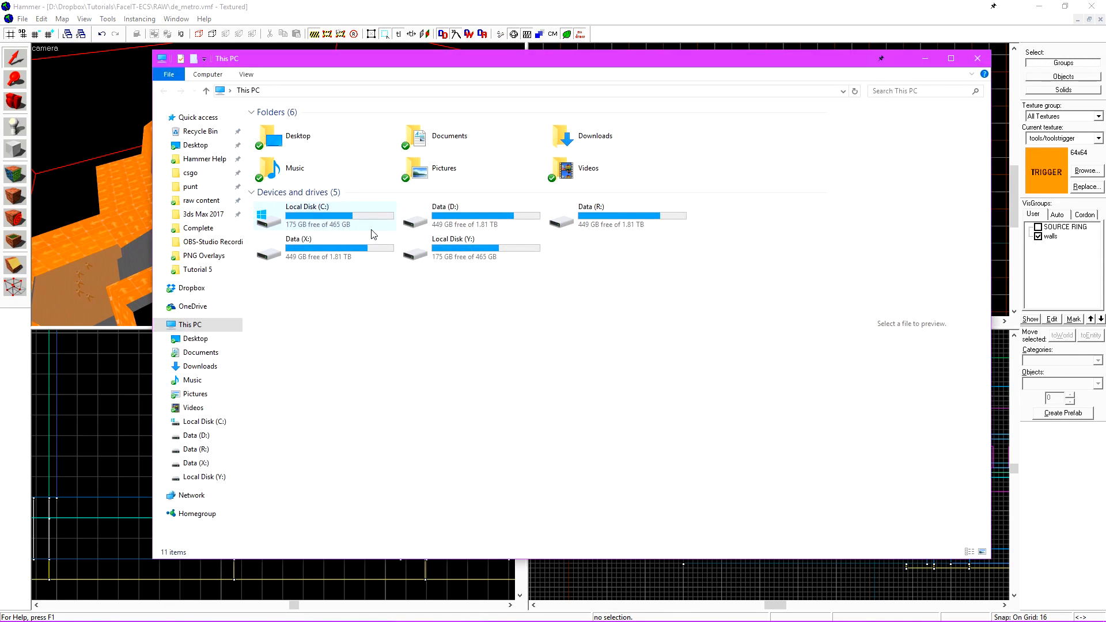
click(192, 174)
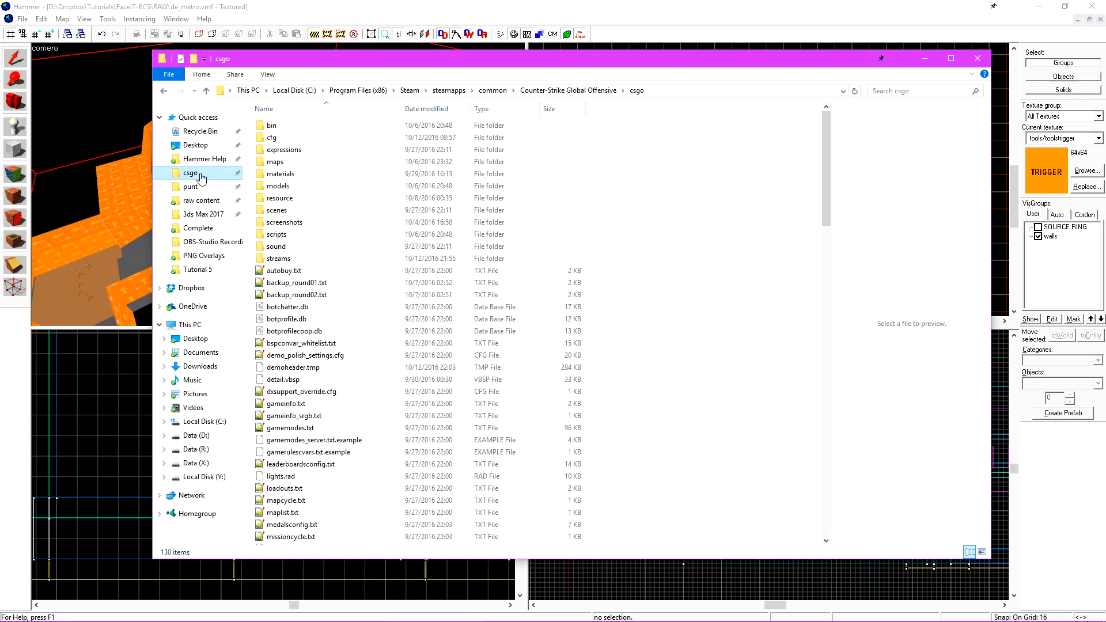
double_click(324, 169)
drag(827, 140, 846, 367)
click(307, 208)
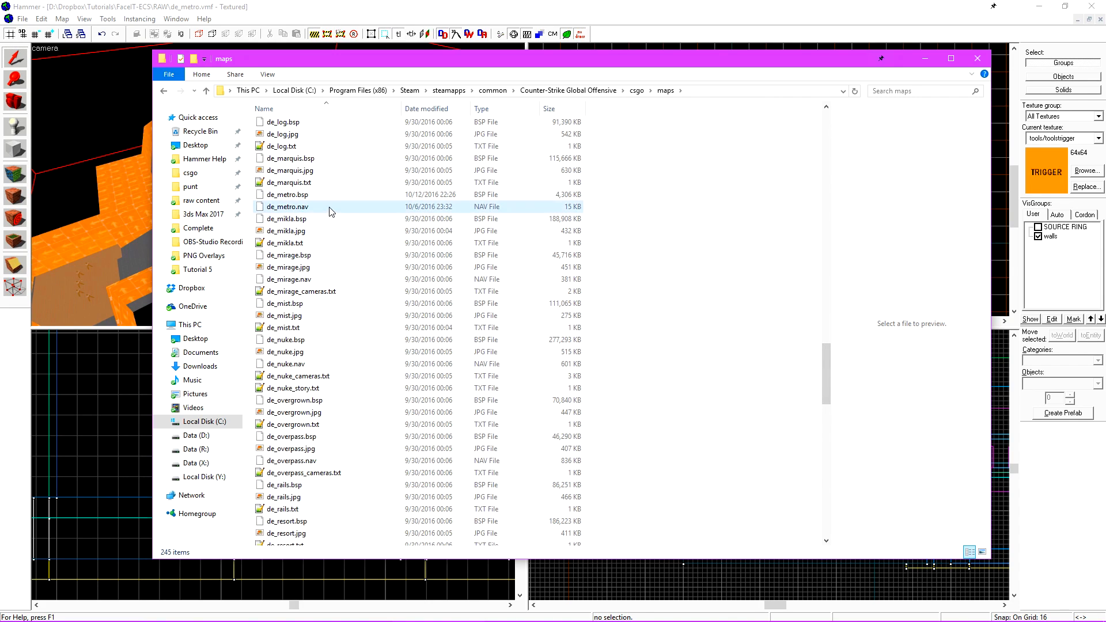
key(Delete)
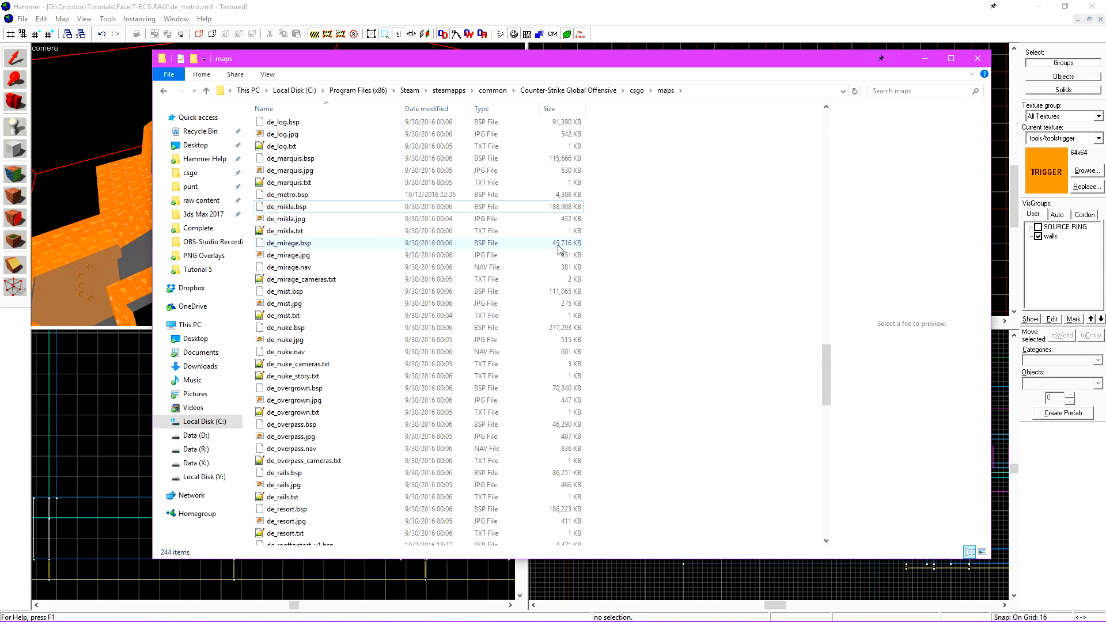
click(981, 61)
Switch to Counter-Strike: Global Offensive, load the map with the console command "map de_metro" and join the Terrorists
click(345, 610)
text(map de_metro)
key(Return)
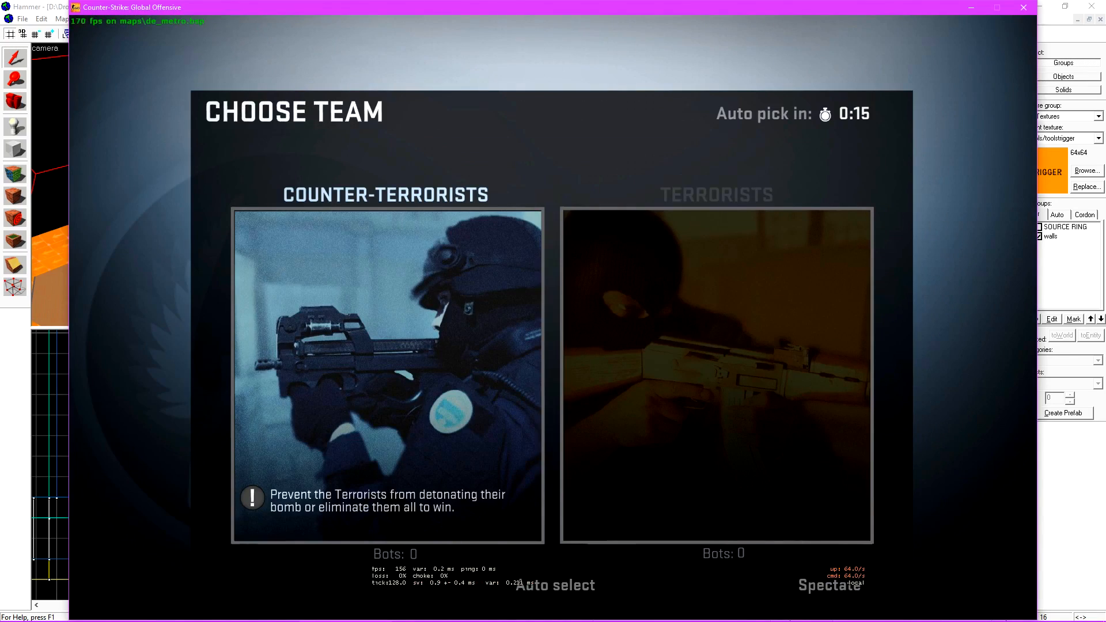
click(741, 310)
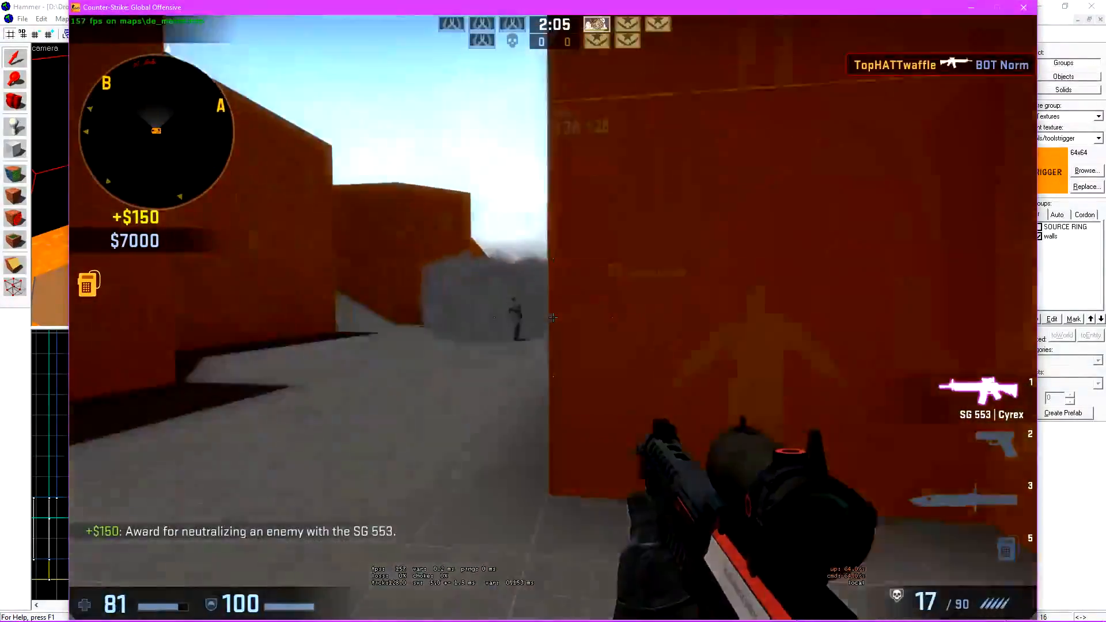
Play the opening Terrorist round against the bots, cycling through the pistol, knife and C4
key(2)
key(3)
key(5)
click(553, 317)
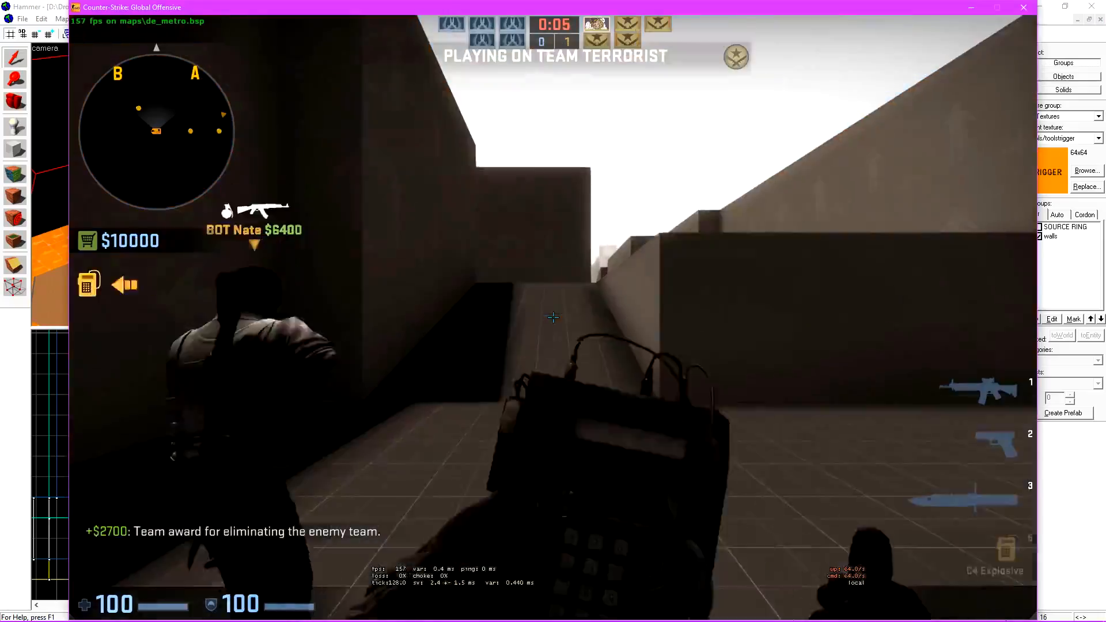
Playtest another Terrorist round: radio "Follow Me" to the bots, plant the C4 at bombsite A and engage defenders with the scoped SG 553
key(3)
key(z)
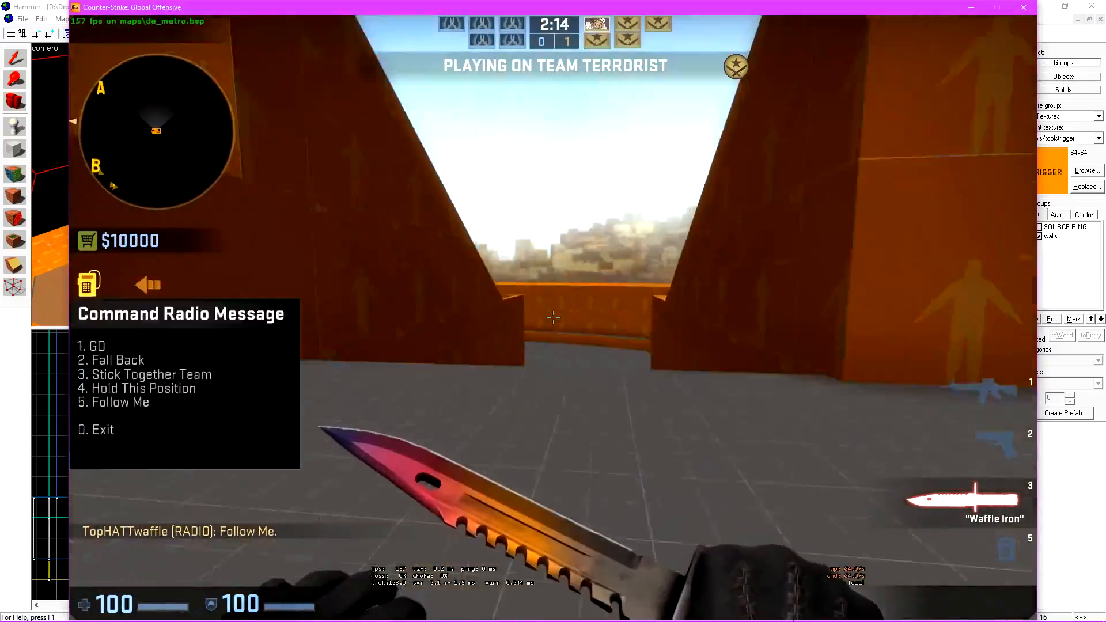
key(5)
key(z)
key(5)
key(1)
right_click(553, 317)
click(553, 317)
key(5)
click(553, 317)
key(1)
right_click(552, 317)
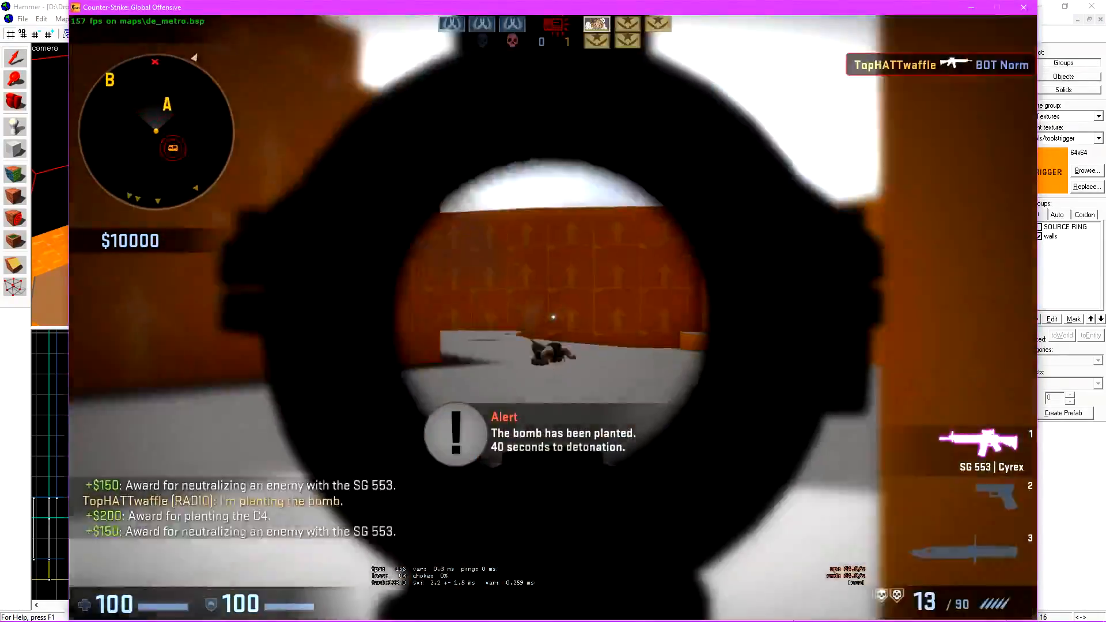
Advance from the planted bomb, reload, shoot the remaining defenders and pick up the AUG
right_click(553, 317)
key(w)
key(r)
click(553, 317)
key(e)
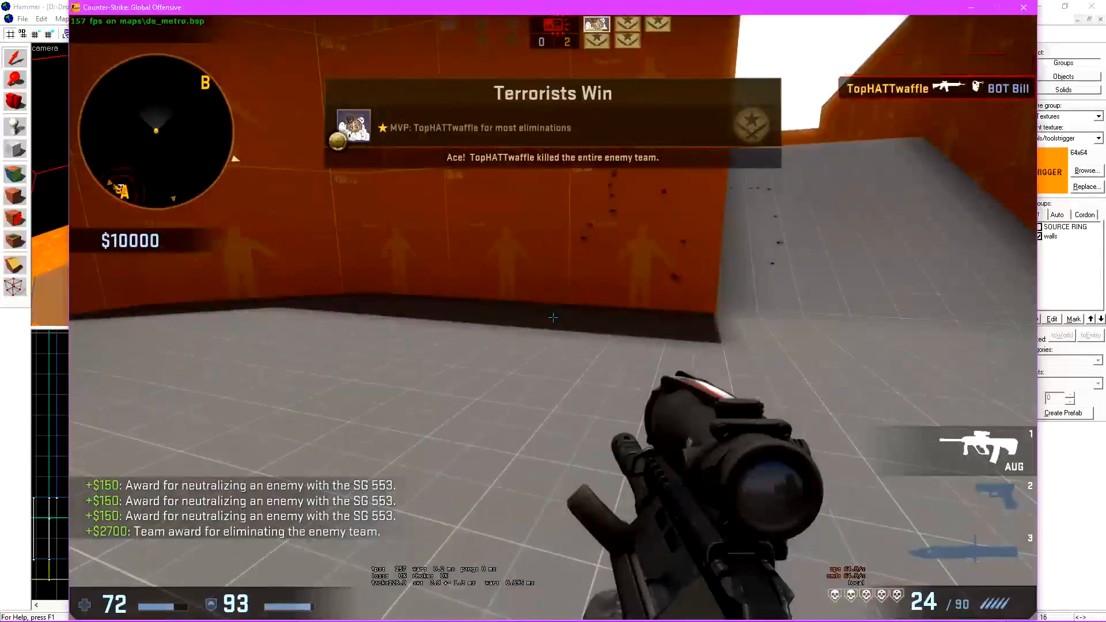
Test bombsite B by radioing "Follow Me", planting the C4 there and firing on defenders with the scoped AUG
key(3)
key(z)
key(5)
key(w)
key(1)
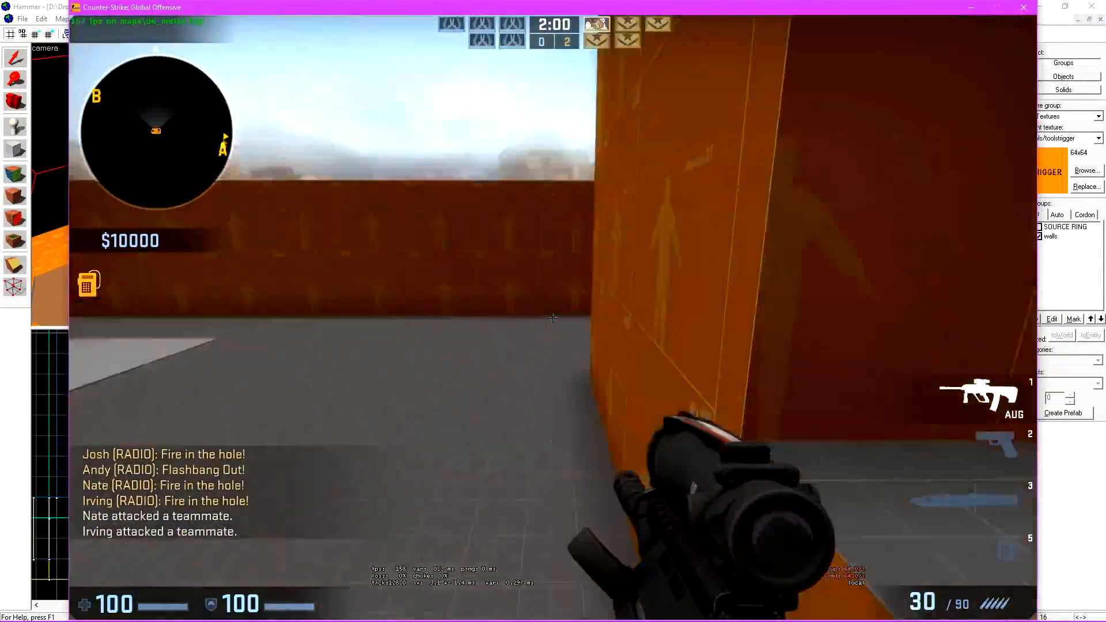
key(w)
key(5)
click(553, 318)
key(1)
key(w)
right_click(553, 317)
click(553, 317)
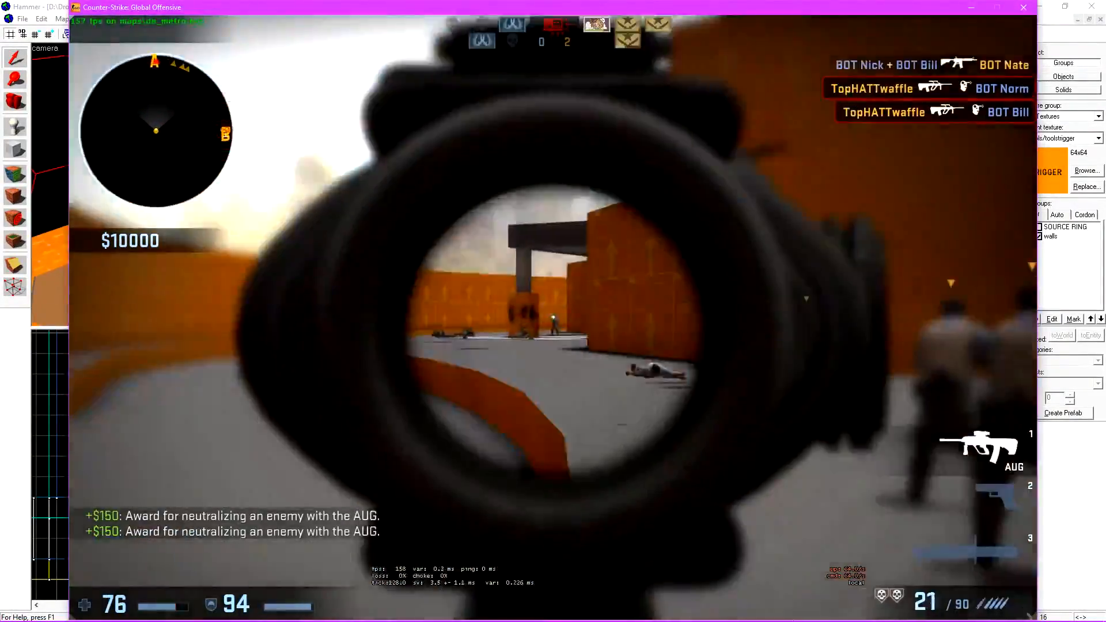
Fight off the remaining defenders and run through the map until the planted bomb detonates
click(553, 317)
key(3)
key(w)
key(1)
key(w)
key(3)
key(w)
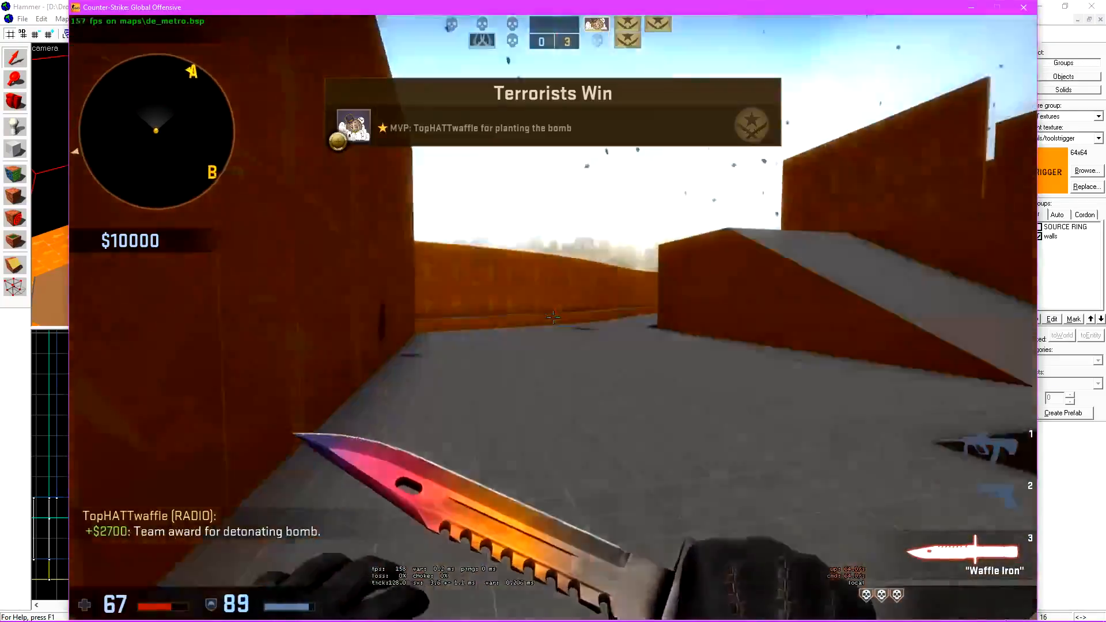
Play one more Terrorist round with repeated "Follow Me" radio calls, using the C4 and then the rifle against the bots
key(w)
key(3)
key(z)
key(5)
key(z)
key(5)
key(z)
key(w)
key(5)
key(5)
click(552, 317)
key(3)
key(w)
key(w)
key(1)
right_click(553, 318)
click(553, 318)
click(552, 317)
key(r)
Change to the Counter-Terrorist team, buy an M4A4 and test the defence against the attacking bots
key(m)
key(b)
key(3)
key(w)
key(1)
click(553, 317)
key(w)
key(r)
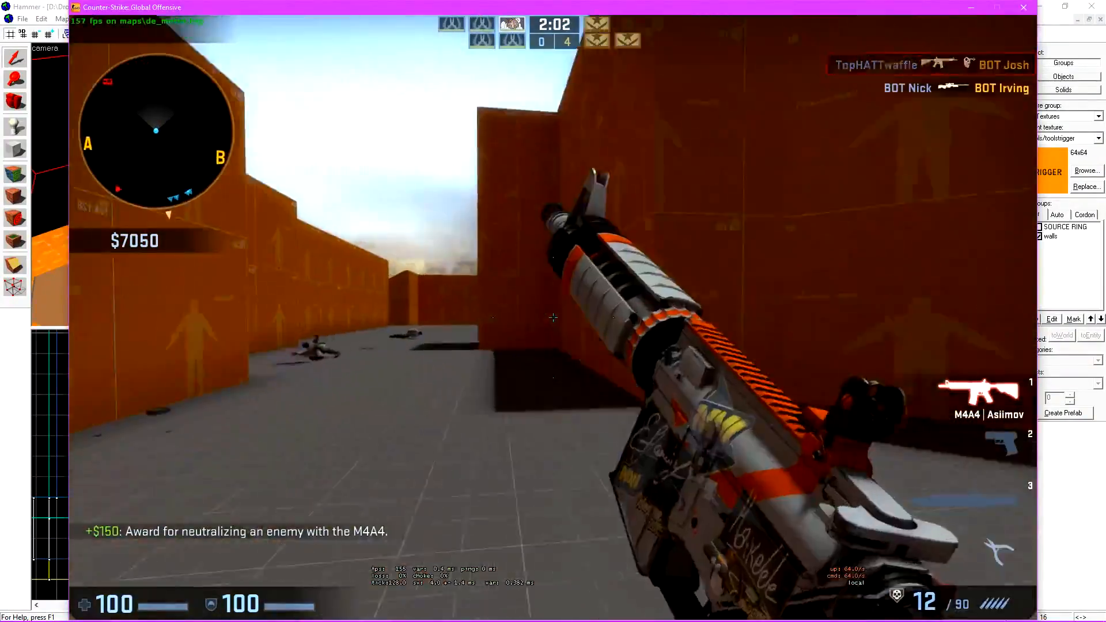
key(w)
click(553, 317)
click(552, 317)
key(w)
key(r)
key(3)
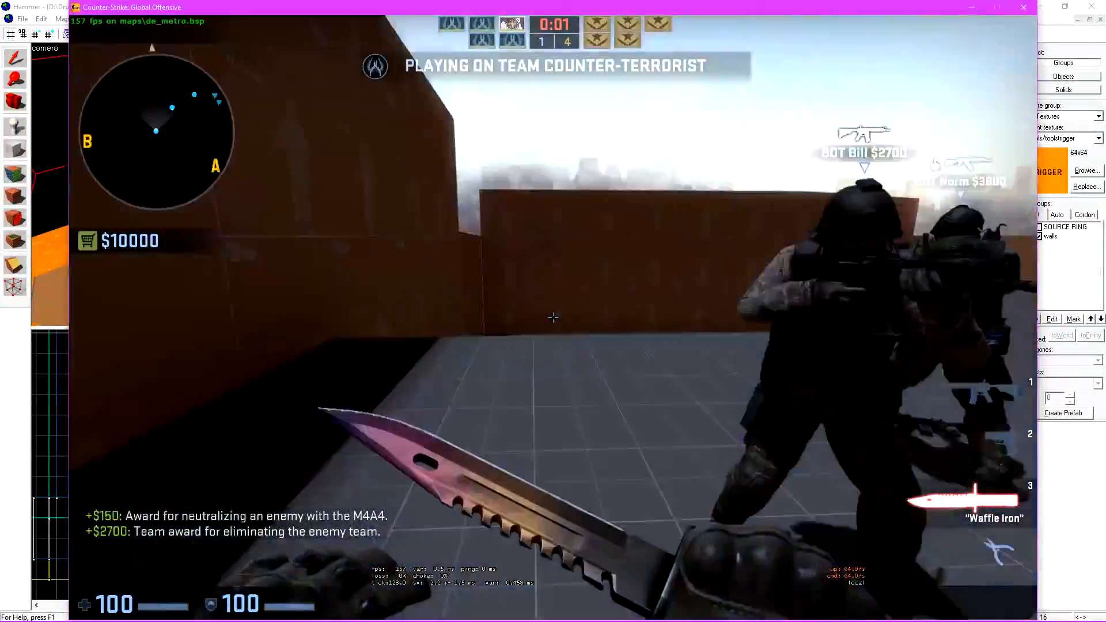
Test the curved stairwell and the area under the overhead beams as a Counter-Terrorist, shooting the last attacker with the M4A4
key(w)
key(1)
key(3)
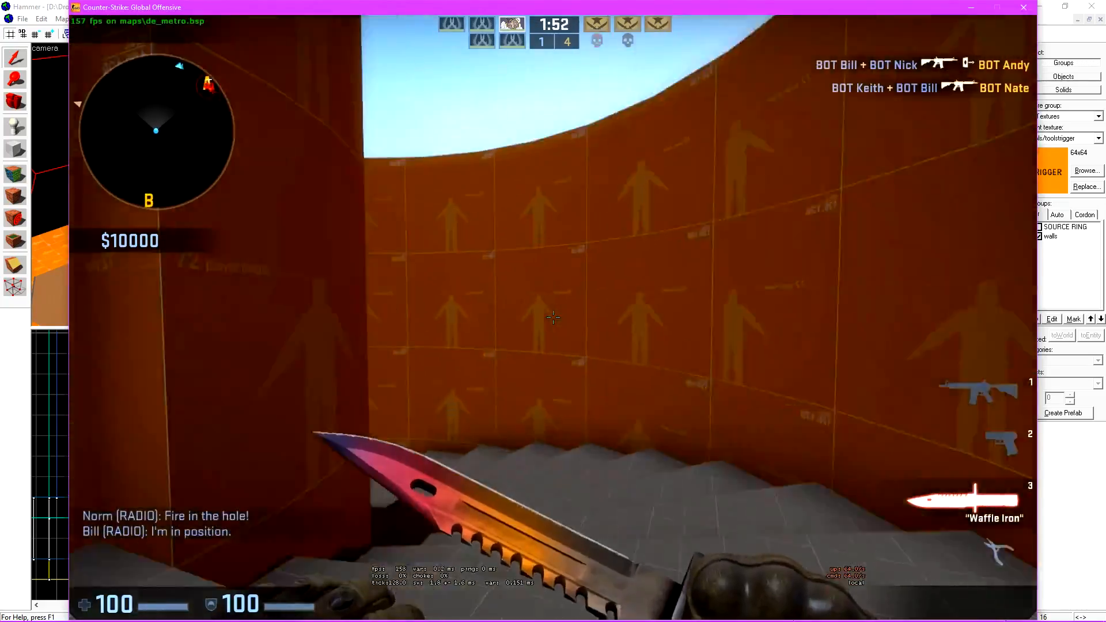
key(w)
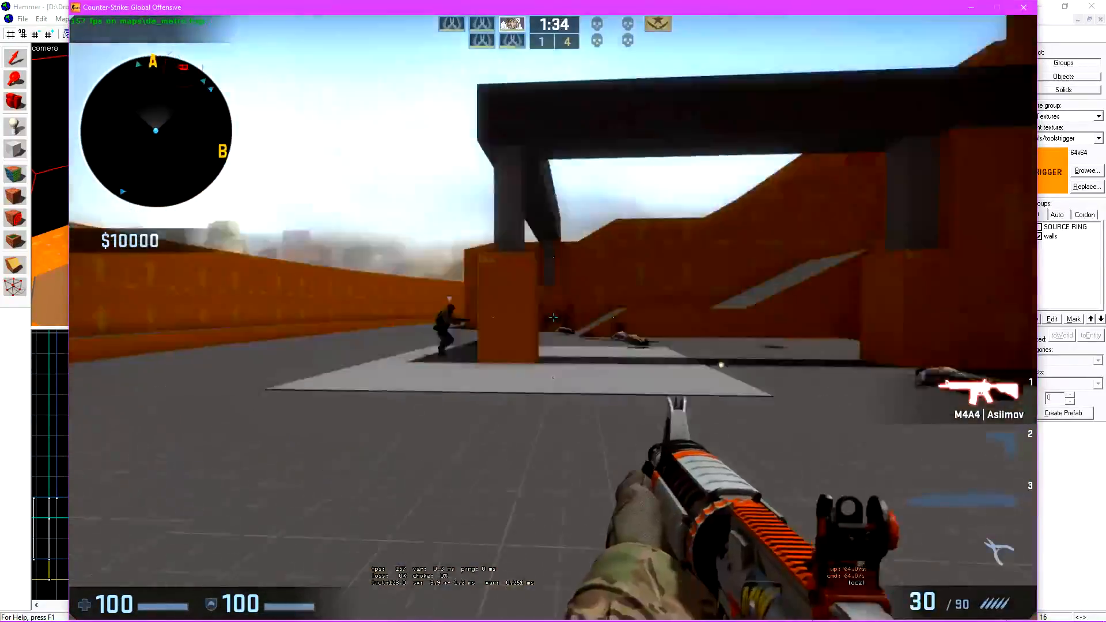
click(553, 317)
key(3)
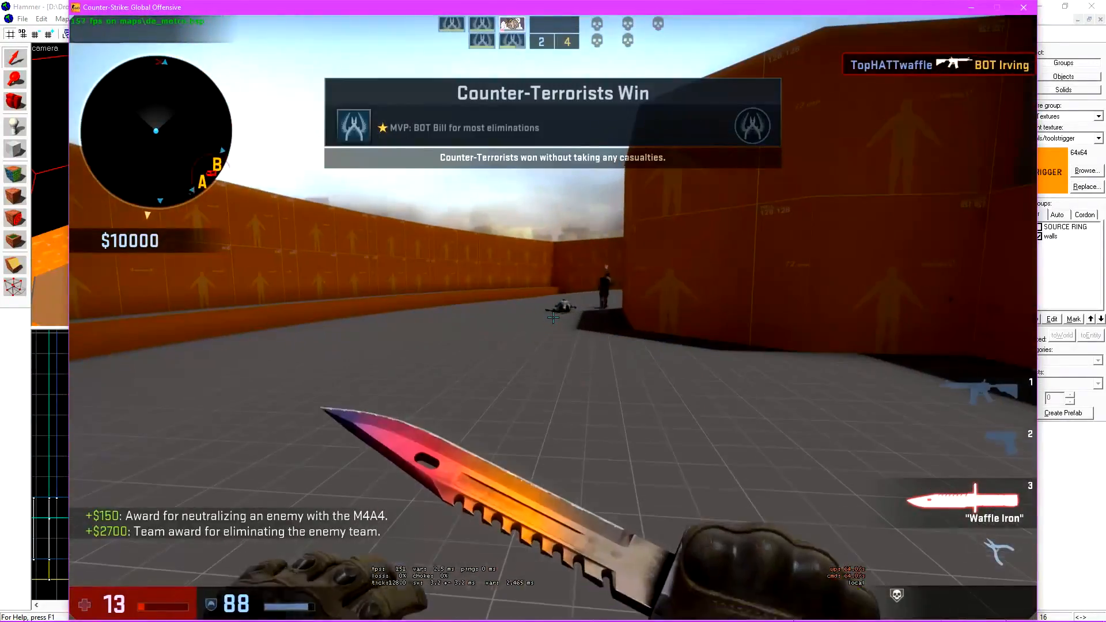
Move along the curved outer wall in a new Counter-Terrorist round and fire the M4A4 at the attackers
key(w)
key(1)
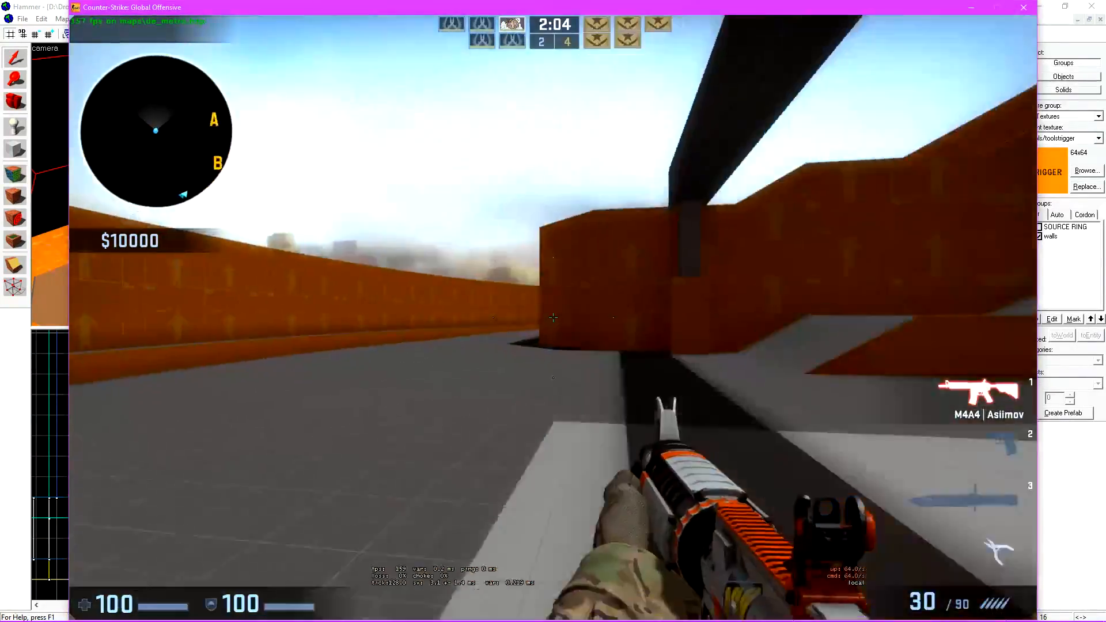
key(w)
click(553, 317)
Take control of surviving Counter-Terrorist bots and continue the round with the pistol and the P90
key(e)
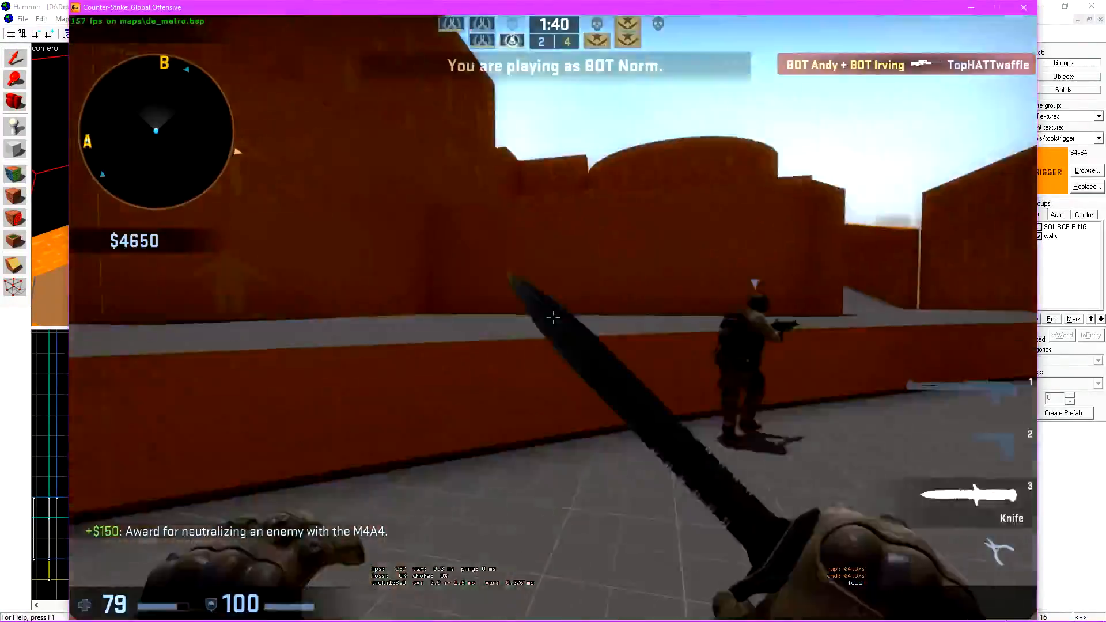
key(e)
key(2)
click(552, 318)
key(1)
key(w)
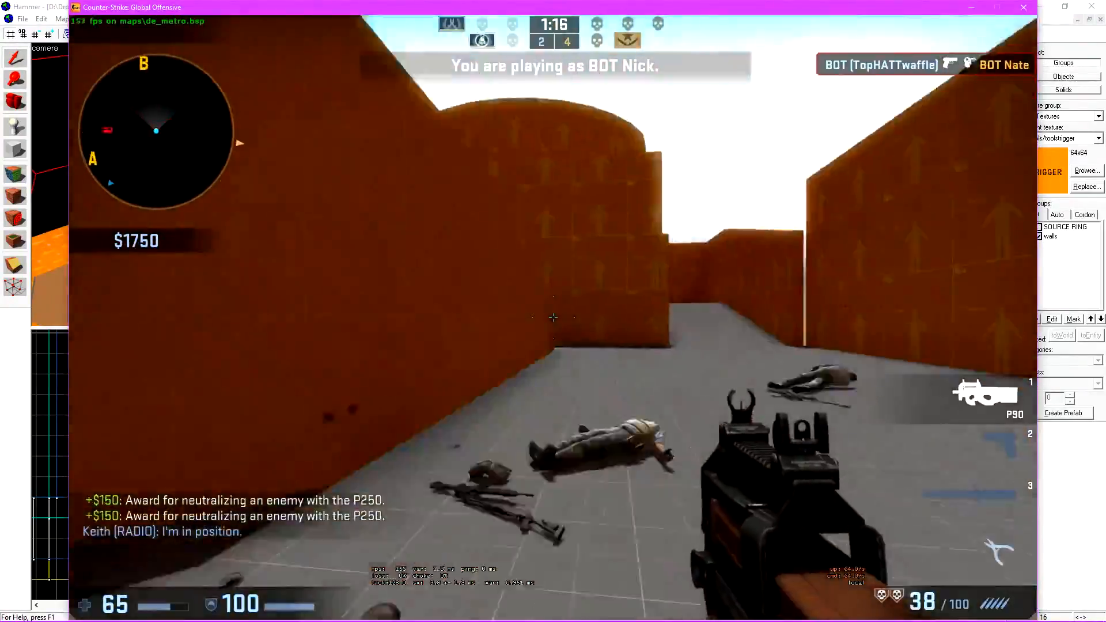
click(553, 317)
Buy an AUG for the next Counter-Terrorist round and hold the long curved area with its scope
key(3)
key(w)
key(b)
key(3)
key(w)
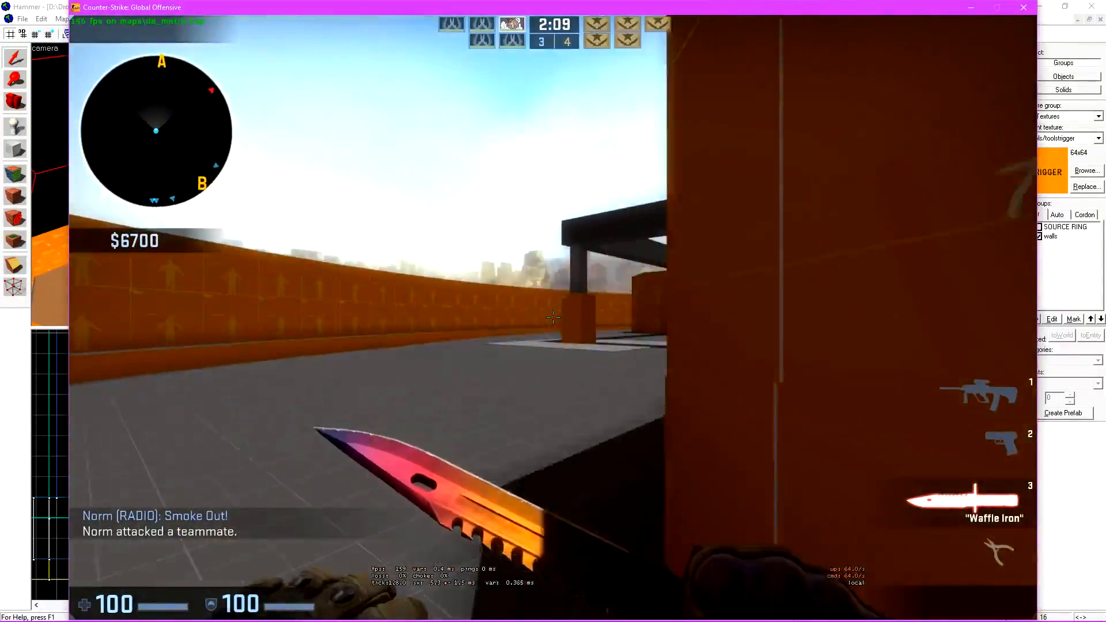
key(w)
key(1)
right_click(553, 317)
click(553, 317)
click(553, 317)
key(3)
key(1)
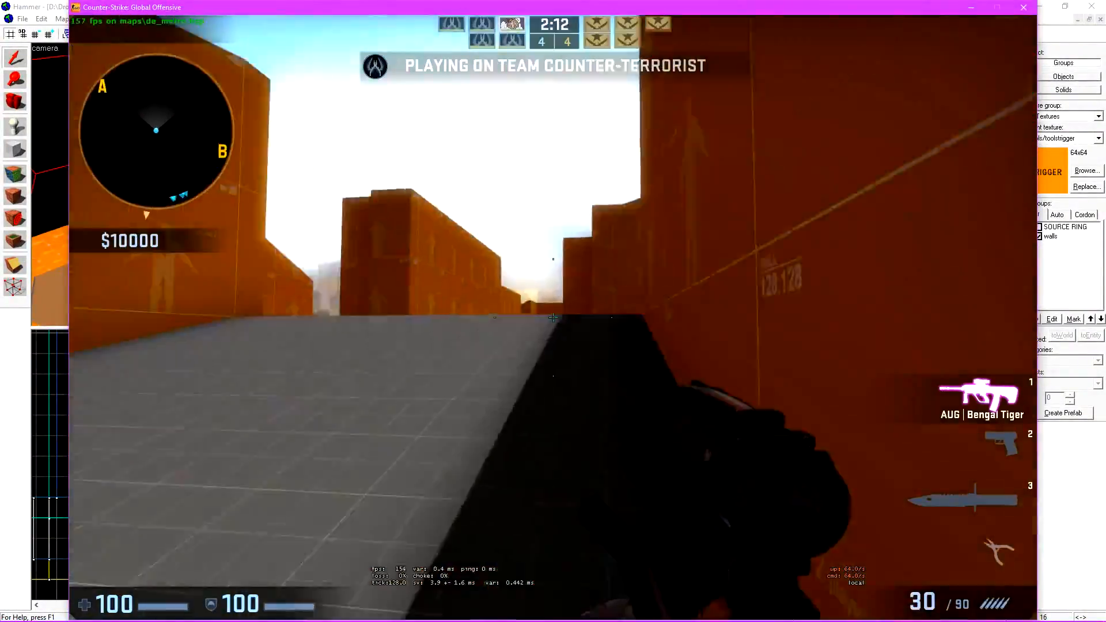
Check the sightlines over the grey ramp with the AUG scope and finish the playtest with the knife out
right_click(553, 317)
right_click(552, 317)
key(e)
key(3)
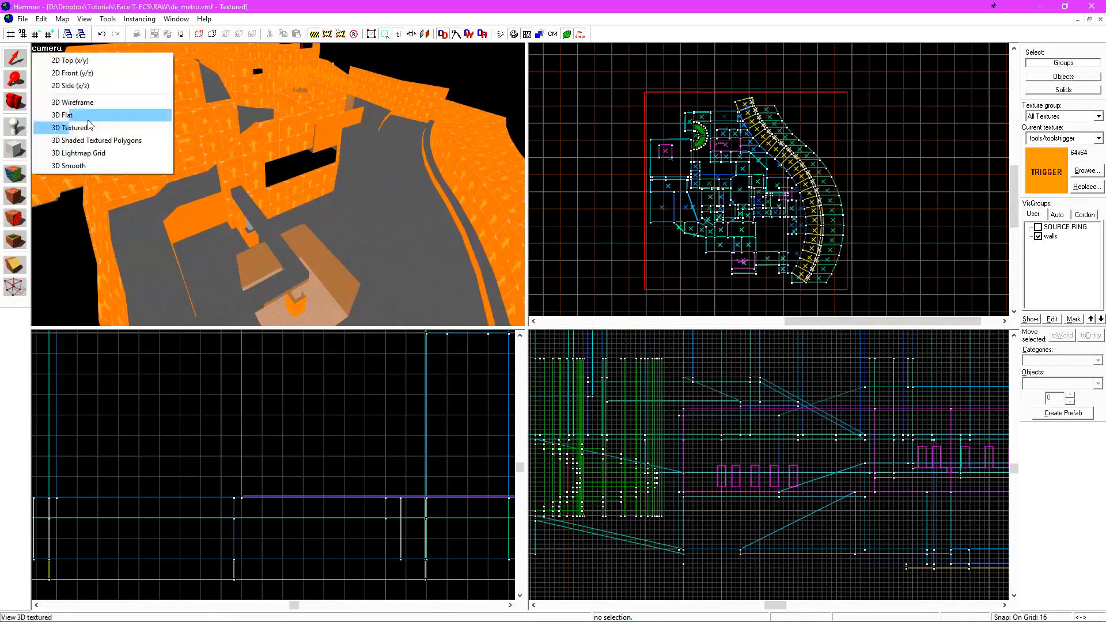
Switch back to Hammer, set the camera view to 3D Flat and create a long block on the curved yellow track
click(70, 114)
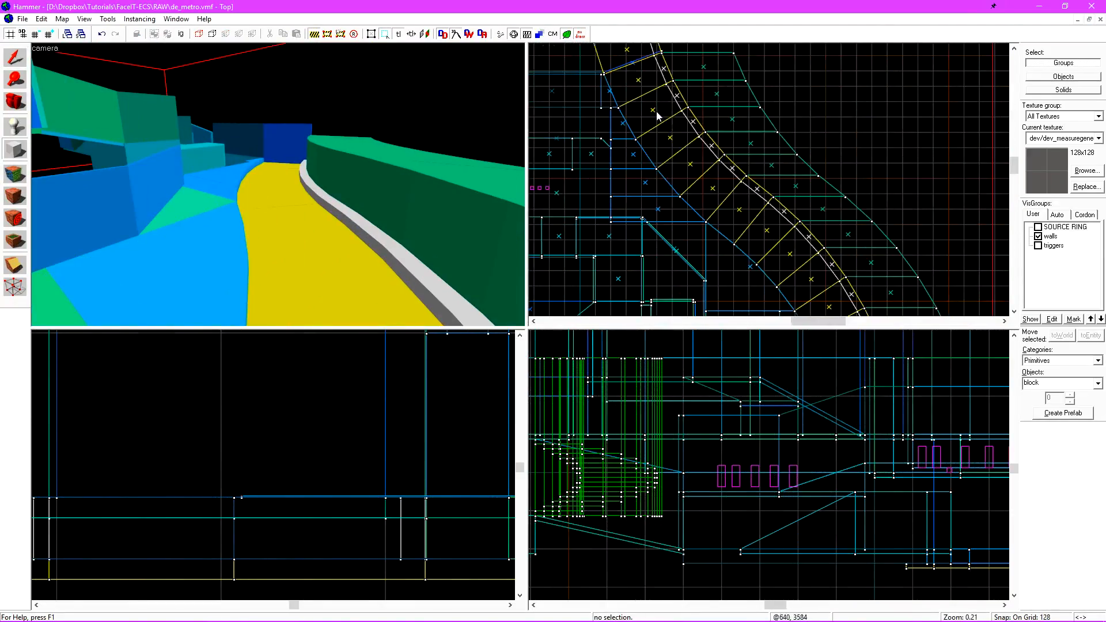
scroll(657, 117, up, 2)
drag(643, 111, 695, 309)
key(Return)
Adjust the long block's placement on the track, duplicate it further along and angle the copy to the curve
scroll(338, 479, down, 3)
scroll(750, 234, down, 3)
click(750, 234)
drag(761, 215, 747, 223)
scroll(721, 171, up, 4)
shift+drag(723, 168, 730, 214)
drag(786, 286, 803, 269)
scroll(797, 270, down, 2)
key(z)
key(z)
click(285, 163)
scroll(714, 167, down, 6)
key(z)
key(z)
scroll(691, 104, up, 6)
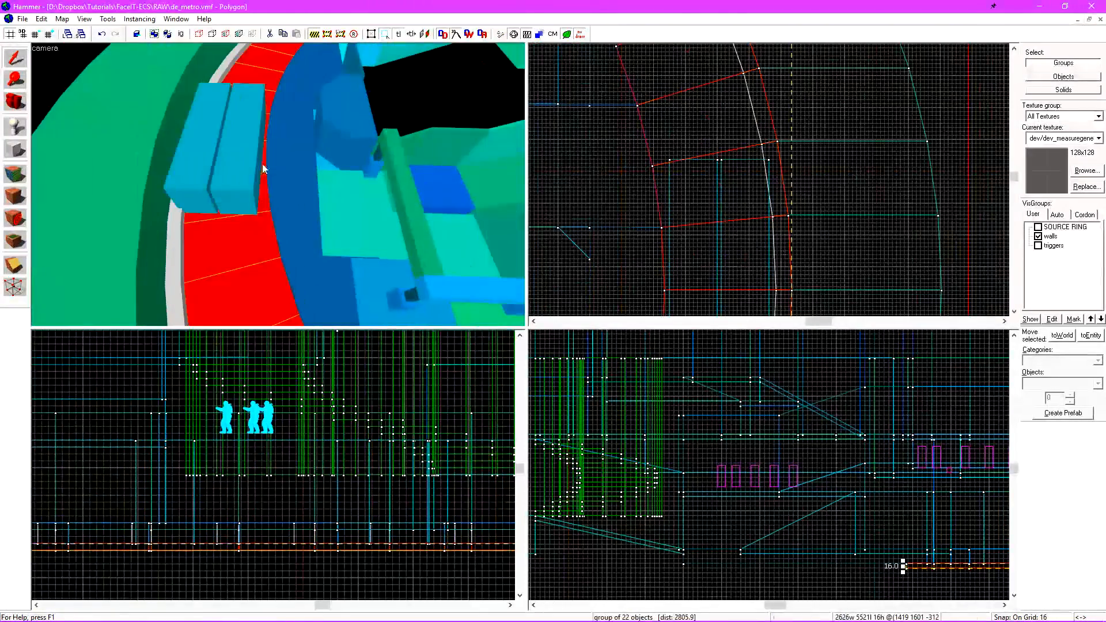
Select the blocks on the track, angle them to match the bend and duplicate them farther along the curve
ctrl+click(745, 228)
click(745, 228)
scroll(746, 228, down, 2)
drag(736, 221, 728, 215)
scroll(728, 215, down, 3)
ctrl+click(191, 76)
scroll(785, 119, down, 2)
shift+drag(783, 95, 699, 188)
scroll(699, 188, up, 5)
Move and rotate the duplicated block, then add another rotated copy to continue the row along the curved track
key(z)
key(z)
scroll(721, 151, up, 3)
drag(697, 141, 741, 167)
drag(810, 249, 813, 245)
shift+drag(741, 167, 817, 202)
drag(889, 124, 894, 103)
drag(818, 202, 848, 284)
scroll(836, 215, up, 3)
scroll(837, 215, up, 2)
key(z)
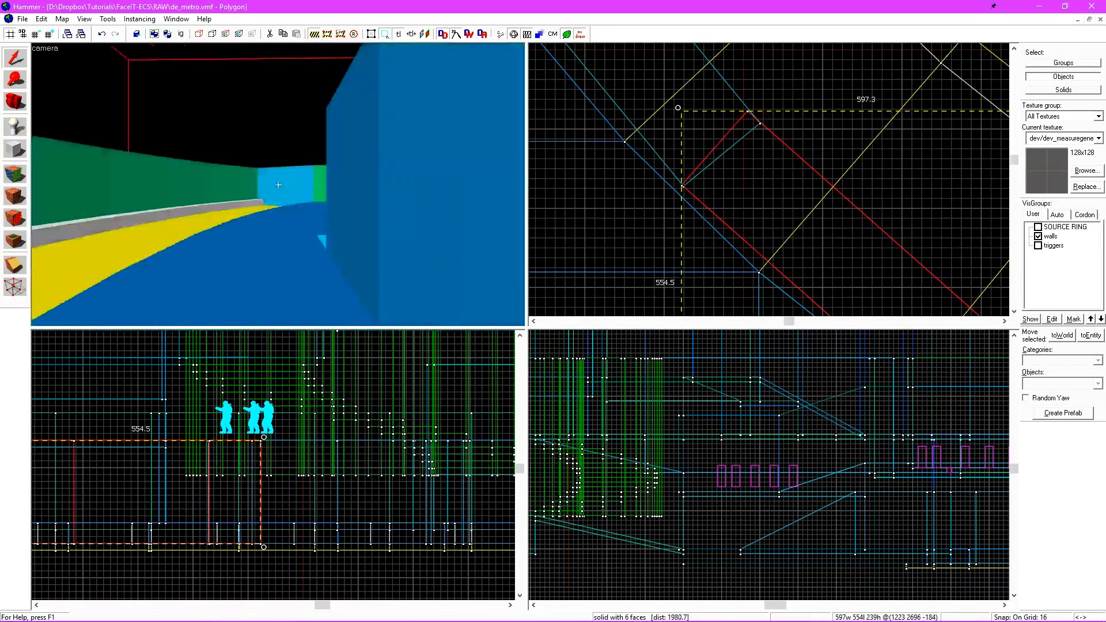
Filter the texture browser by "dev" and choose a development texture for new geometry
key(z)
click(1087, 171)
text(dev)
scroll(652, 148, down, 5)
double_click(652, 148)
Create a new block on the curved track, giving it a footprint and a height
click(254, 176)
key(shift+b)
mouse_move(628, 170)
mouse_down()
mouse_move(689, 249)
mouse_move(708, 249)
mouse_up()
scroll(288, 533, up, 7)
drag(297, 482, 301, 365)
key(Return)
Reposition the new block and adjust its corners to follow the bend of the track
drag(688, 249, 649, 234)
key(shift+z)
key(shift+z)
drag(675, 123, 725, 172)
click(726, 171)
drag(645, 208, 751, 132)
click(634, 252)
Select the block on the track and duplicate it farther along the curve
key(z)
key(z)
click(253, 138)
shift+drag(786, 283, 762, 172)
key(Escape)
Select the blocks along the track together and tie them to a func_detail entity
key(z)
click(277, 184)
key(z)
scroll(745, 190, down, 5)
ctrl+click(299, 147)
key(ctrl+t)
key(Escape)
Copy a track block to a more distant stretch of the curved track
key(z)
scroll(714, 144, down, 8)
click(788, 80)
shift+drag(784, 87, 742, 288)
scroll(742, 276, up, 8)
Adjust the copied block's placement and angle to fit the curve at its new location
drag(745, 185, 720, 210)
drag(774, 118, 763, 111)
drag(747, 182, 728, 182)
drag(756, 232, 731, 245)
scroll(730, 245, down, 2)
key(Escape)
Nudge the track block closer into line with the row along the curve
key(z)
key(z)
drag(766, 172, 743, 154)
key(Escape)
key(z)
key(z)
Set the camera view to 3D Textured and apply a light gray development texture to the selected track blocks
click(217, 167)
scroll(659, 173, down, 8)
click(45, 50)
click(1087, 171)
double_click(844, 288)
ctrl+click(125, 143)
ctrl+click(339, 195)
key(shift+t)
Create another block near the track and move one of its vertices to shape it
key(z)
scroll(691, 190, up, 10)
key(shift+b)
drag(738, 190, 642, 163)
key(Return)
key(shift+v)
click(724, 216)
drag(723, 217, 724, 231)
key(shift+s)
Apply the tools/toolsnodraw texture to the unseen faces of the curved outer wall
click(1087, 170)
double_click(303, 296)
key(shift+a)
key(shift+z)
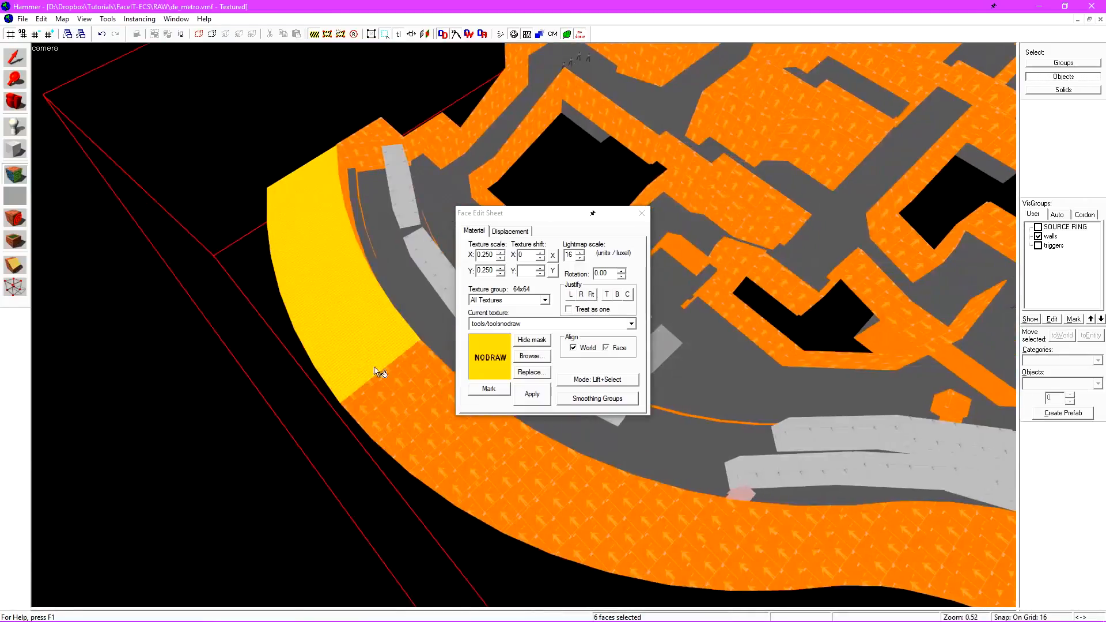
key(z)
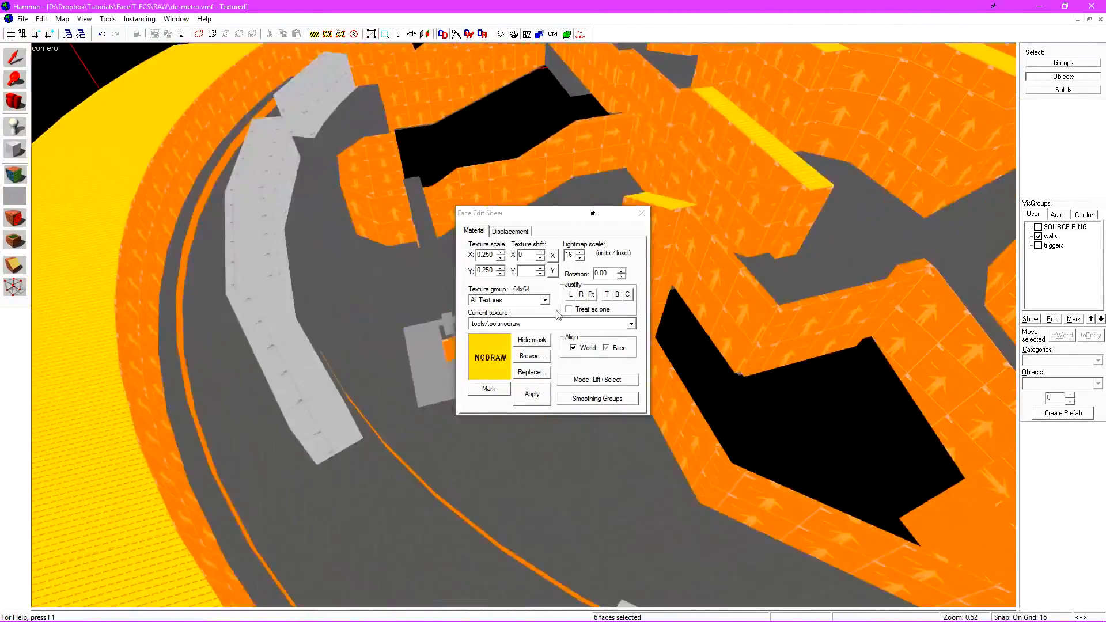
key(shift+z)
key(shift+s)
Choose the tools/toolsplayerclip texture and raise the top of the player clip wall along the curved track
key(z)
click(1086, 171)
text(clip)
double_click(303, 296)
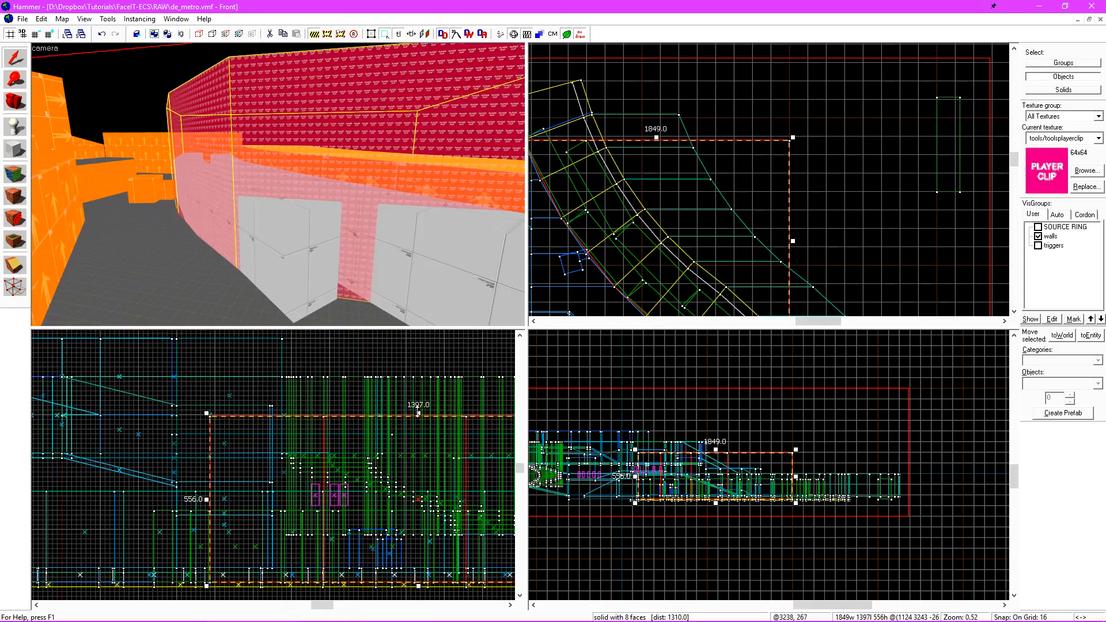
drag(418, 413, 418, 370)
key(Escape)
Select the thin walls beside the ramp and edit their face textures with the gray grid and orange development textures
click(75, 254)
scroll(679, 156, down, 5)
scroll(715, 142, up, 12)
click(715, 142)
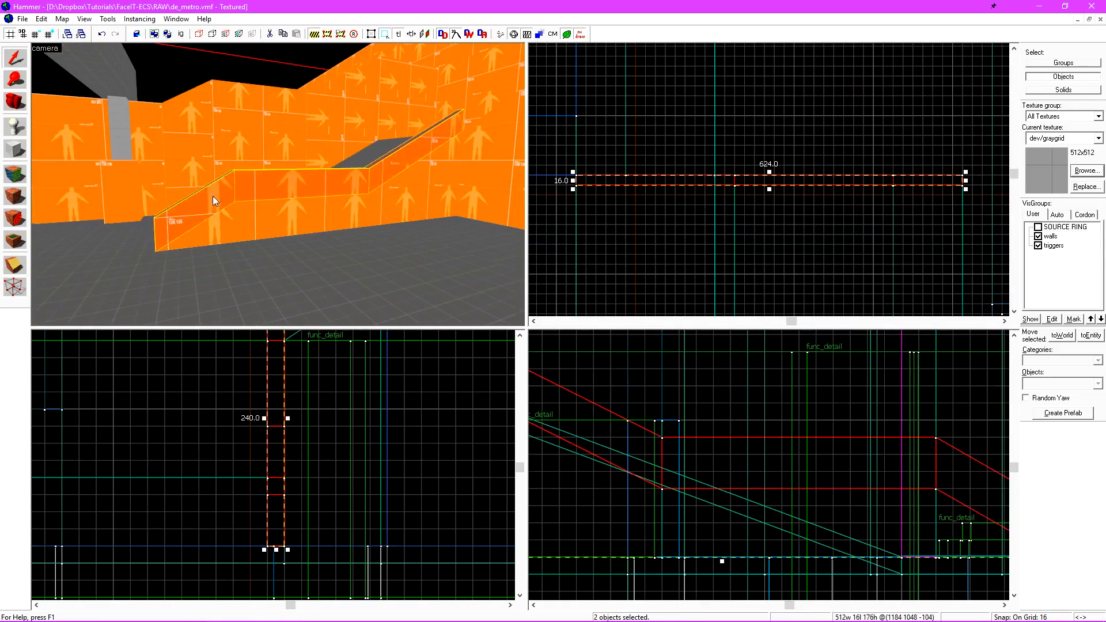
key(shift+a)
click(282, 140)
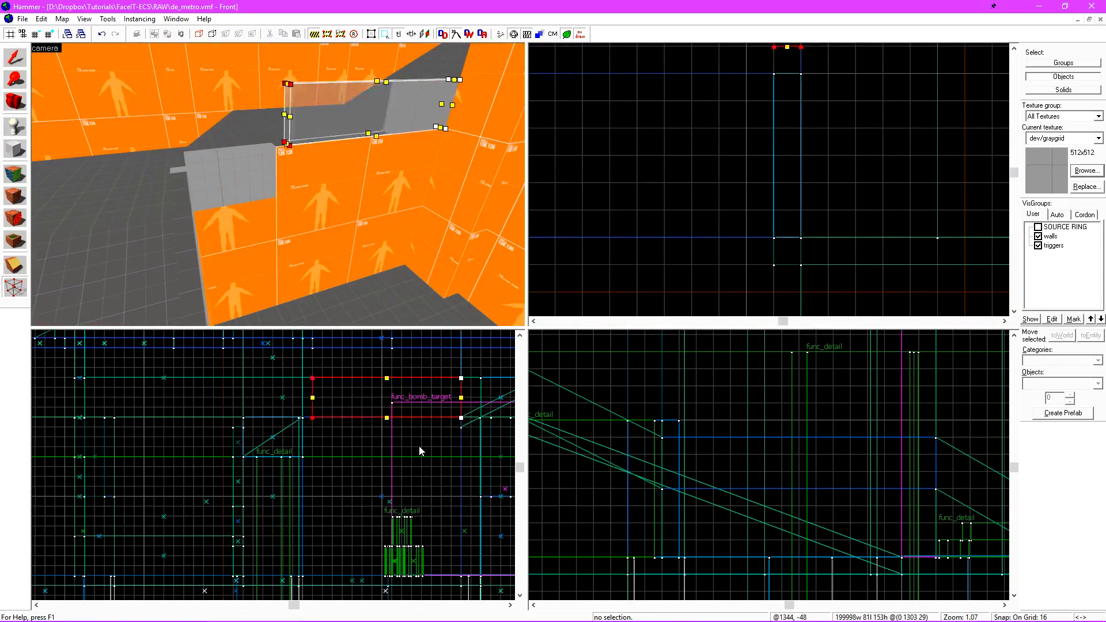
key(shift+a)
click(232, 250)
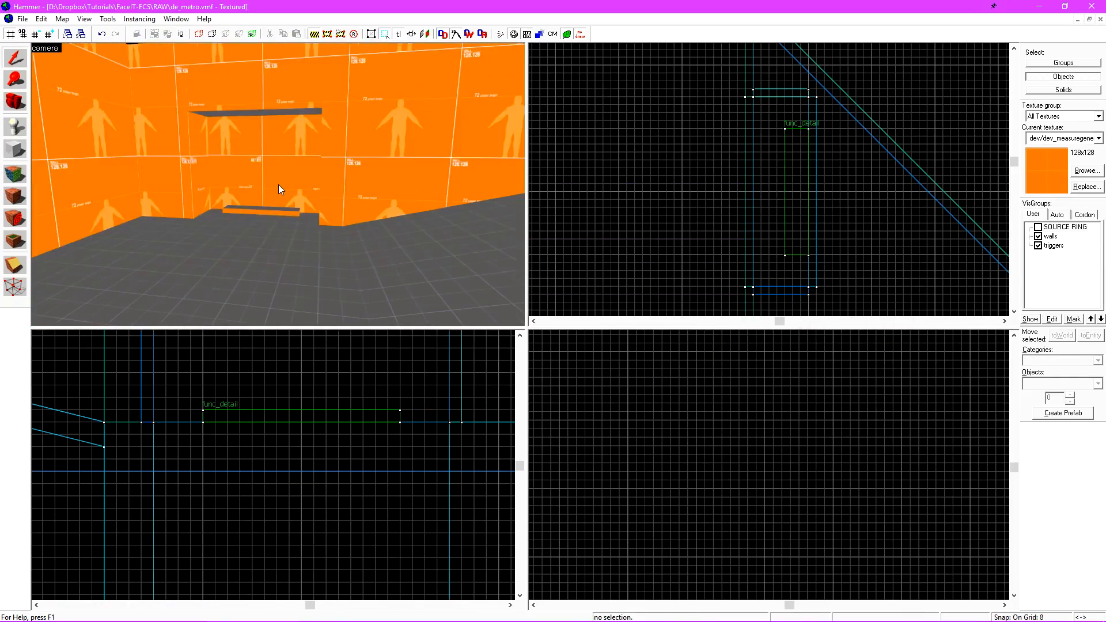
Unhide the quick-hidden geometry and open face editing for the surrounding walls
key(z)
key(u)
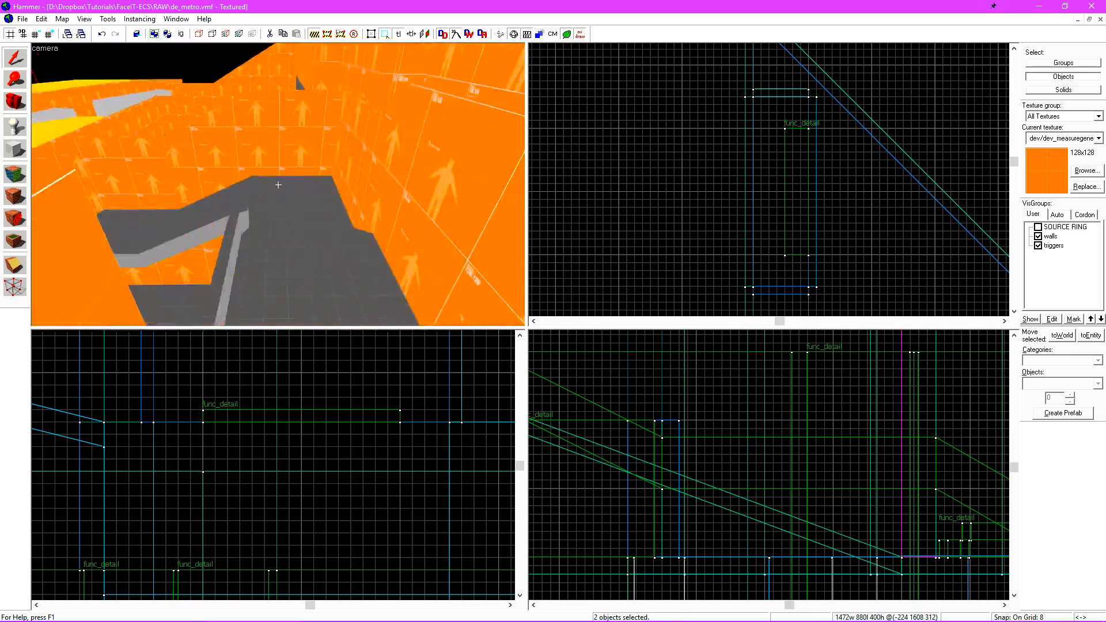
key(z)
key(shift+a)
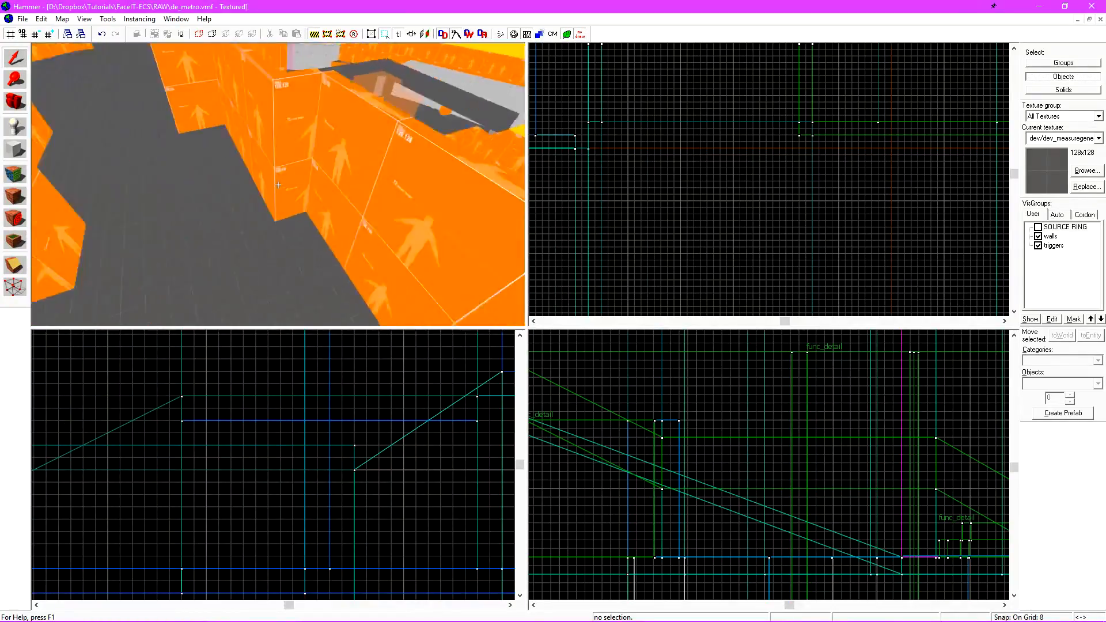
Raise the bottom of the 64-unit-wide wall section to leave it 192 units tall, with an opening beneath
key(z)
click(302, 223)
scroll(715, 190, down, 10)
scroll(685, 190, up, 12)
drag(250, 533, 251, 464)
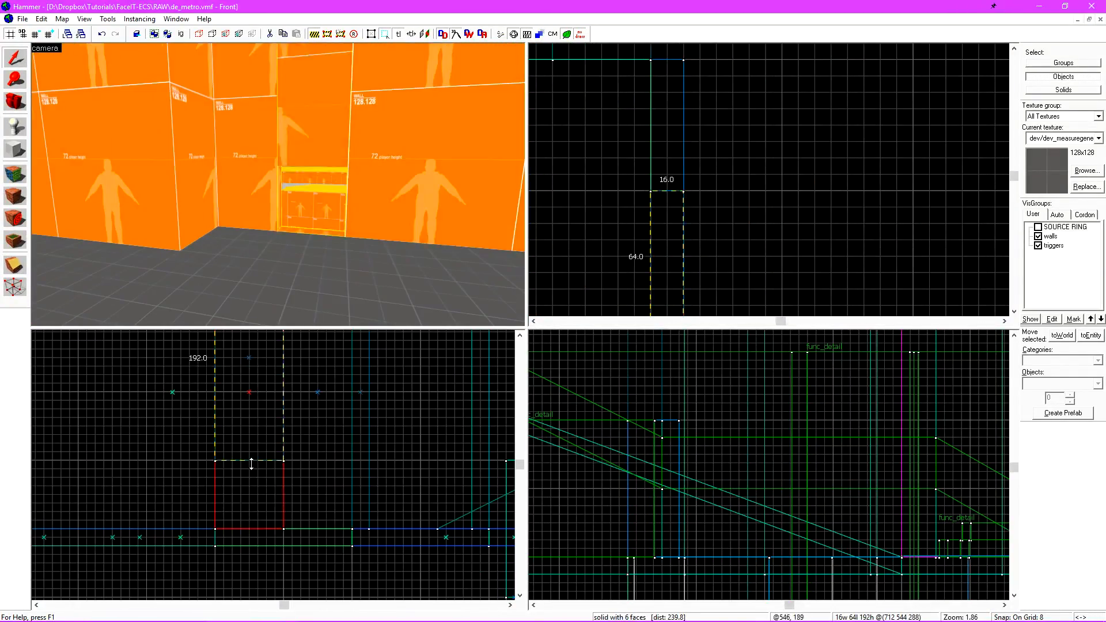
key(shift+v)
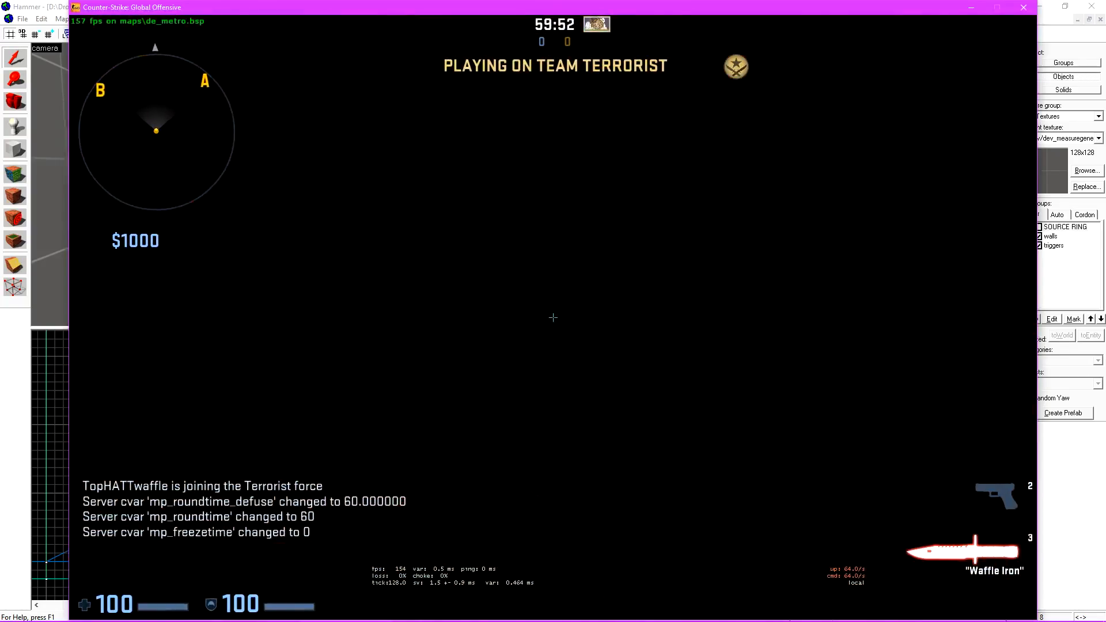
Playtest the compiled map in Counter-Strike: Global Offensive, switching weapons and opening the developer console
key(2)
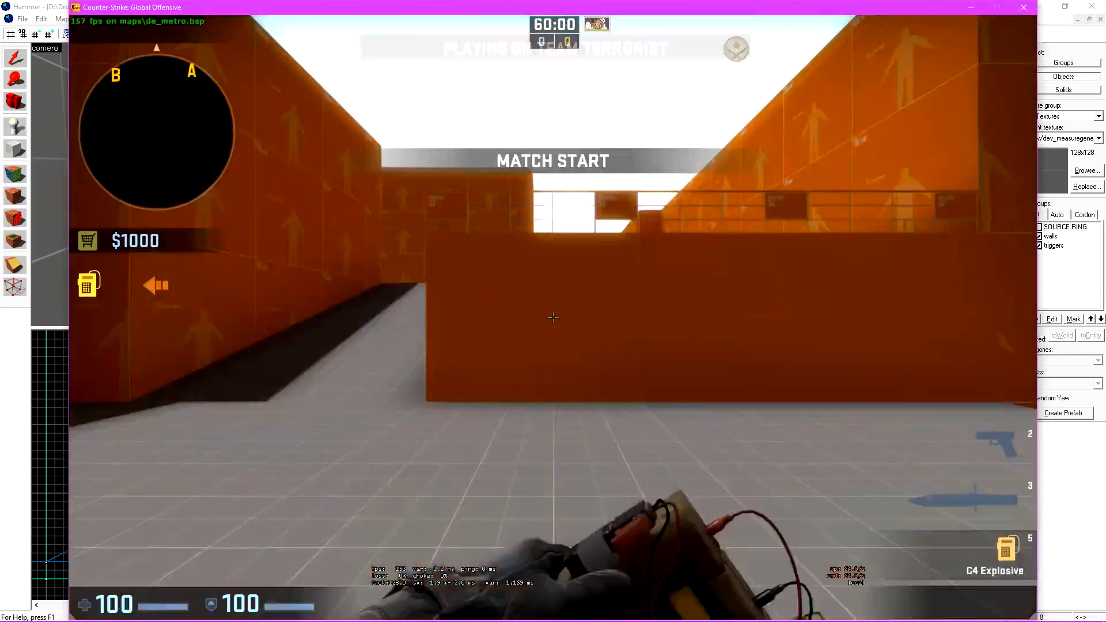
key(3)
key(grave)
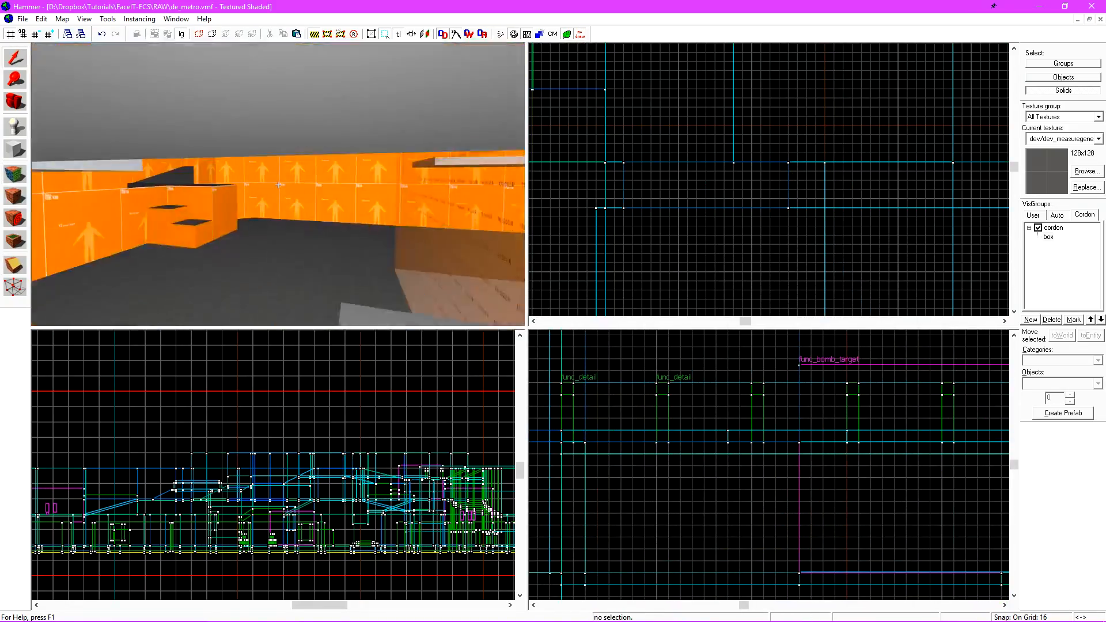
Switch back to Hammer and examine the bomb site interiors, walkways and the blocks along the curved track
key(d)
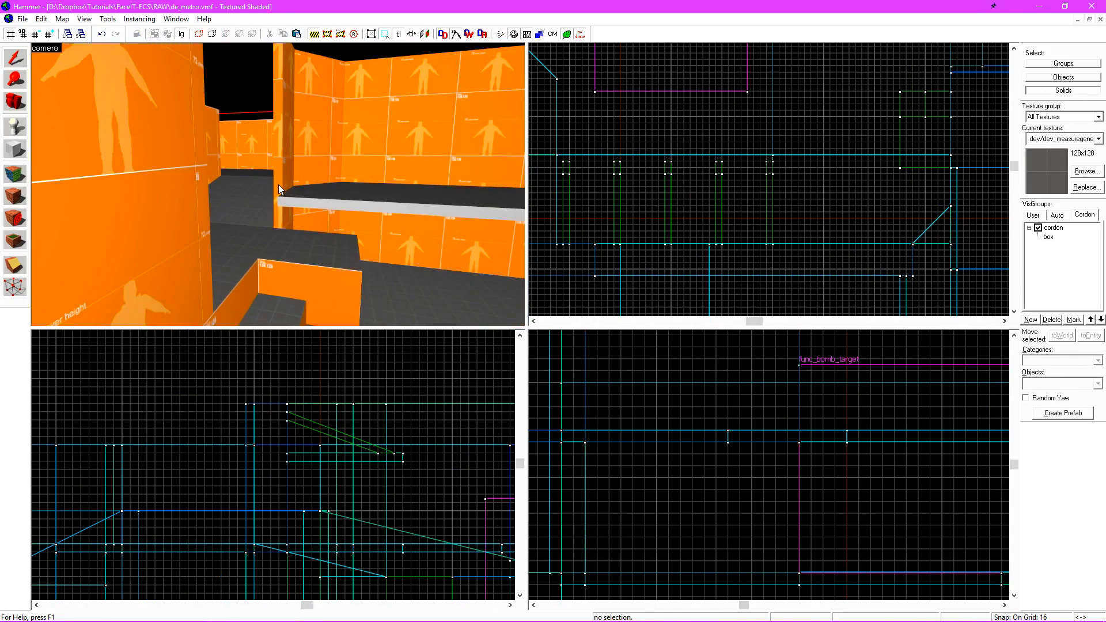
key(a)
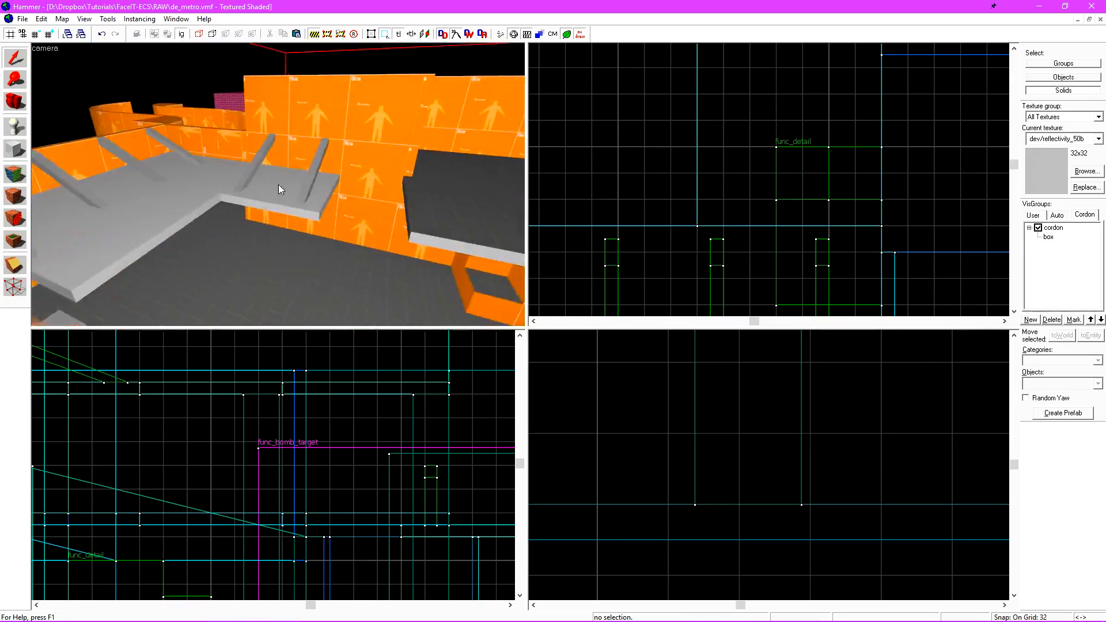
key(z)
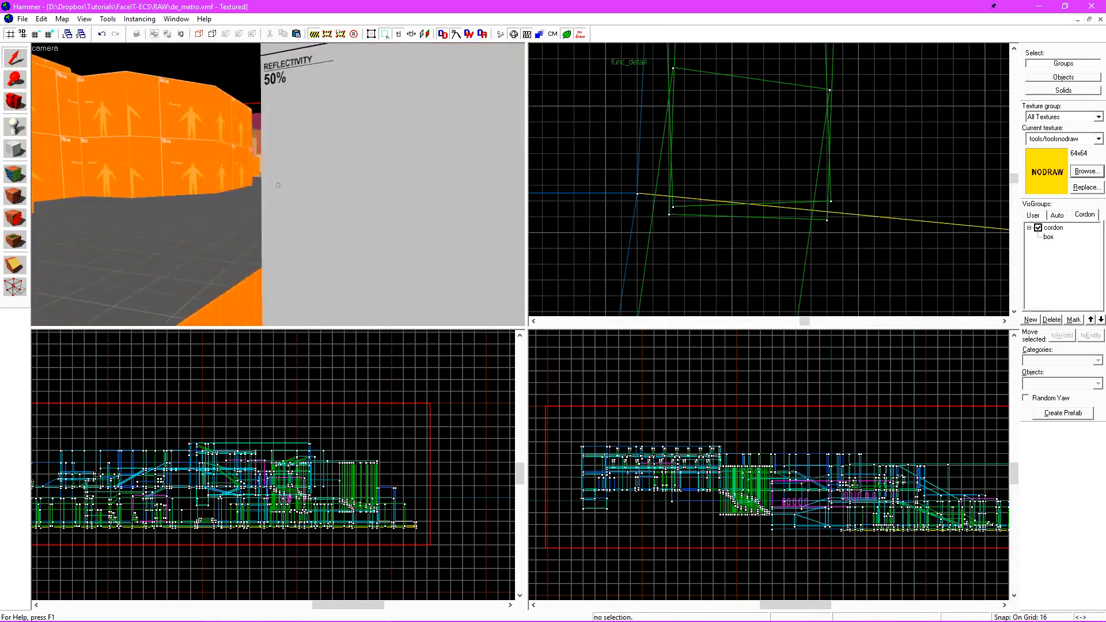
key(z)
scroll(769, 178, down, 4)
scroll(769, 179, up, 3)
key(z)
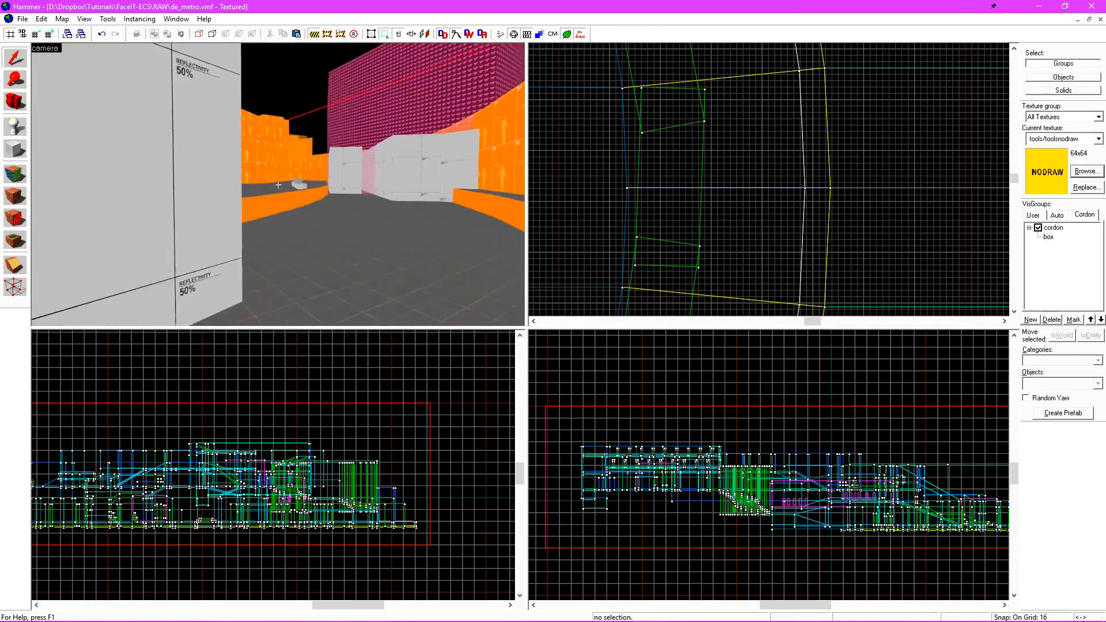
Duplicate a func_detail block on the curved track and place the copy farther along the row
key(z)
scroll(769, 178, down, 4)
click(736, 263)
shift+drag(736, 263, 672, 159)
key(z)
key(z)
key(z)
key(z)
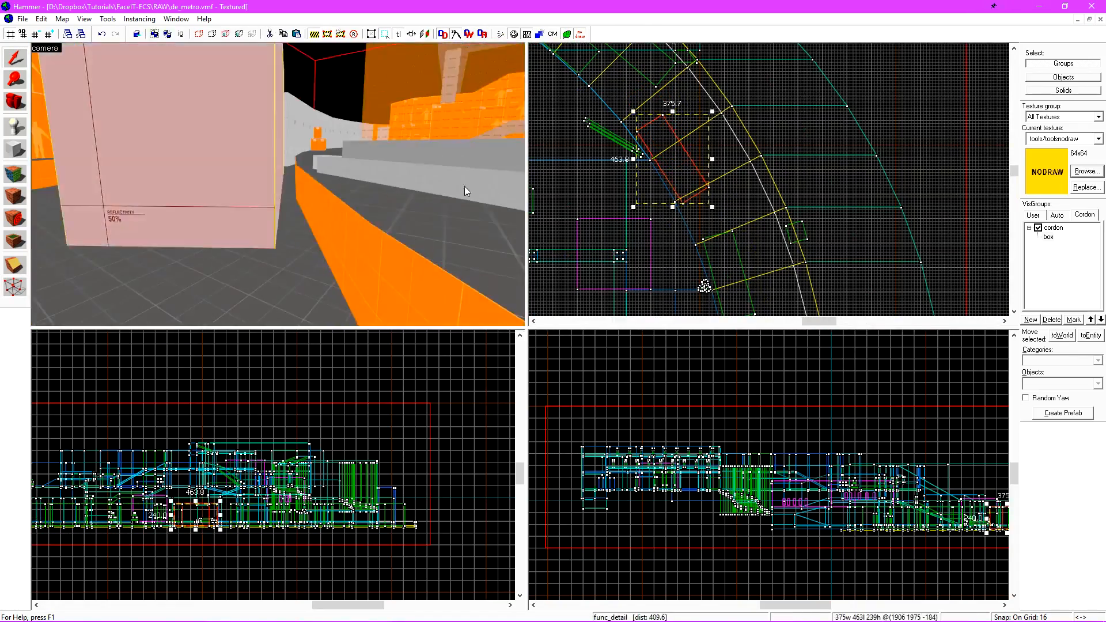
Set the current texture to dev/reflectivity_40b and create a new block beside the track
click(1098, 139)
click(1063, 252)
key(shift+b)
drag(686, 117, 820, 143)
key(Return)
Duplicate the new block, select an additional piece with it and reposition the selection near the track
scroll(196, 516, up, 8)
shift+drag(181, 460, 221, 480)
ctrl+click(301, 279)
drag(832, 114, 766, 81)
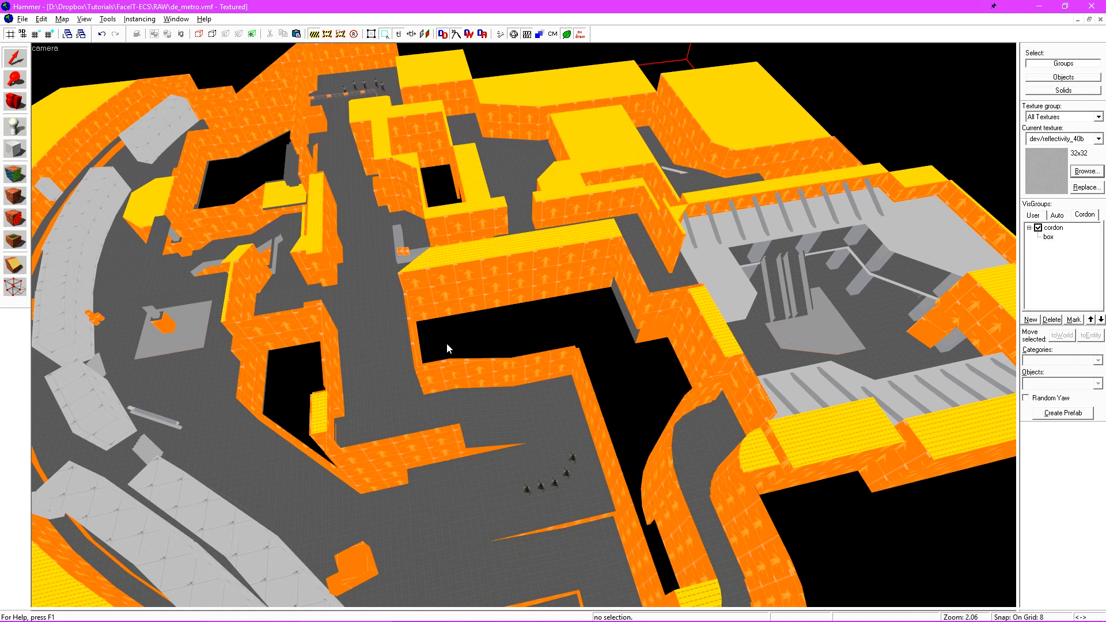
Place an info_player_terrorist entity at the foot of the ramp beside the railing
key(z)
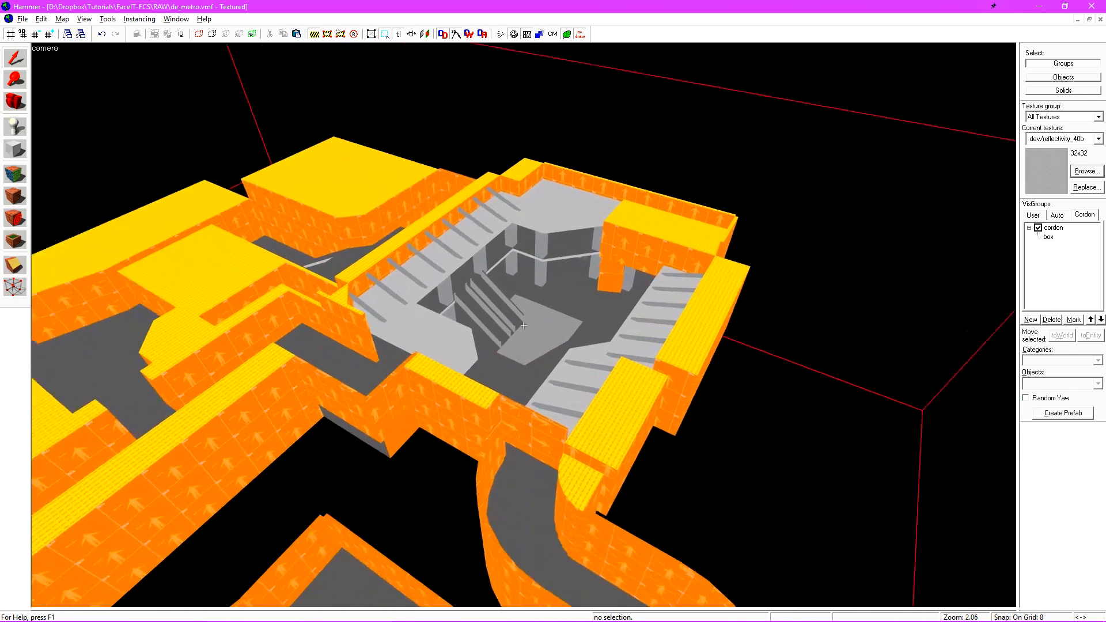
key(w)
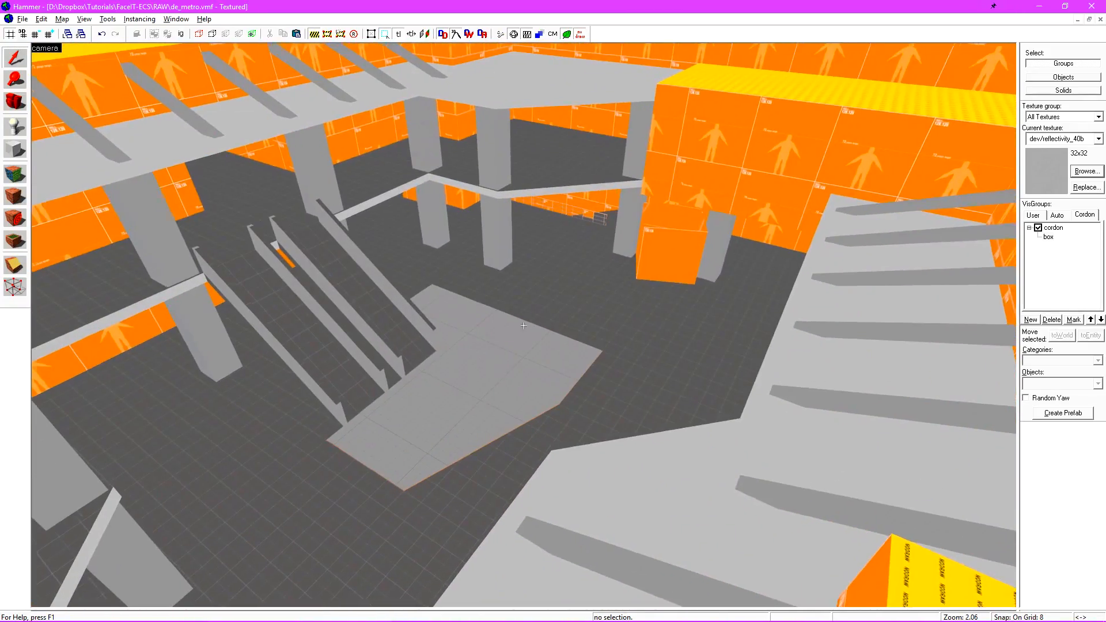
key(z)
key(w)
key(z)
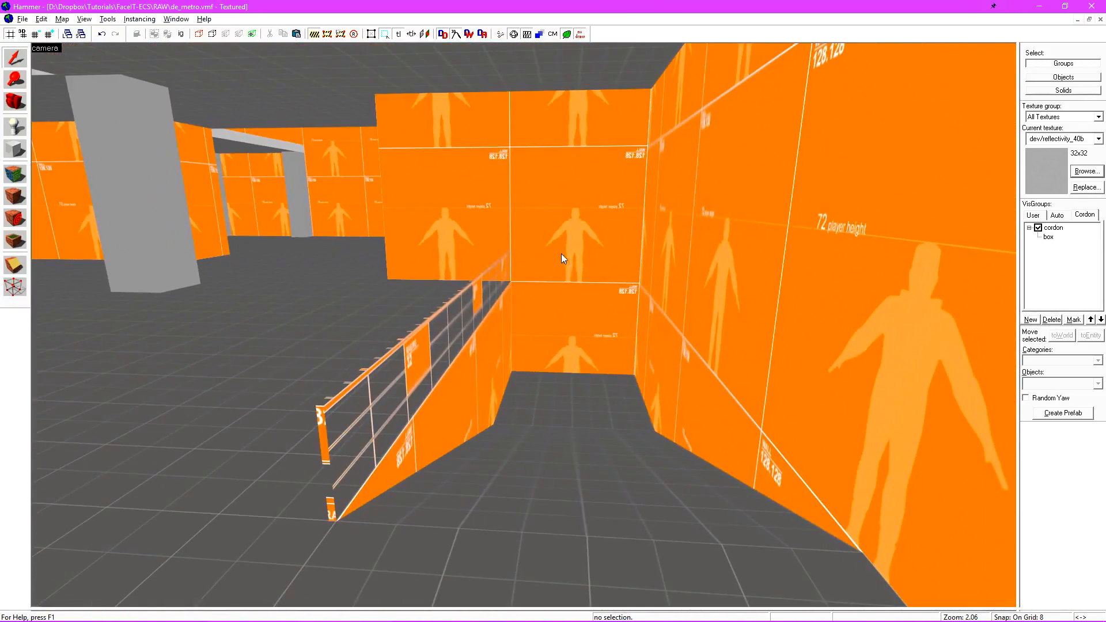
click(575, 399)
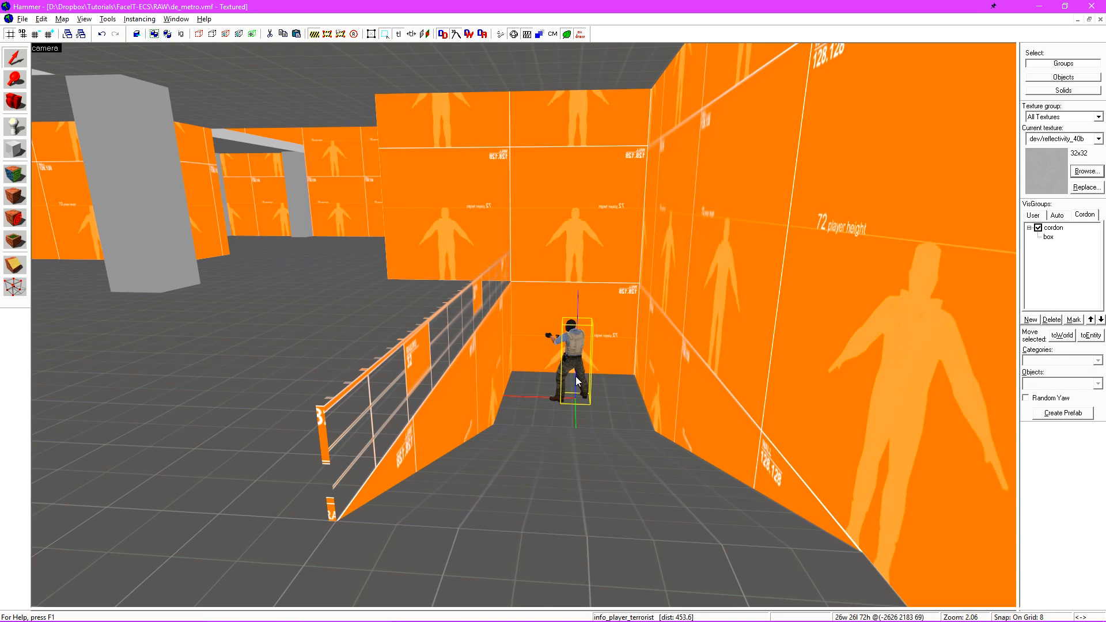
Change the placed entity's class to light and apply its properties
double_click(578, 338)
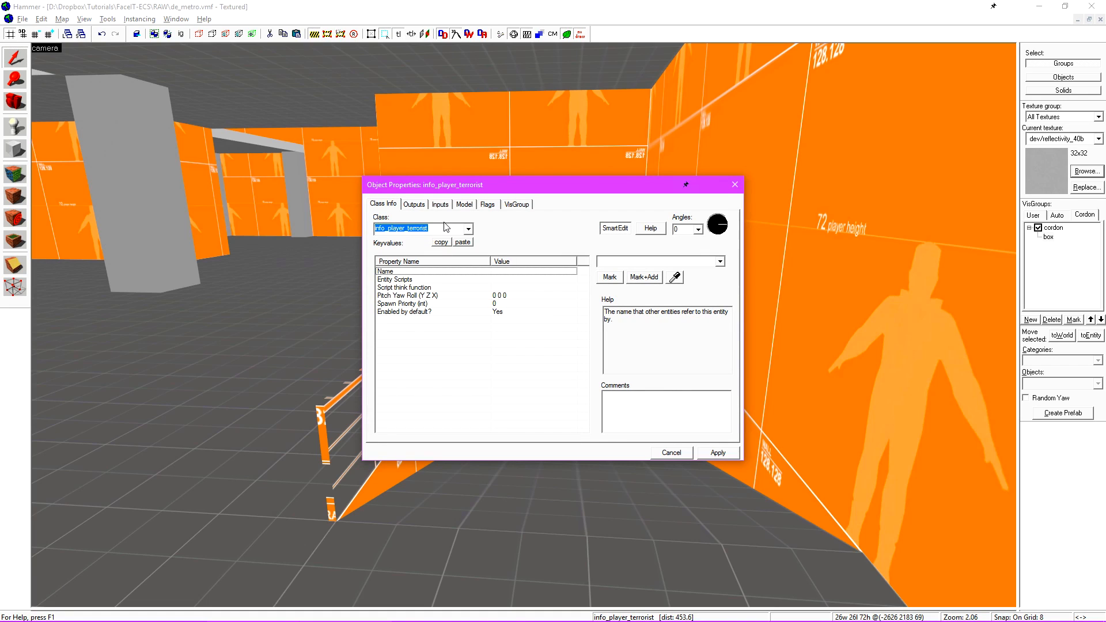
text(light)
key(Return)
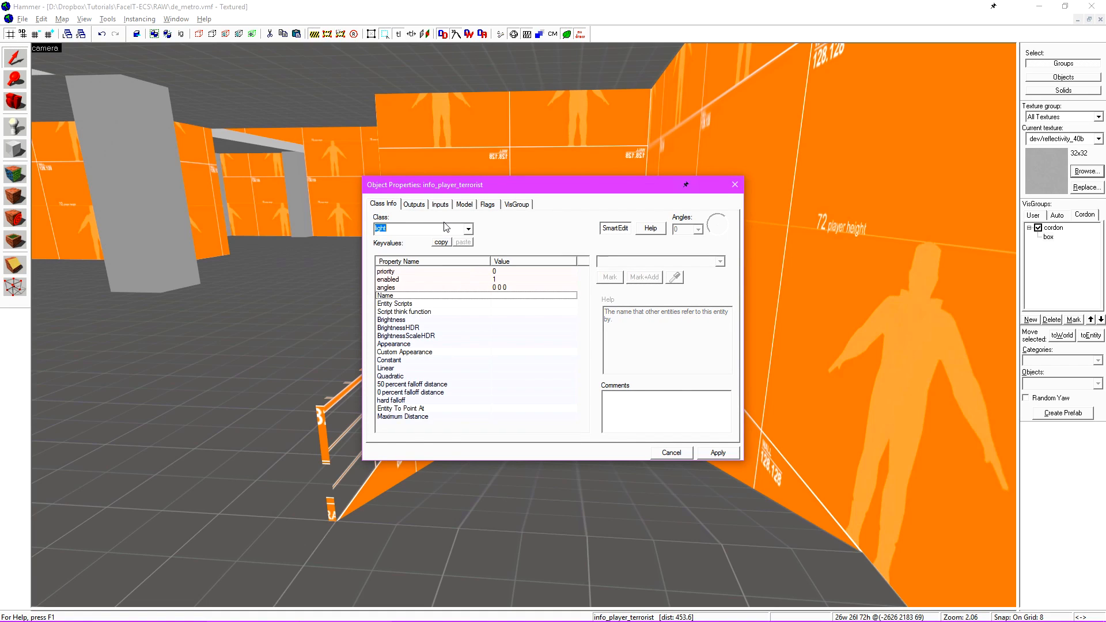
click(718, 453)
click(671, 452)
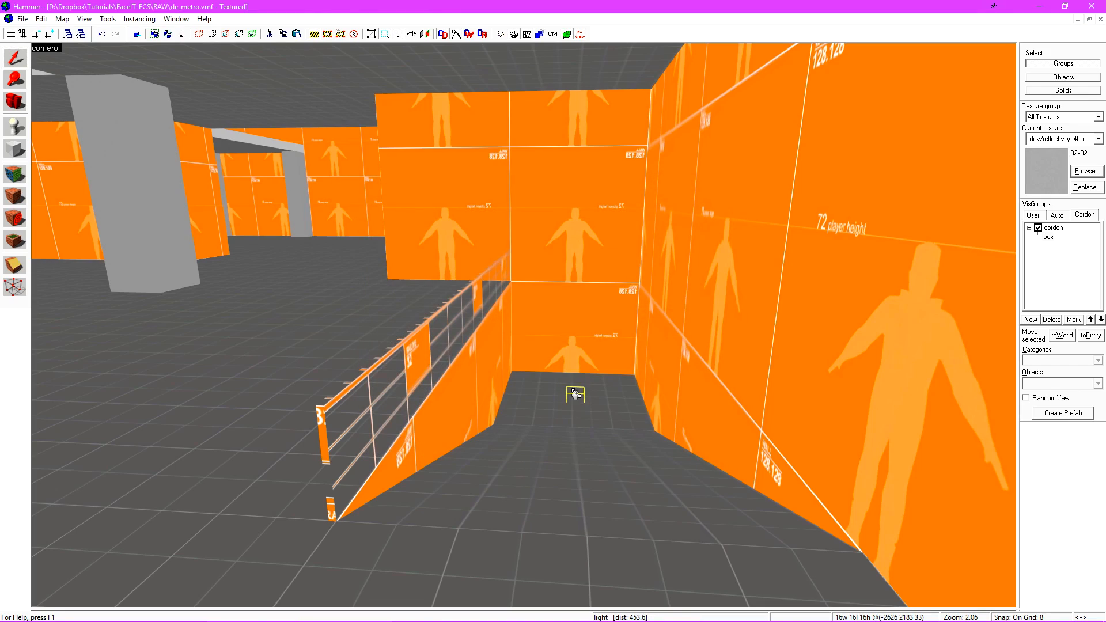
Raise the light above the ramp to a height of about 248 units
key(shift+z)
scroll(661, 462, down, 3)
scroll(661, 465, up, 7)
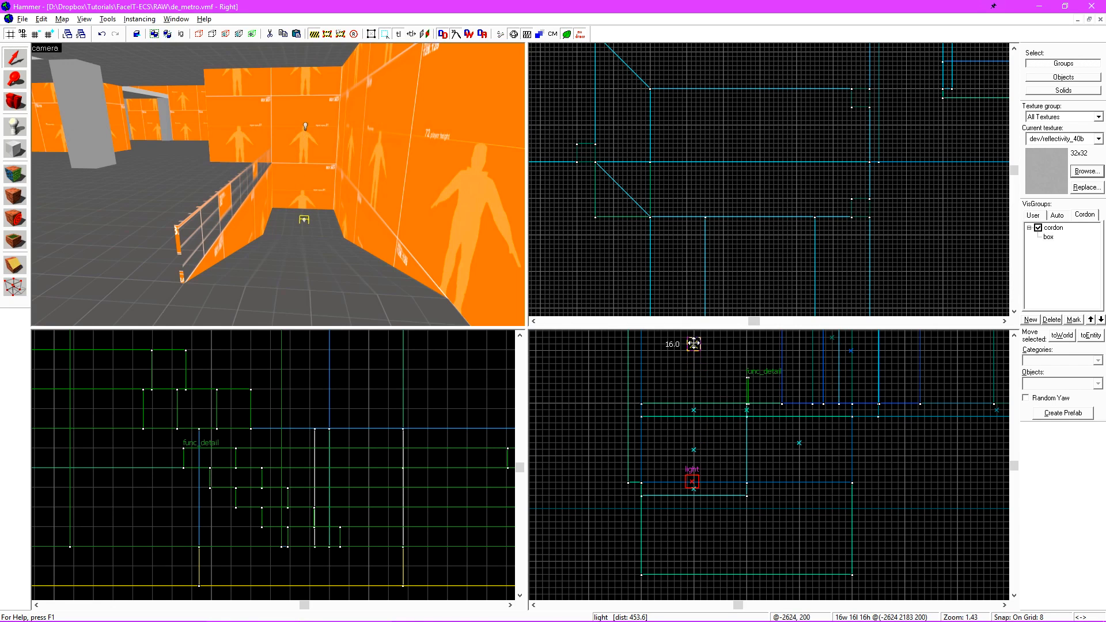
drag(692, 320, 705, 388)
scroll(730, 189, down, 8)
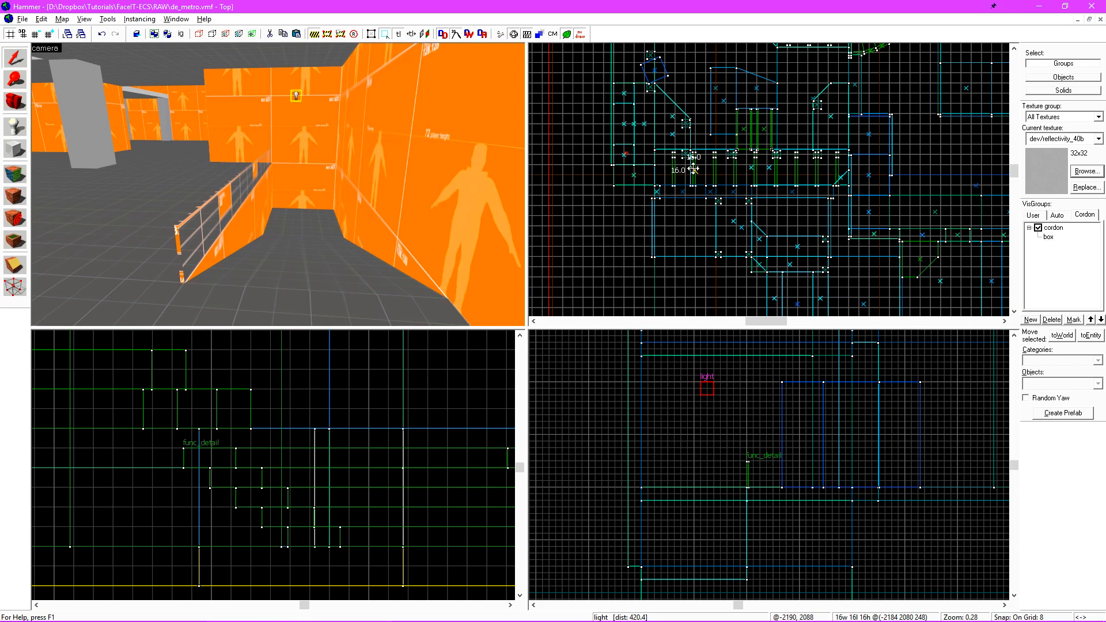
Distribute copies of the light through the map's other enclosed areas and clear the selection
key(z)
key(w)
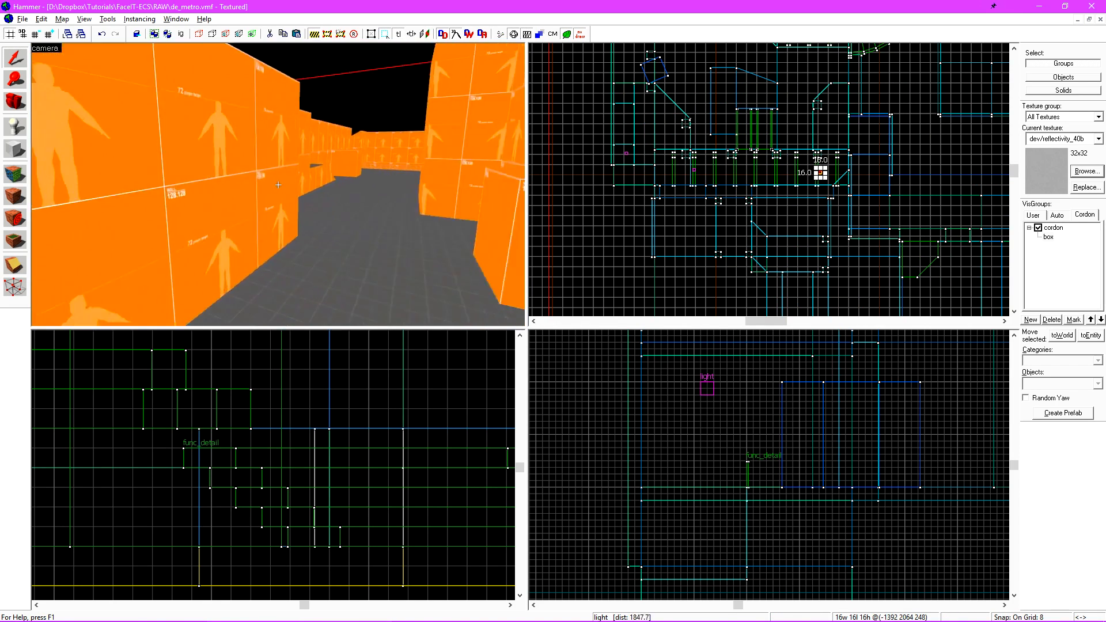
key(z)
click(193, 192)
key(ctrl+e)
scroll(665, 195, up, 5)
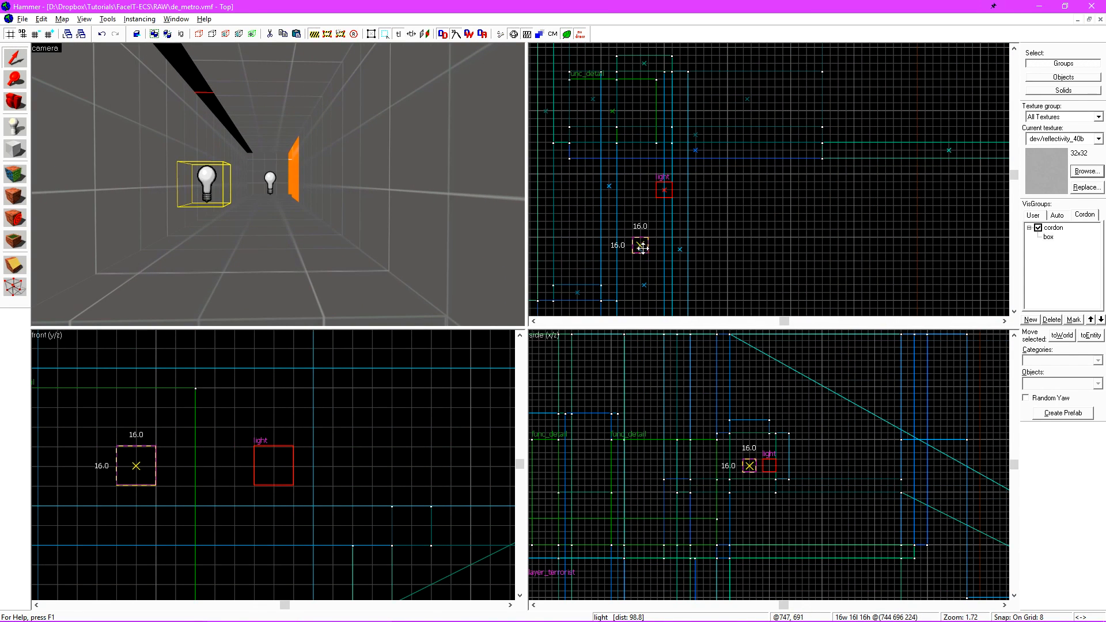
click(793, 242)
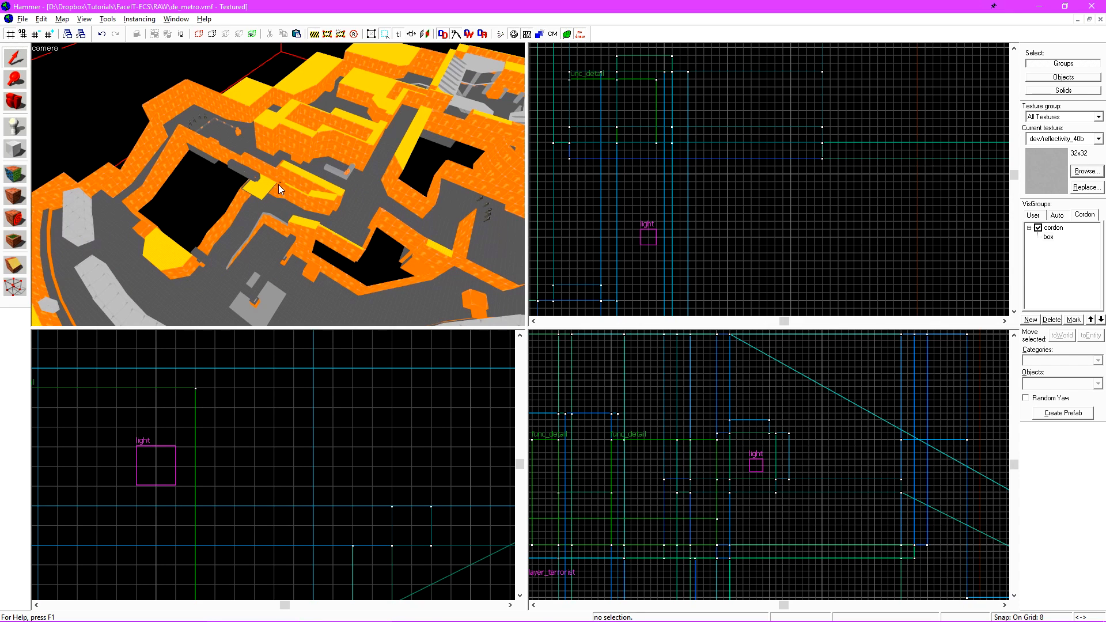
Compile the map with the "Full compile - HDR only" configuration
key(F9)
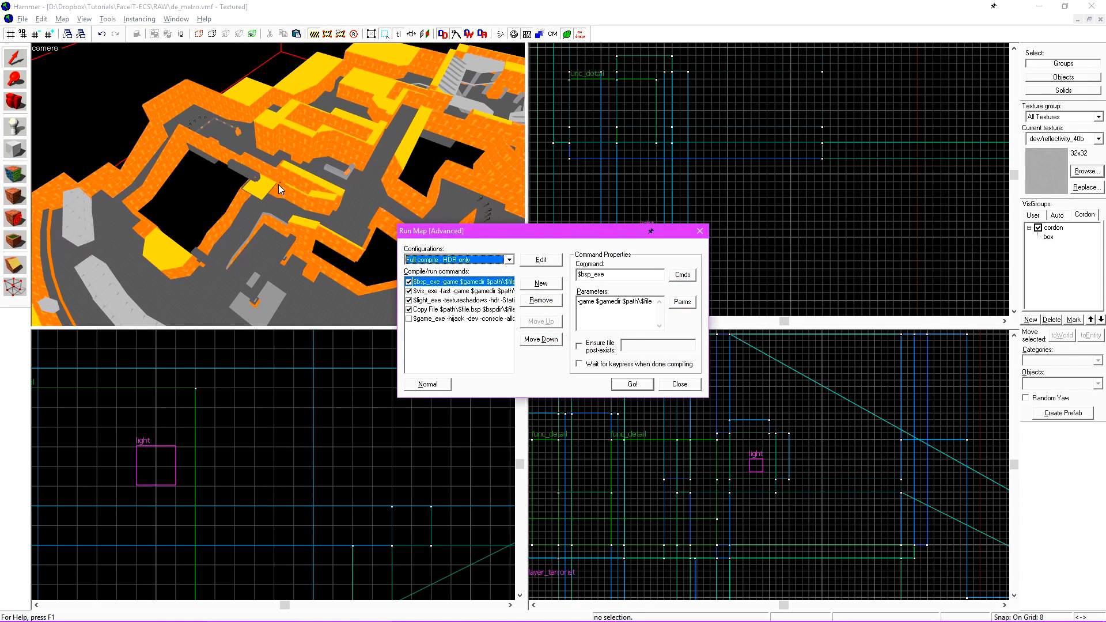
key(Return)
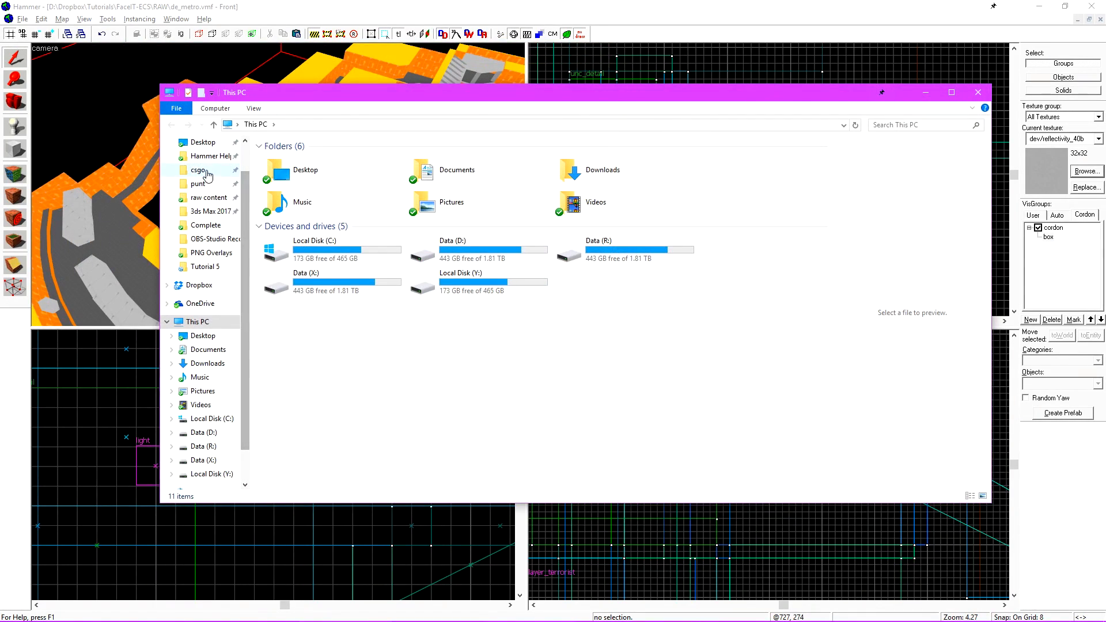
In File Explorer, open the csgo maps folder and delete de_metro.nav
click(198, 170)
double_click(314, 196)
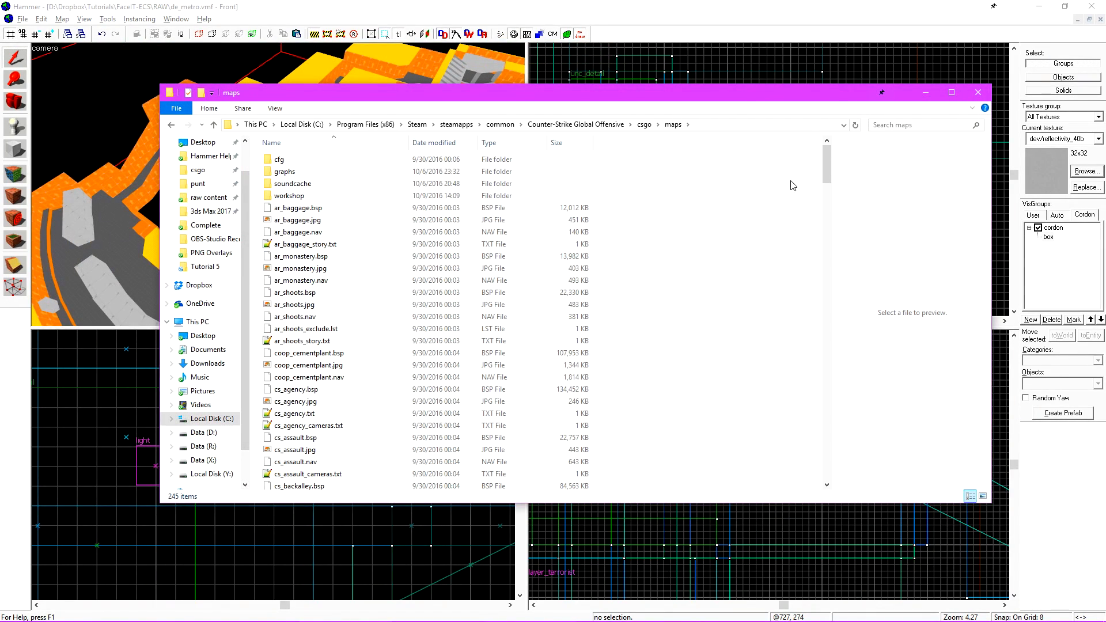
drag(830, 171, 848, 353)
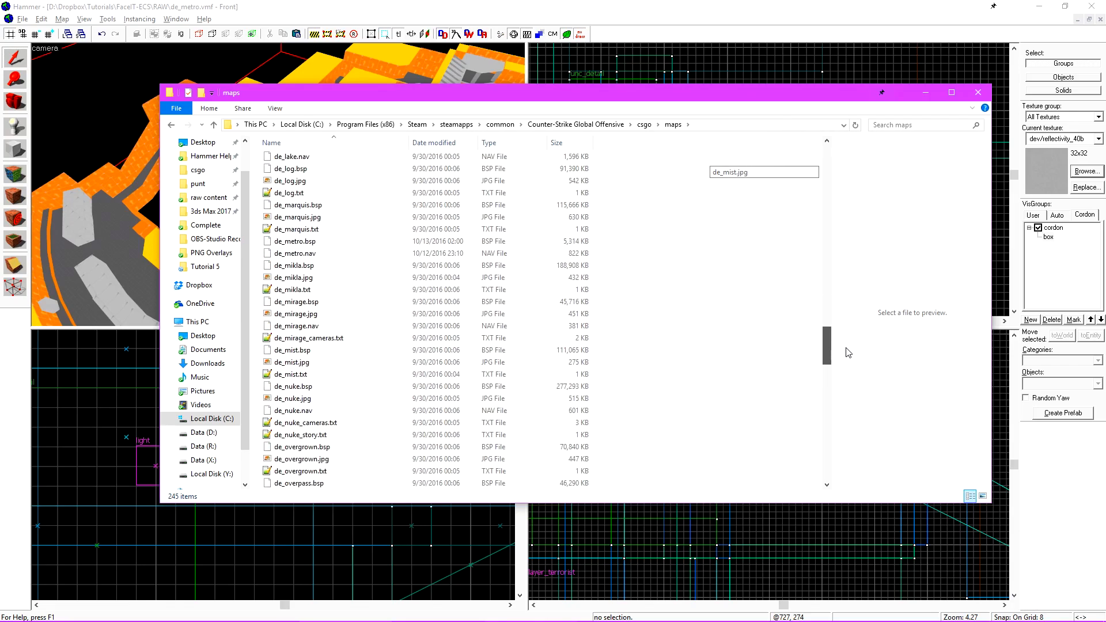
click(378, 255)
key(Delete)
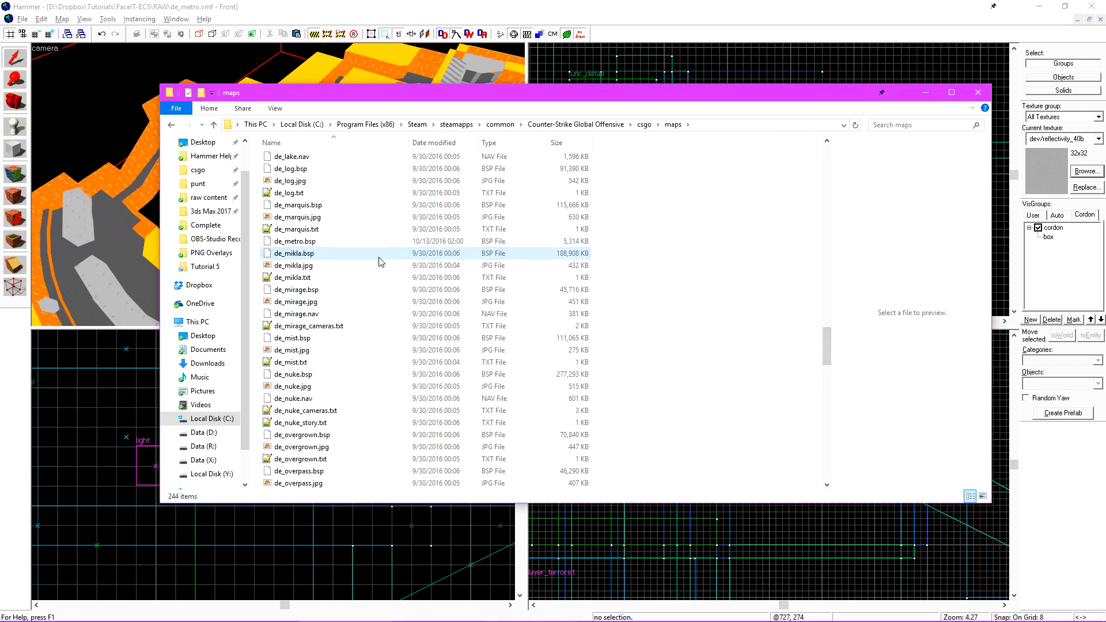
Close the maps folder, switch to Counter-Strike: Global Offensive and walk through de_metro's street-level routes to examine the compiled layout
click(978, 92)
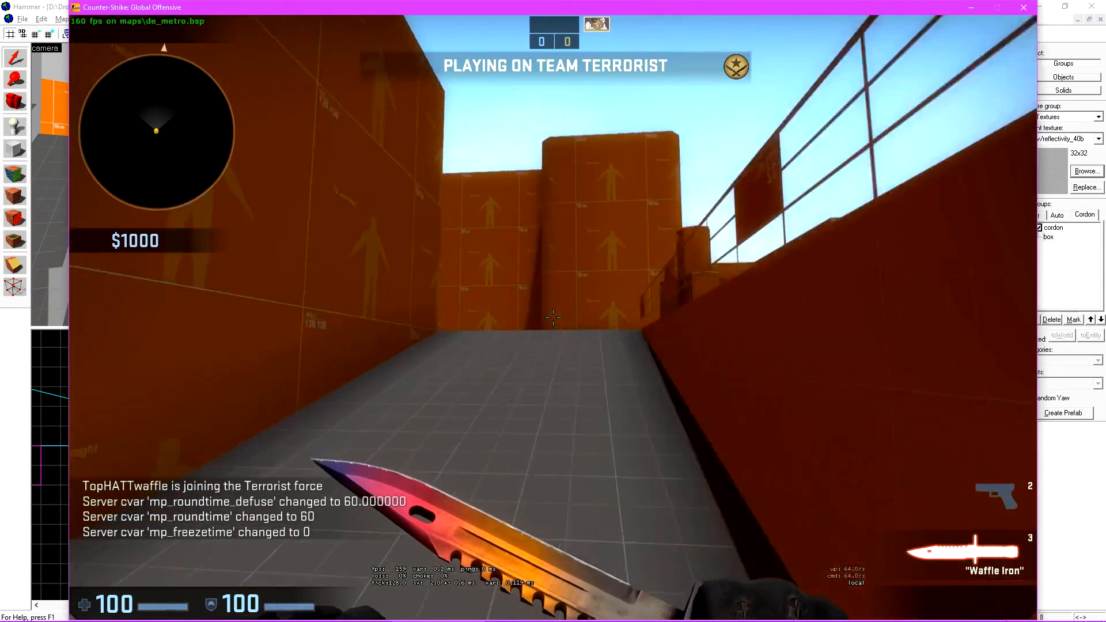
key(w)
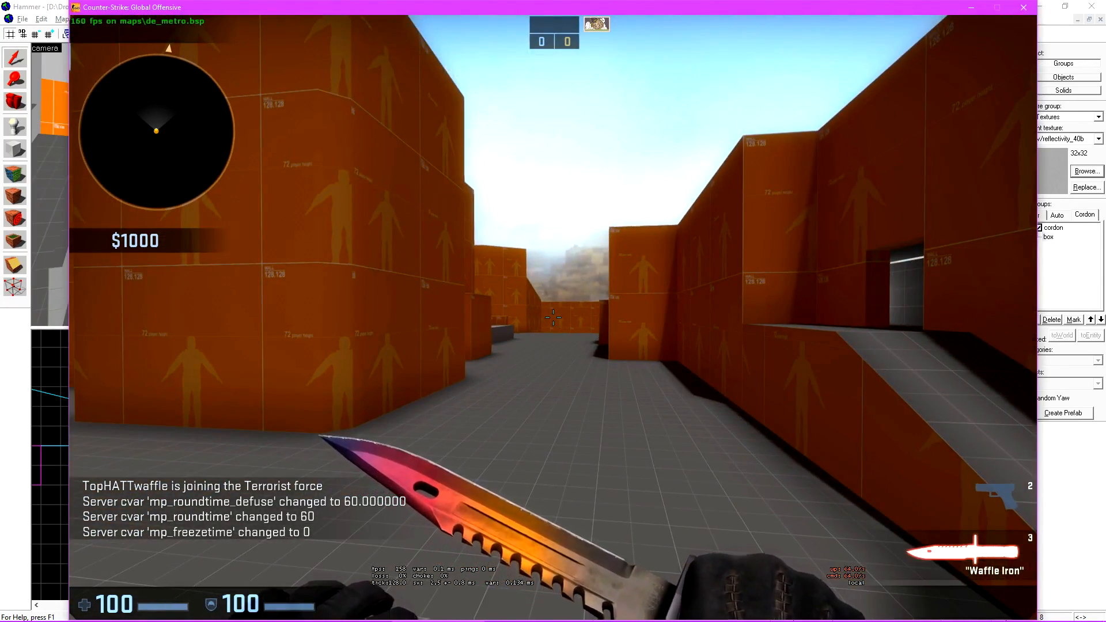
key(w)
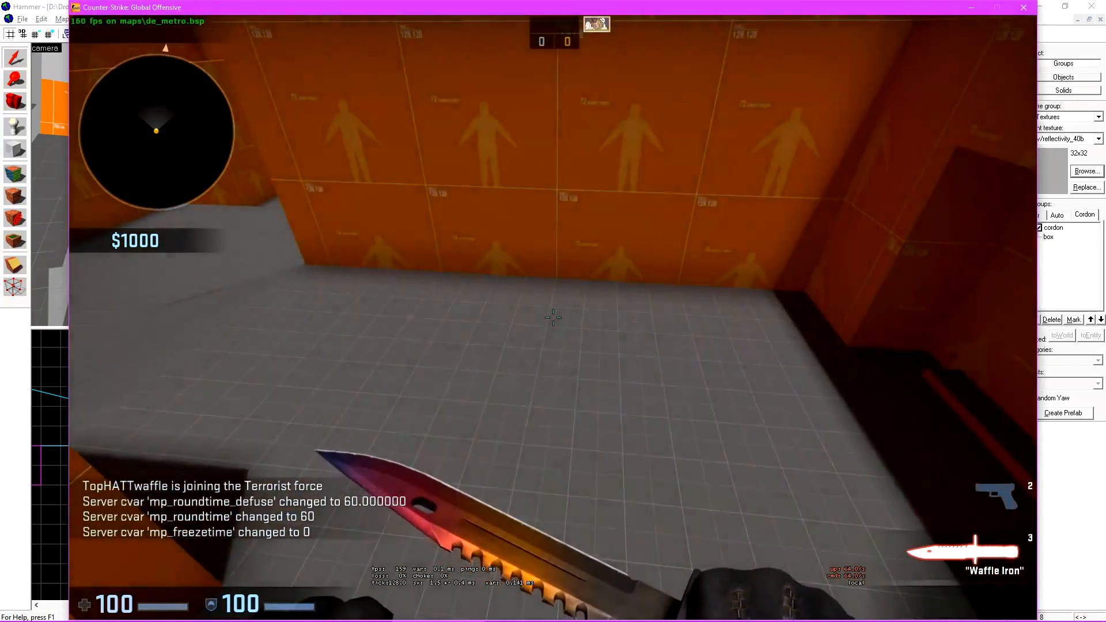
key(w)
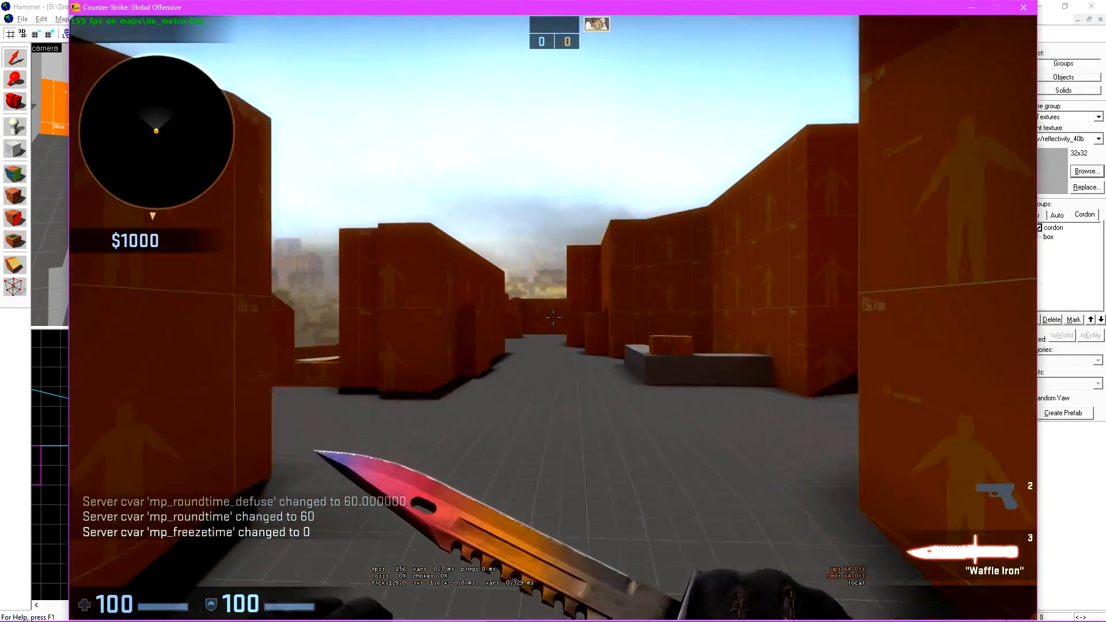
key(w)
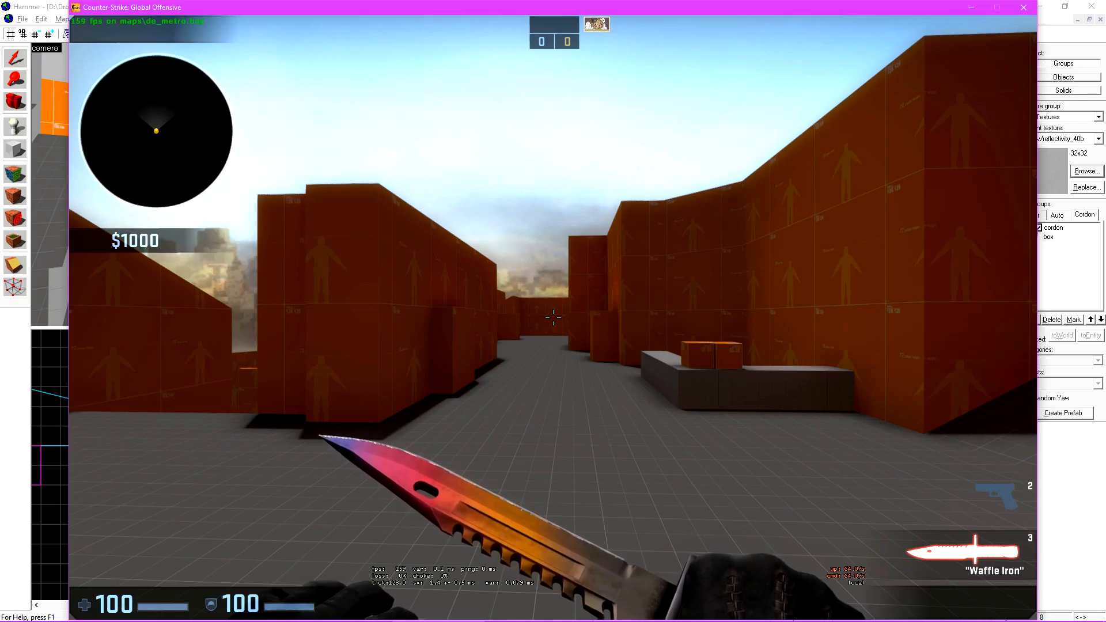
key(w)
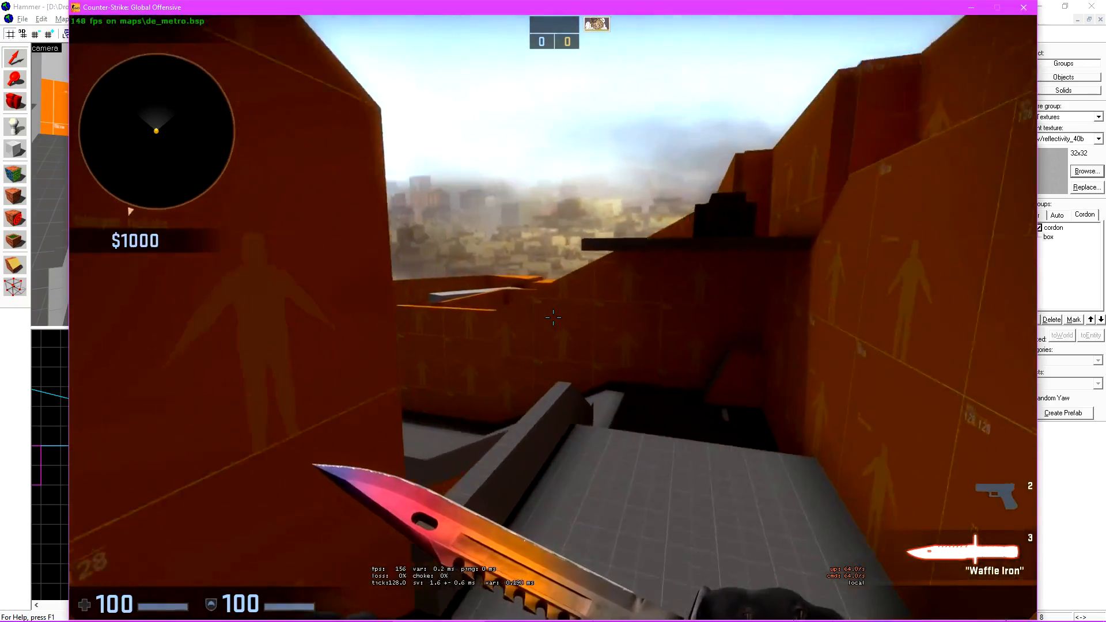
Fly above the bombsite with the overhead frame and examine the curved train track, its cover and the neighbouring routes
key(w)
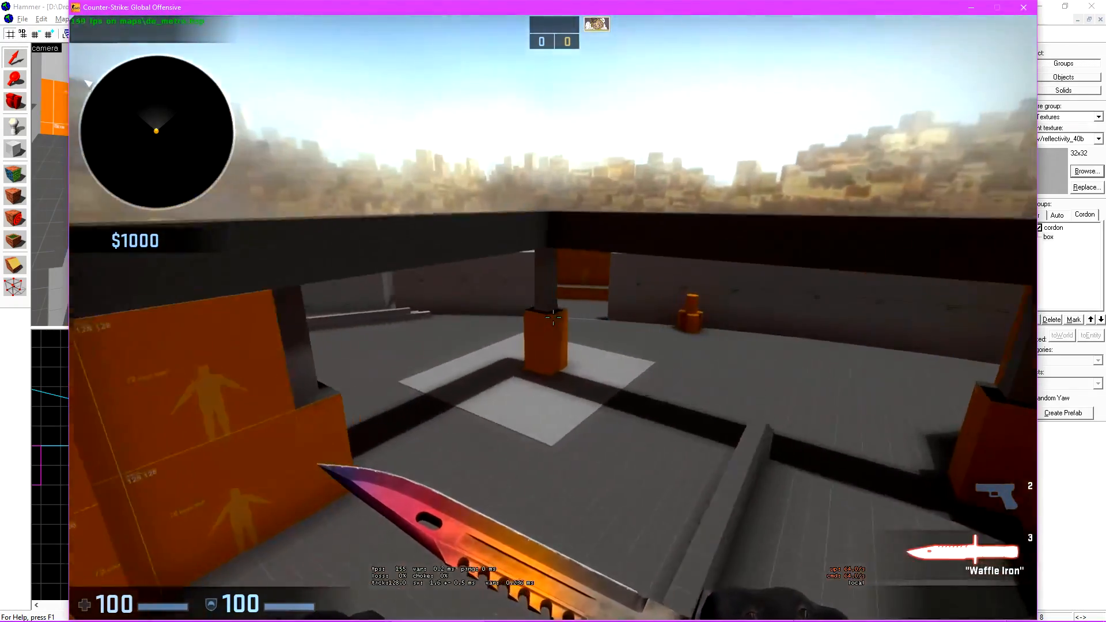
key(w)
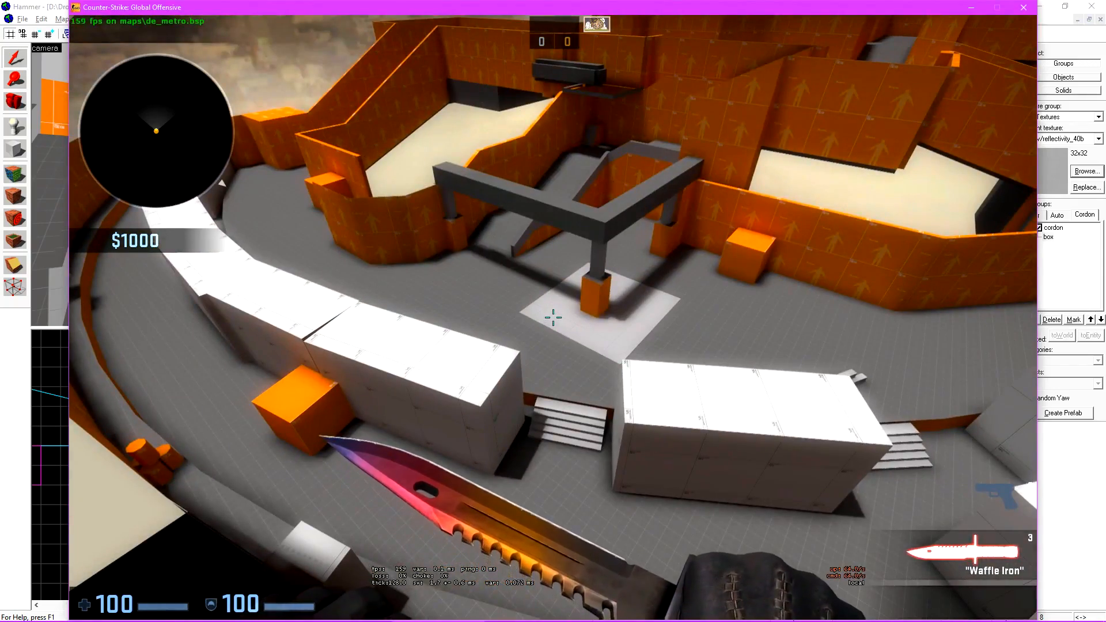
key(s)
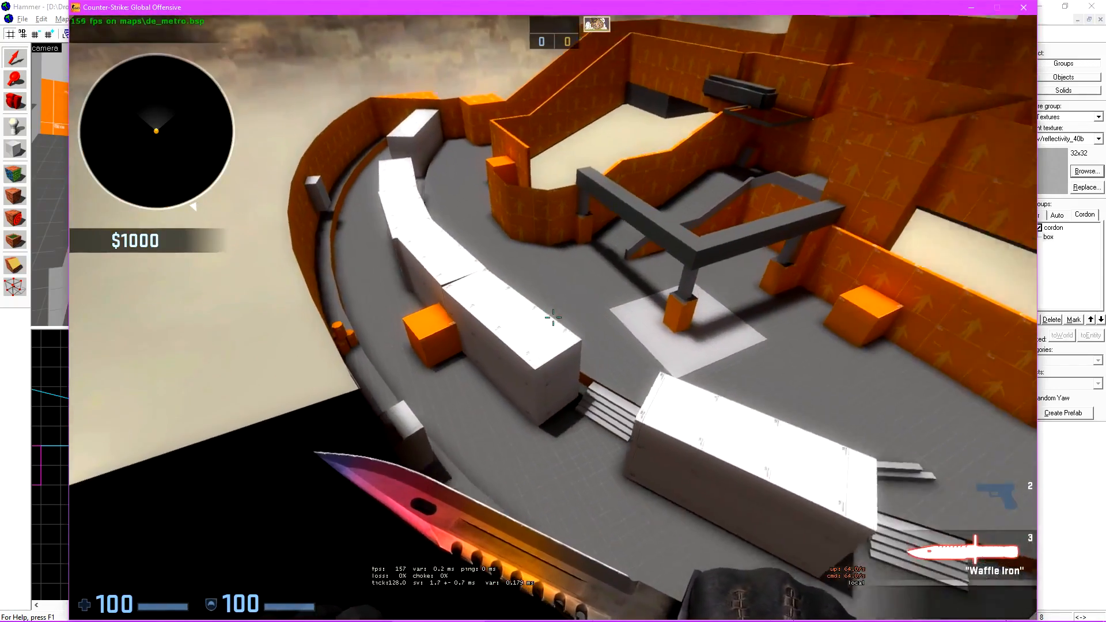
key(d)
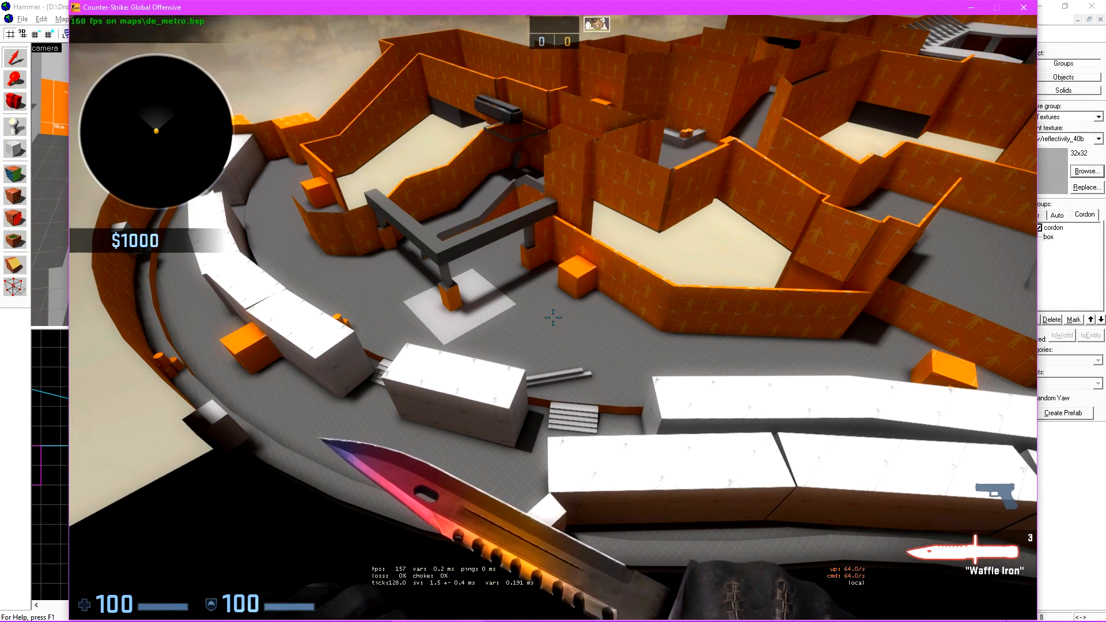
key(d)
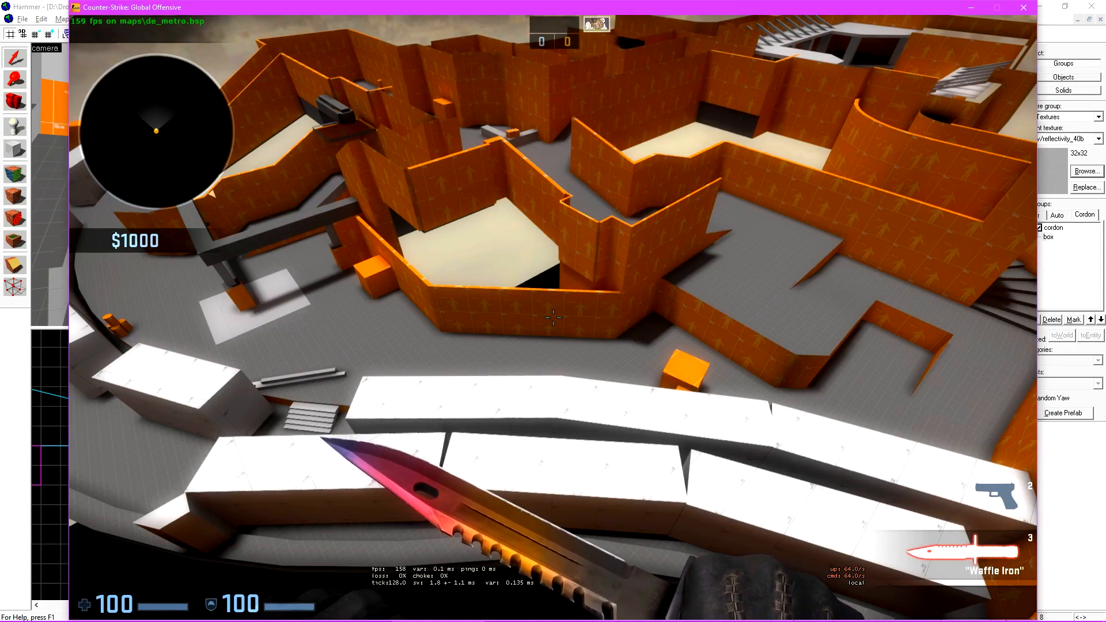
key(d)
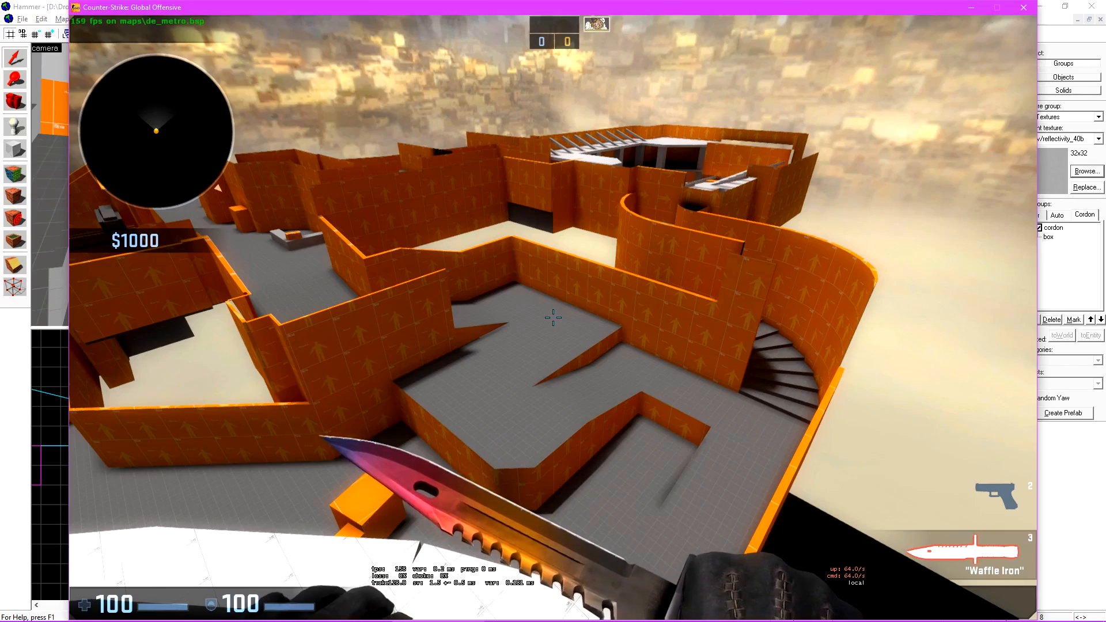
key(w)
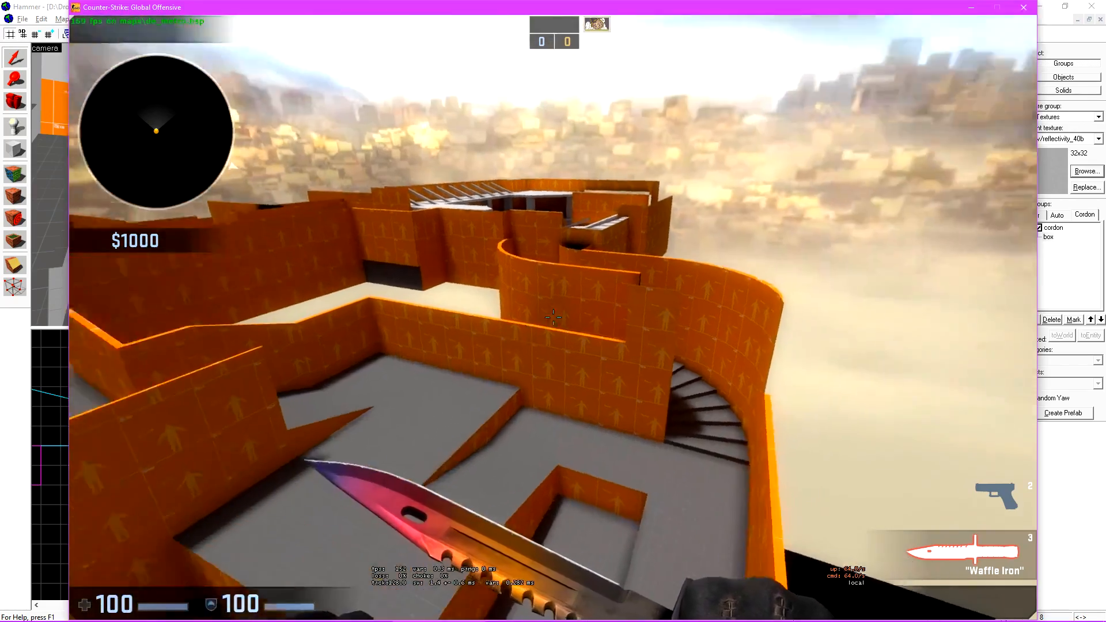
Move into the open atrium with the twin escalators and inspect its lighting, pillars and cover from ground level
key(w)
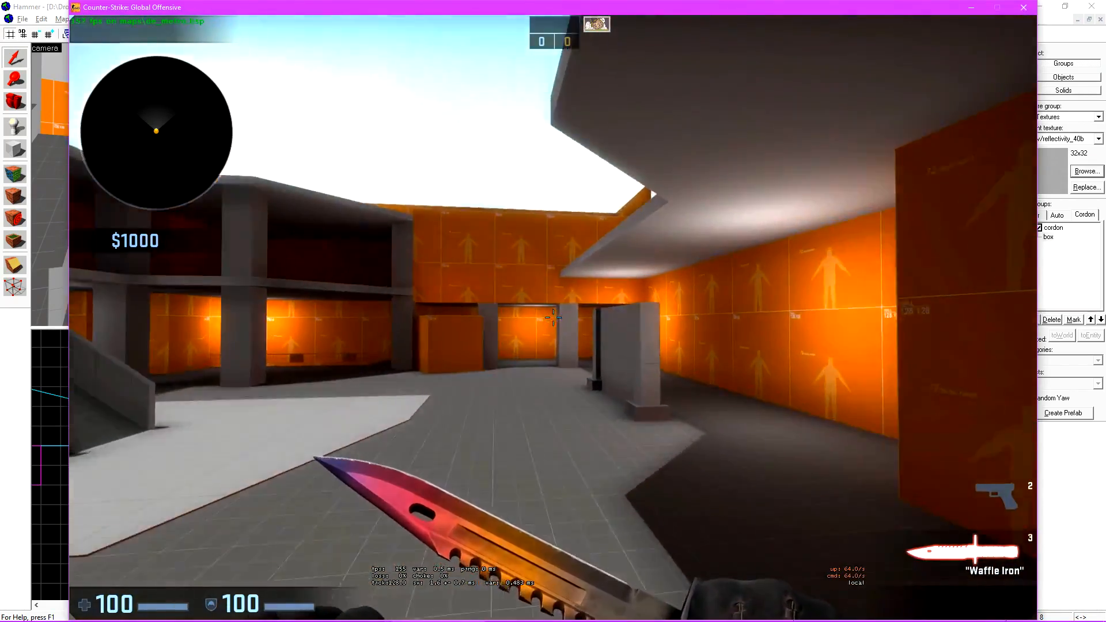
key(d)
key(d)
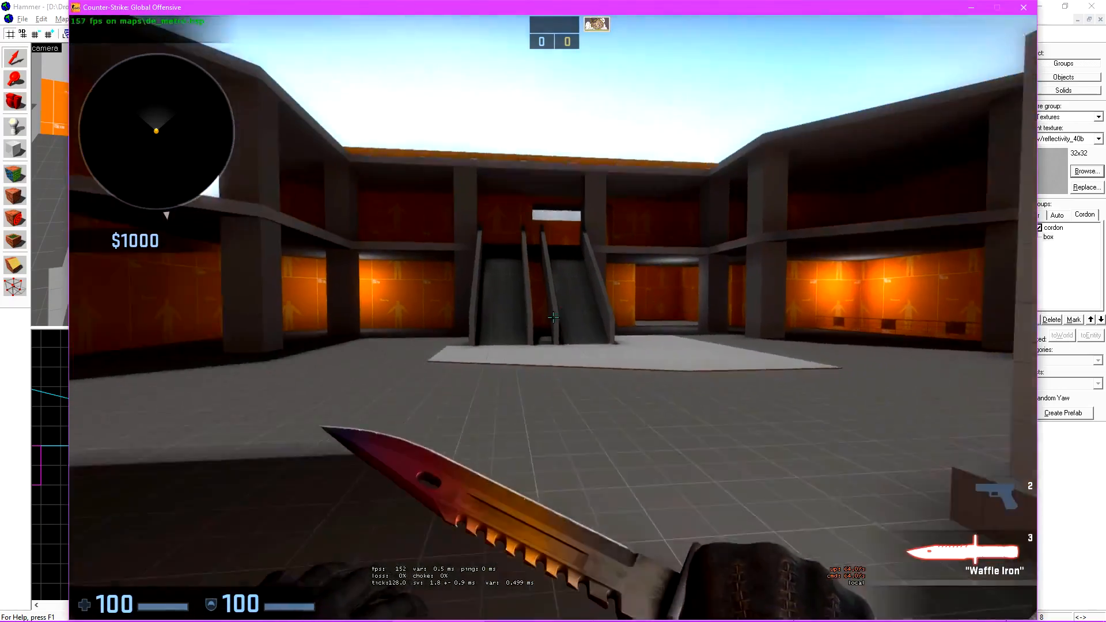
key(d)
key(d)
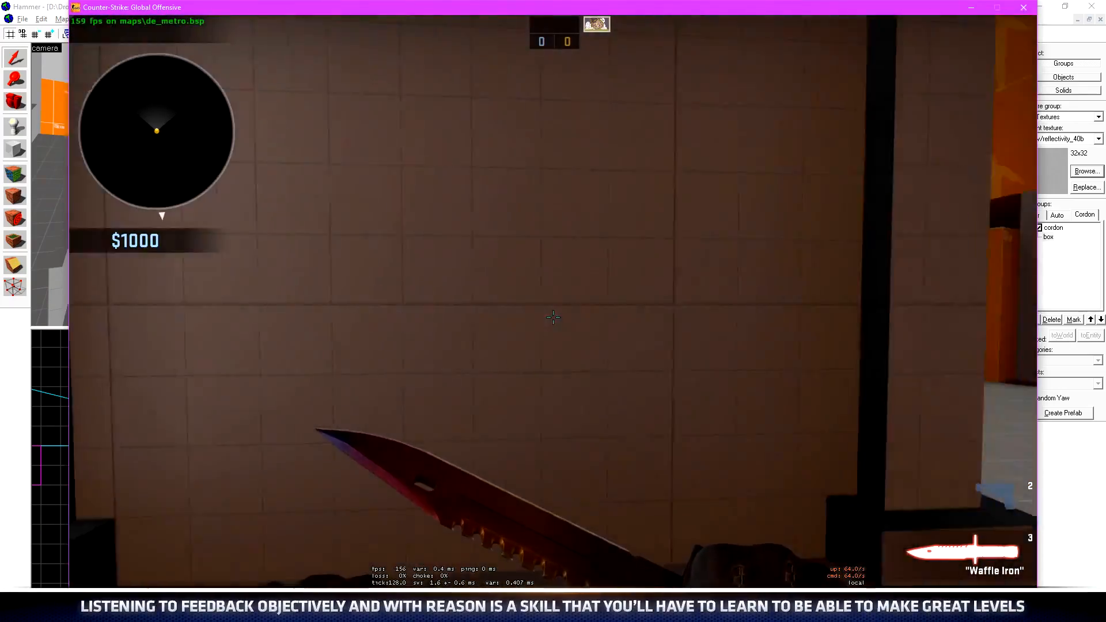
key(w)
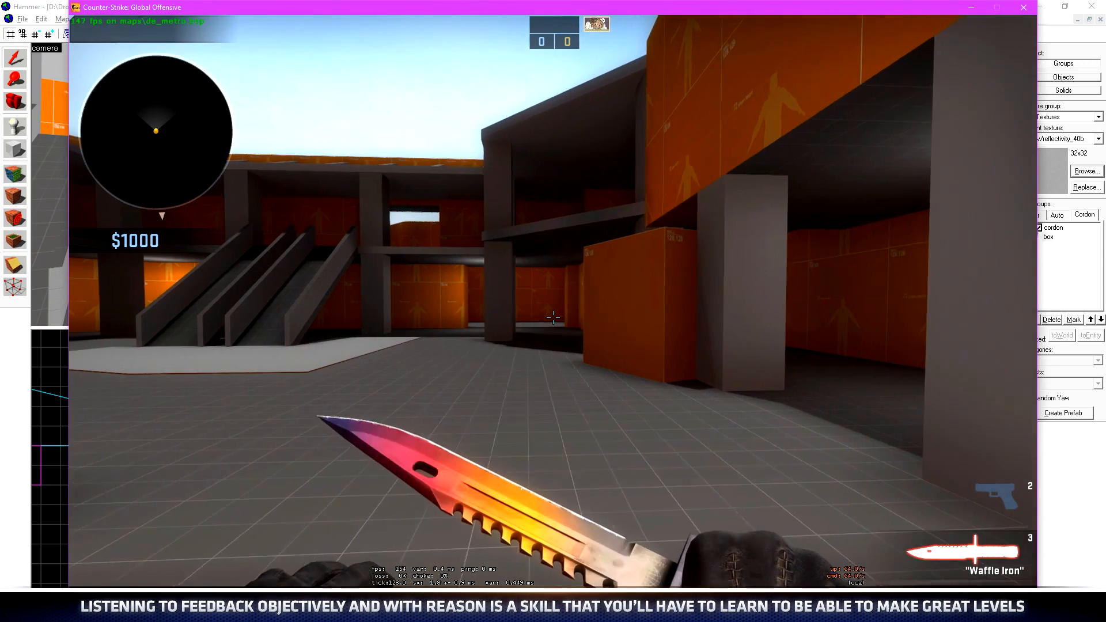
key(w)
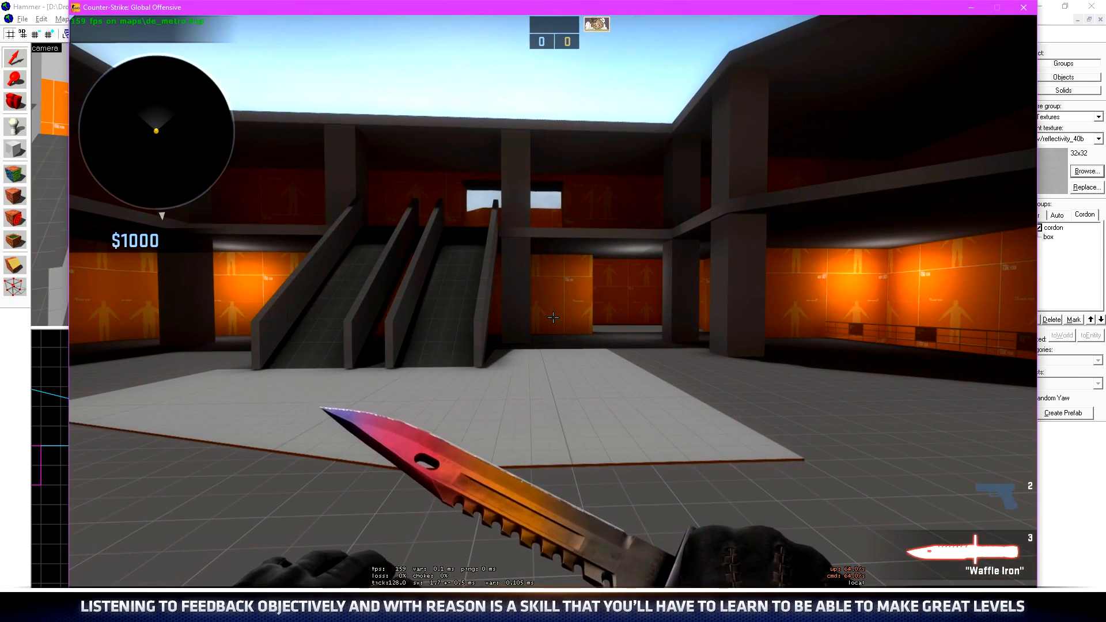
Survey the whole map from the air, from the atrium over the central routes and train track and back to the atrium
key(w)
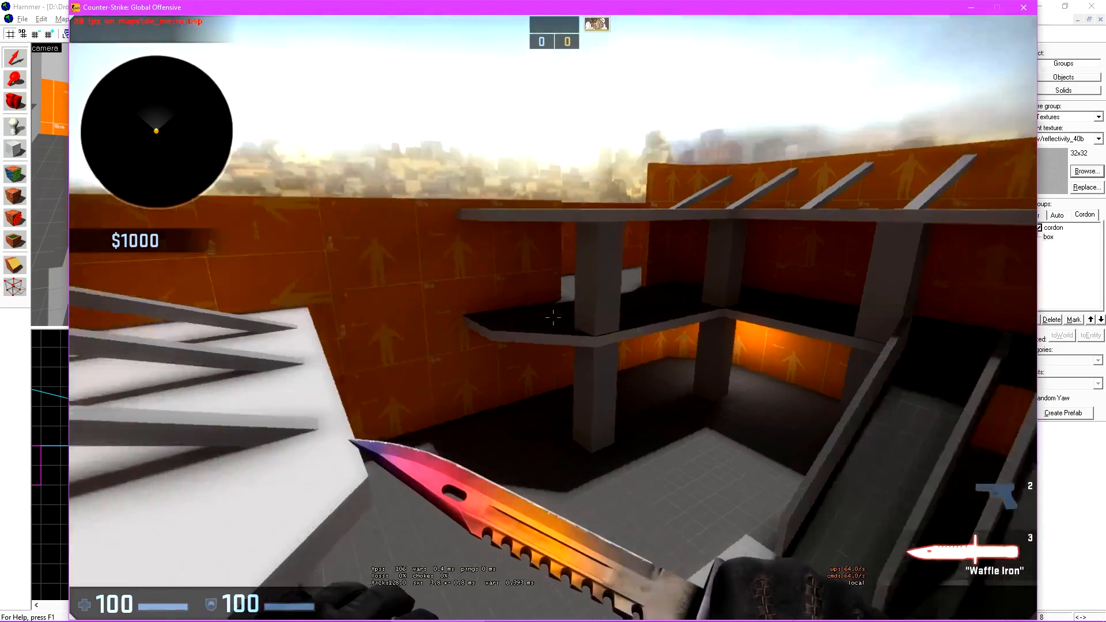
key(w)
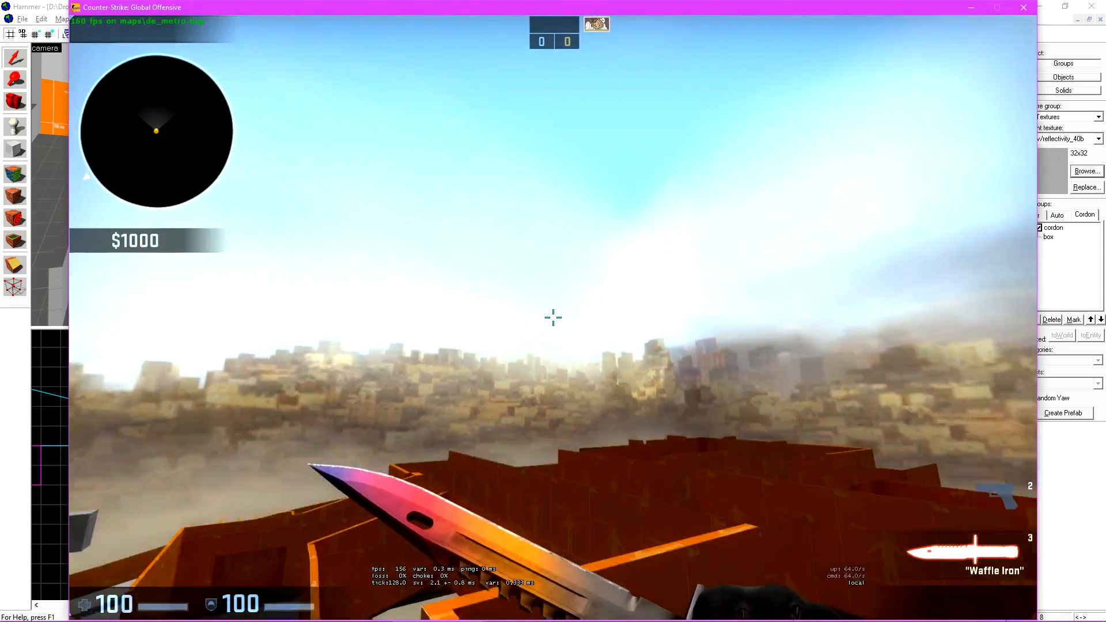
key(s)
key(a)
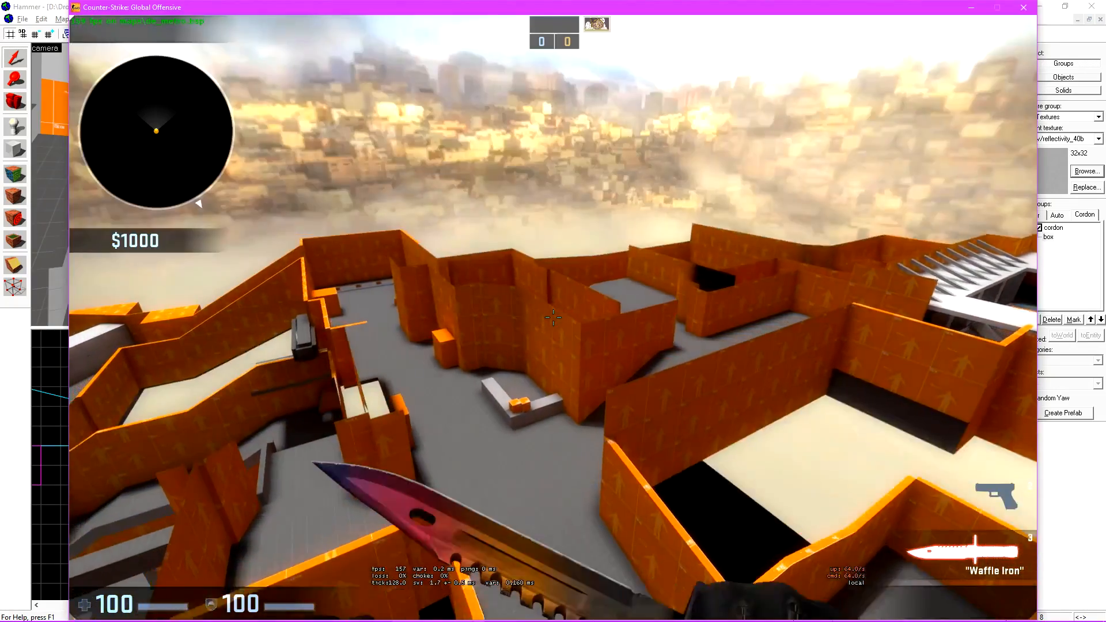
key(w)
key(a)
key(w)
key(w)
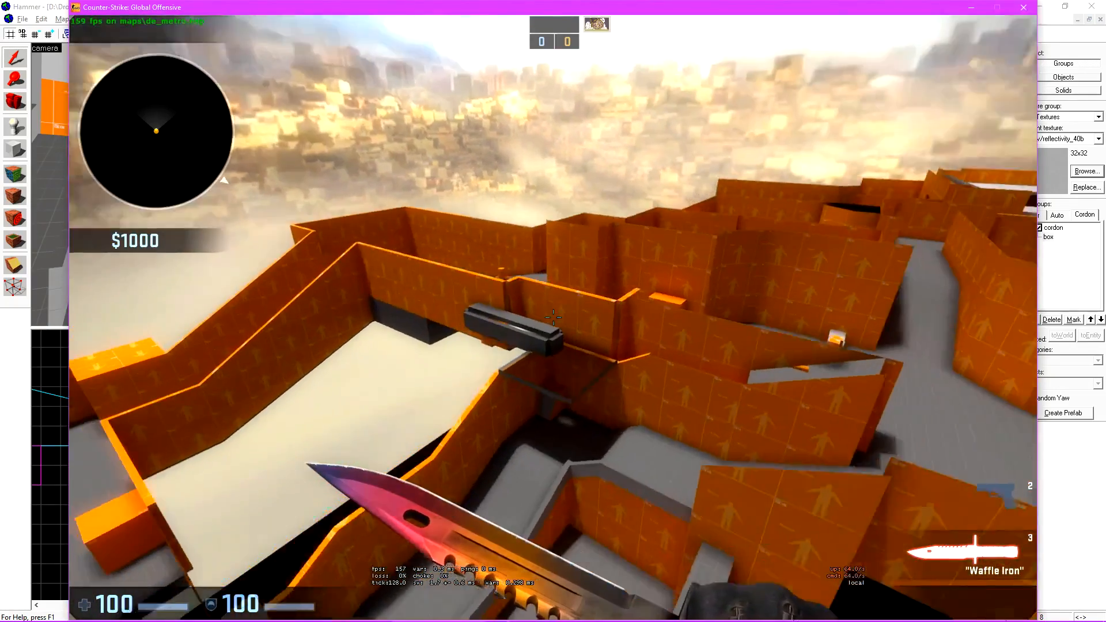
key(s)
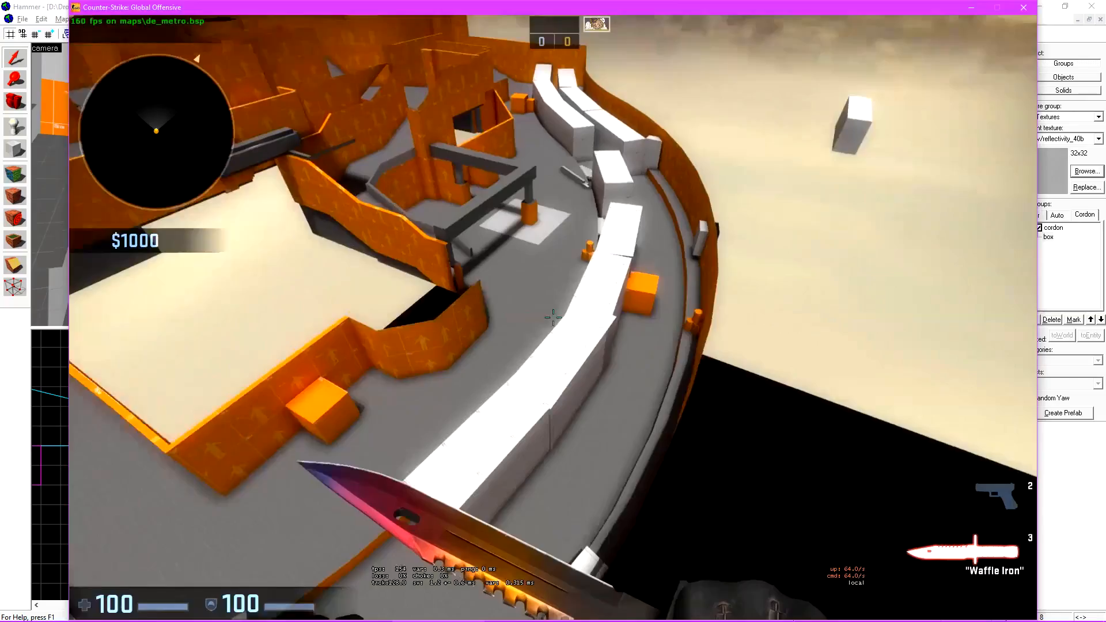
key(w)
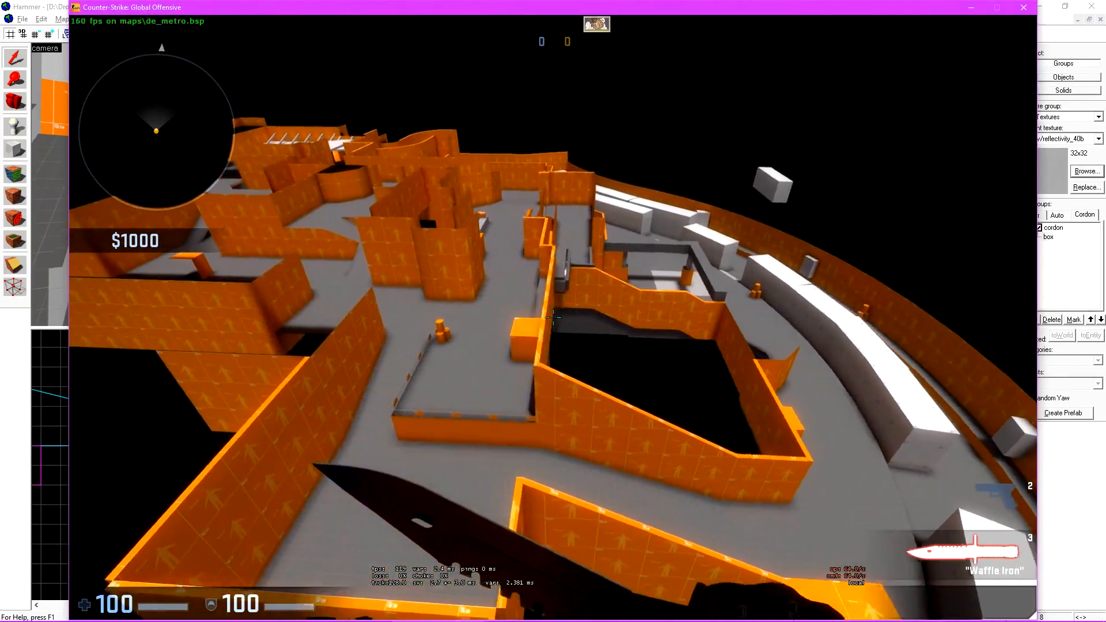
key(a)
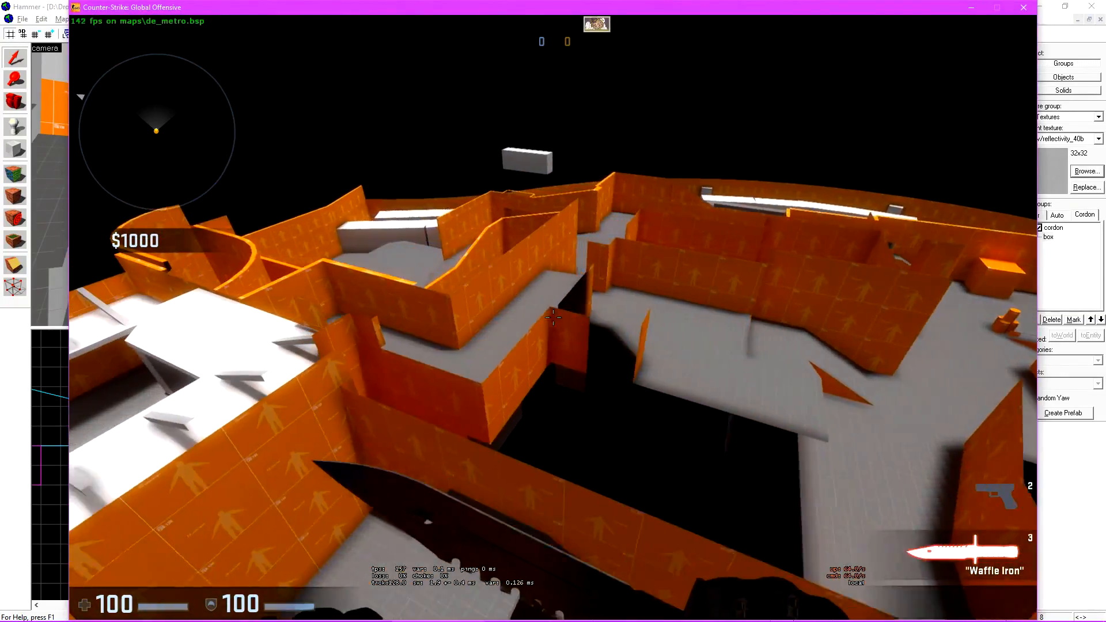
key(a)
key(a)
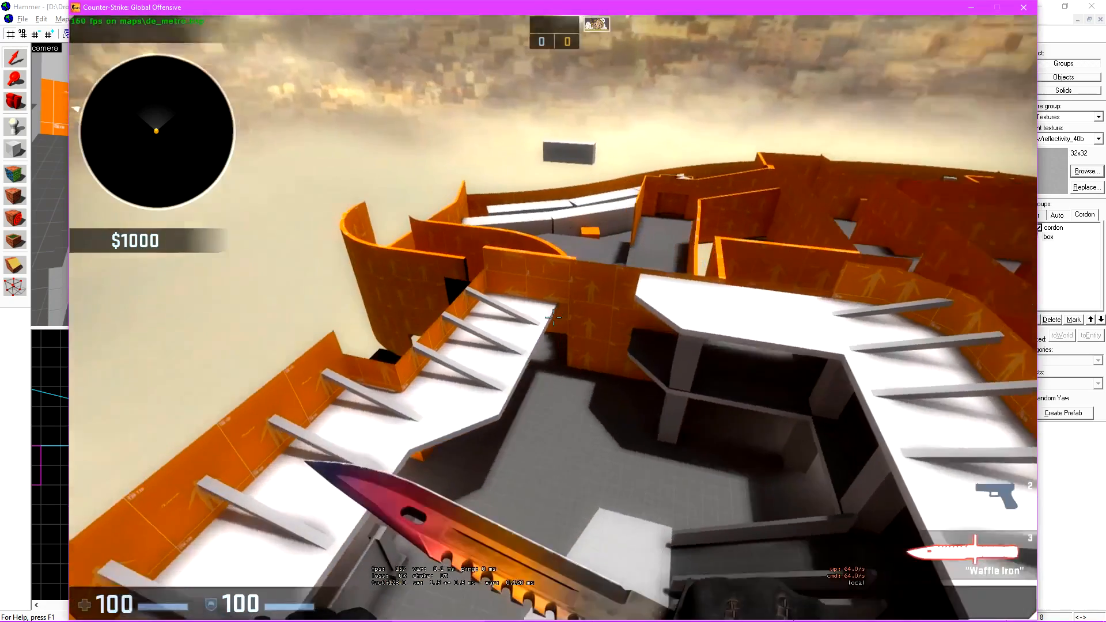